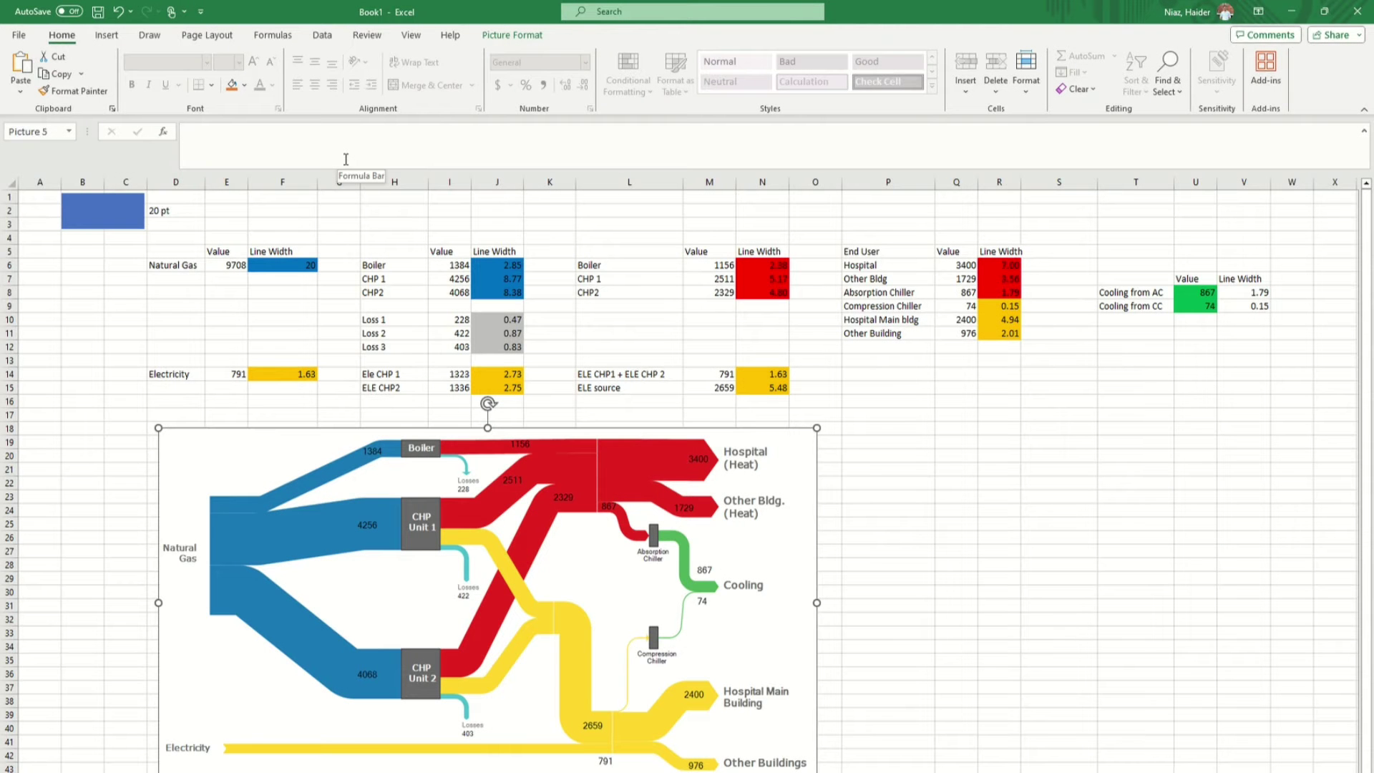
- Drag the Sankey picture up and left, toward row 17 beside the line-width tables
left_click(982, 511)
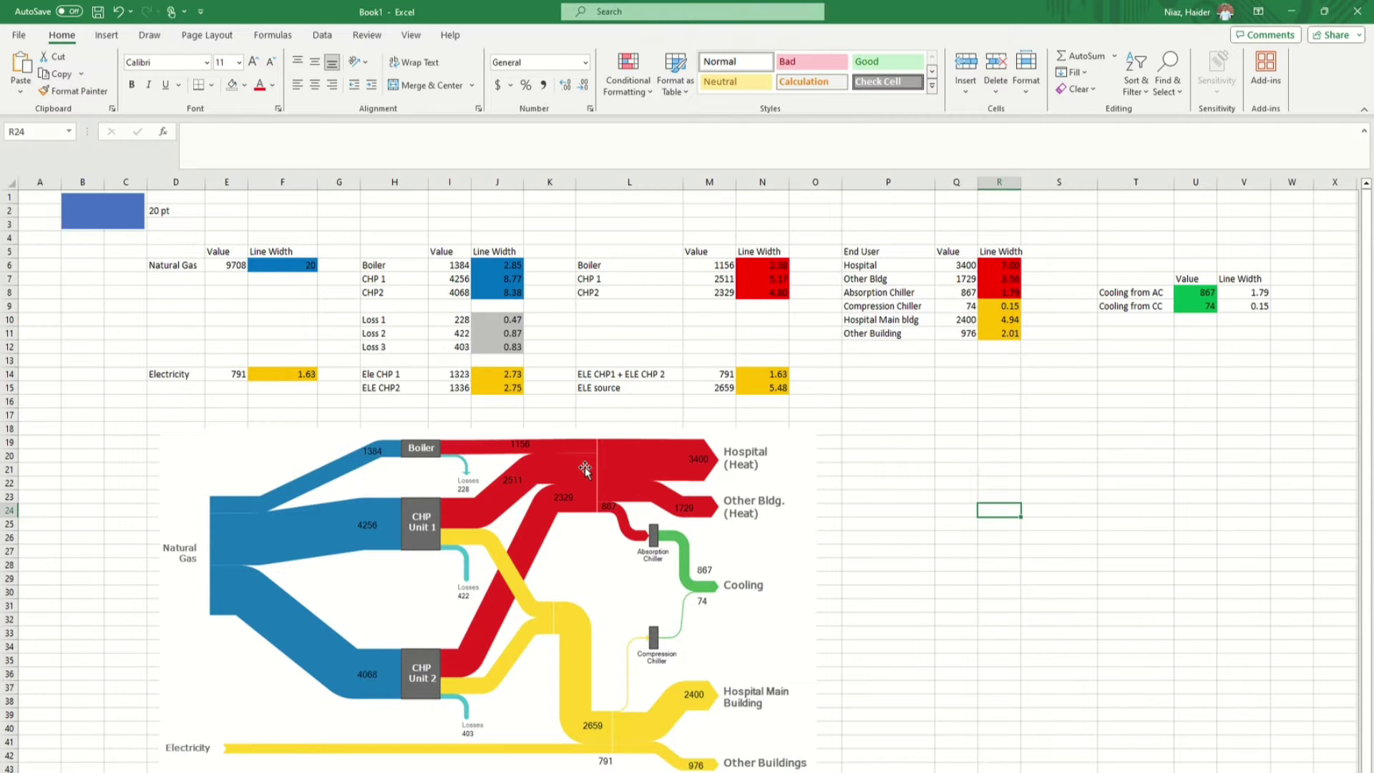
left_click_drag(586, 470, 503, 452)
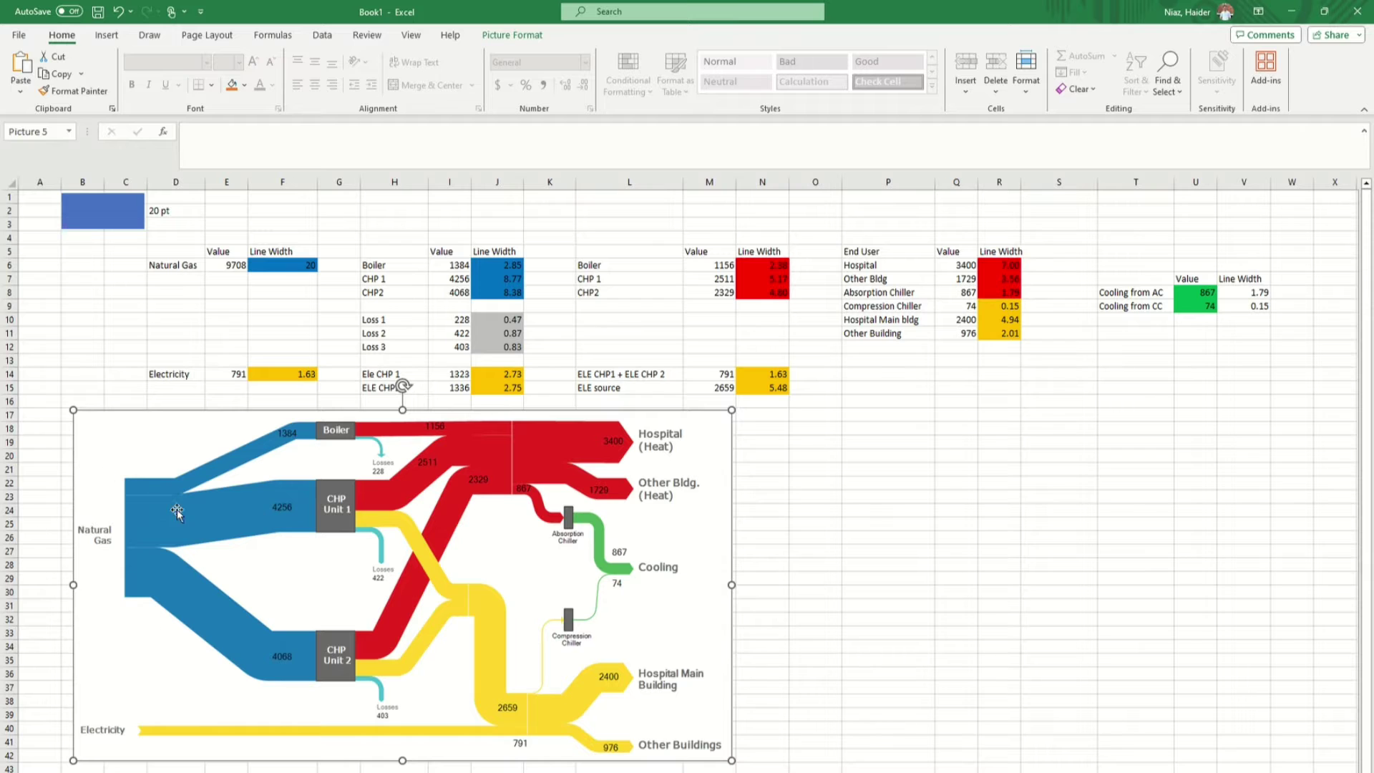
- Move the blue sample line down one row and change its width from 40 pt to 20 pt
left_click(312, 266)
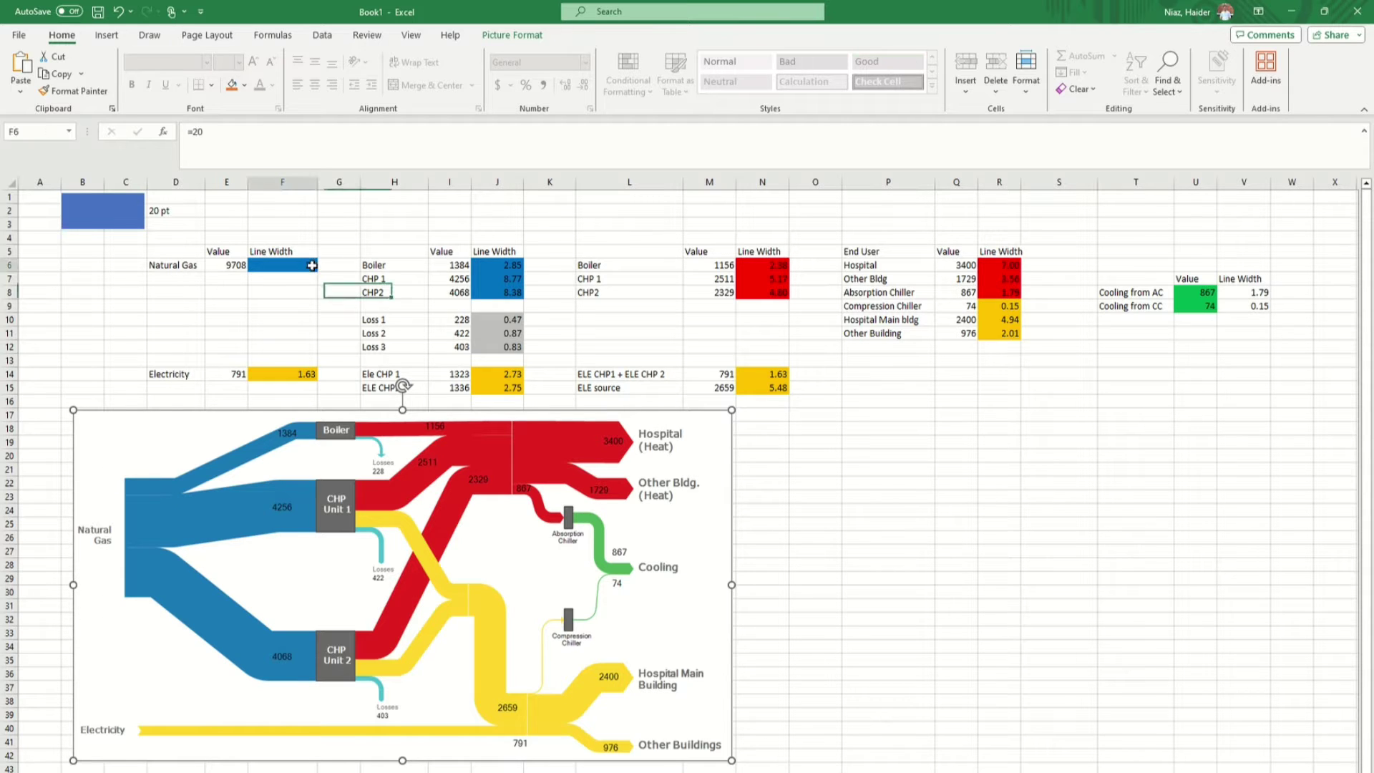
left_click(120, 216)
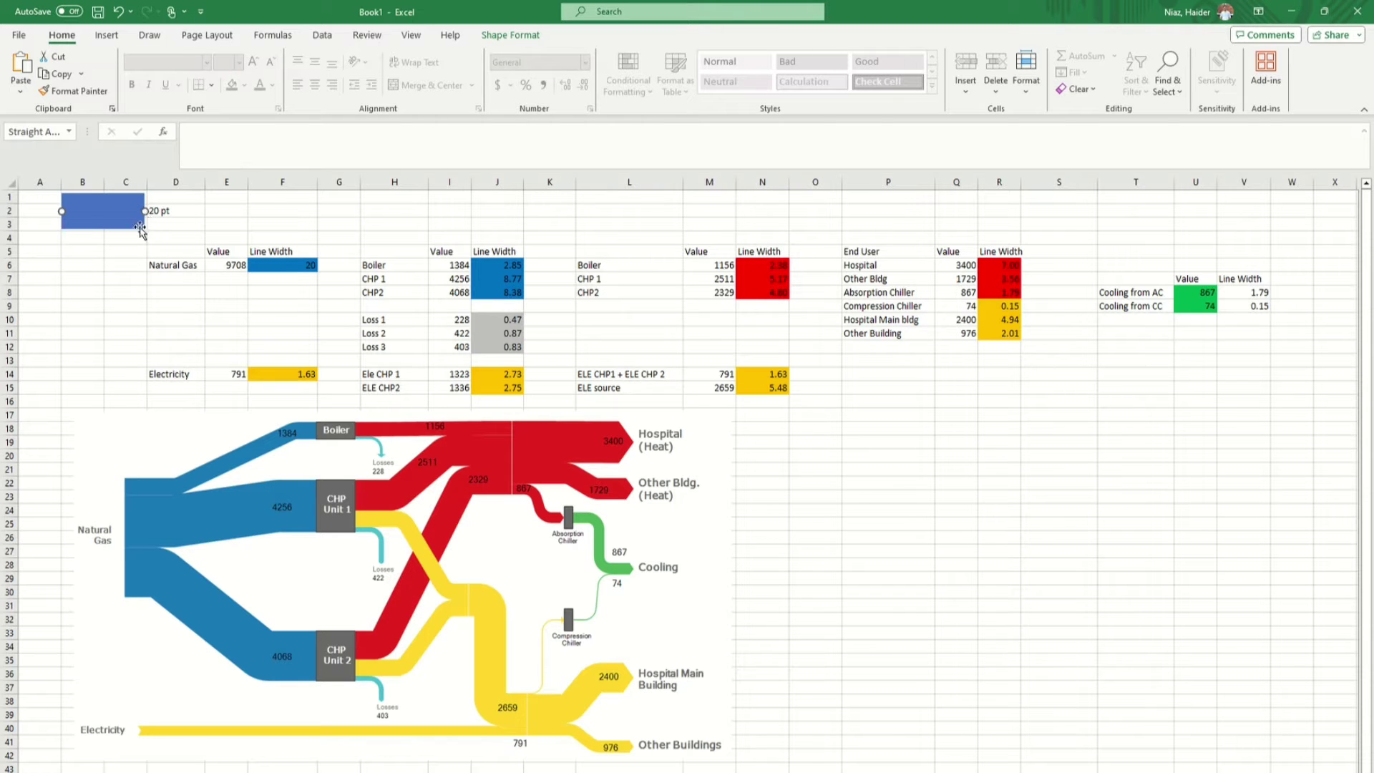
left_click_drag(113, 217, 141, 227)
left_click(510, 35)
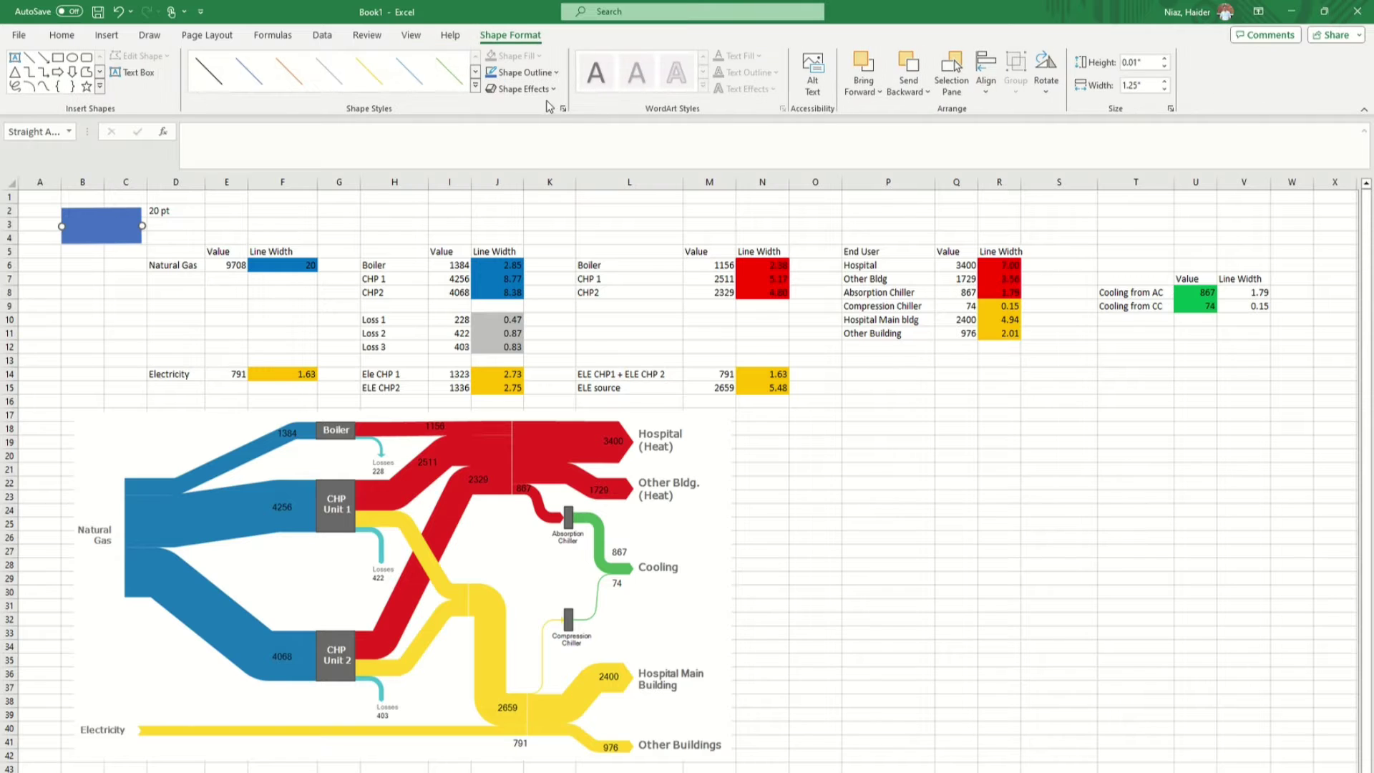
left_click(563, 109)
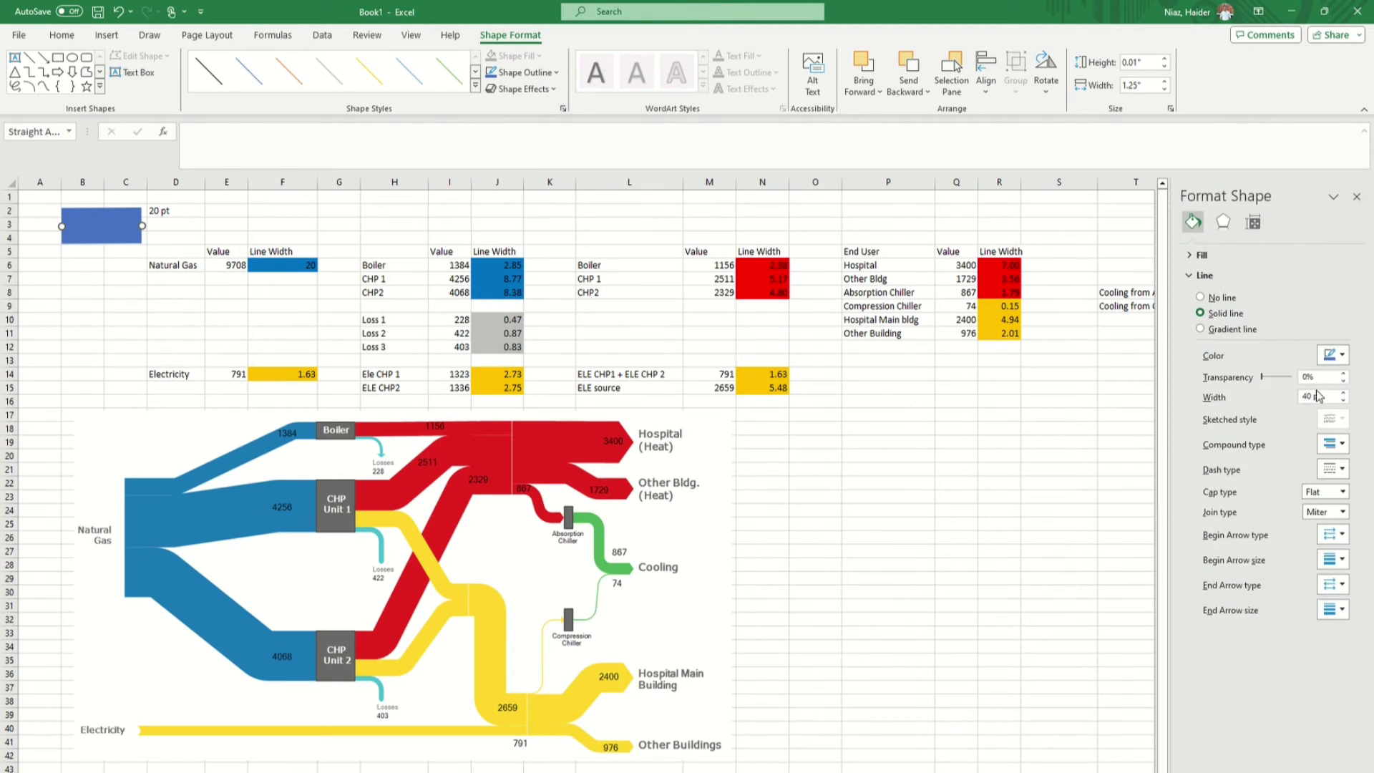
left_click_drag(1330, 395, 1281, 402)
left_click(106, 230)
left_click_drag(1330, 396, 1261, 398)
type("20")
key("Return")
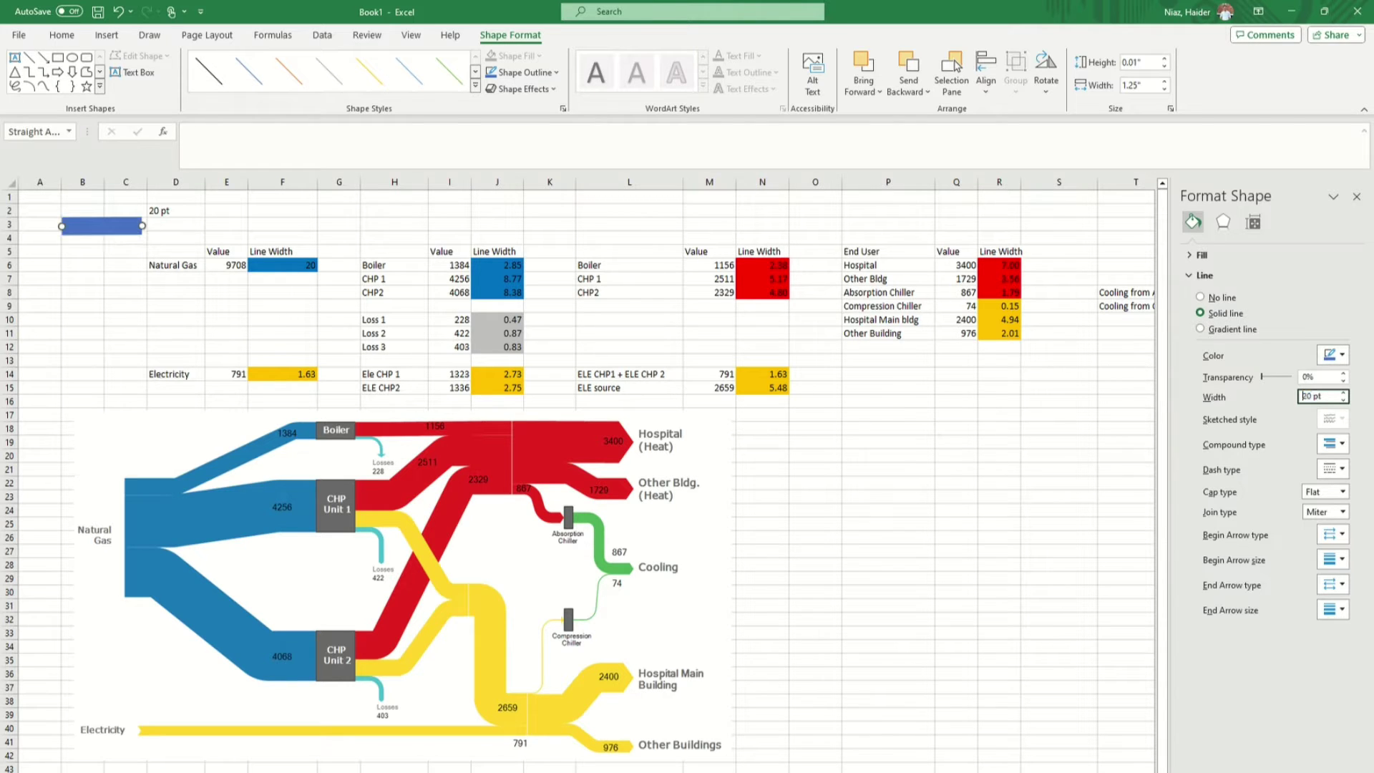
- Duplicate the blue line just below it, give the copy a 1.63 pt width and adjust its end
left_click_drag(86, 225, 86, 255)
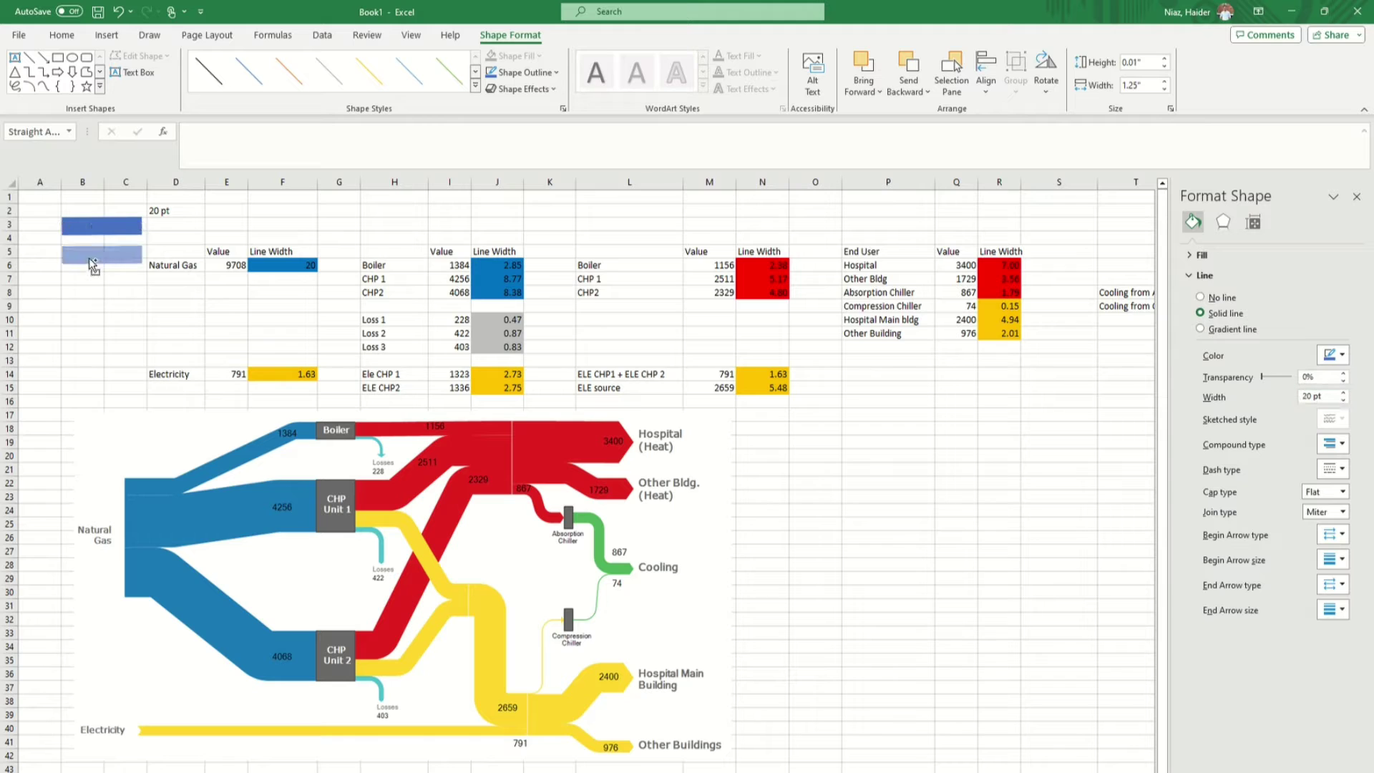
left_click_drag(1340, 396, 1229, 404)
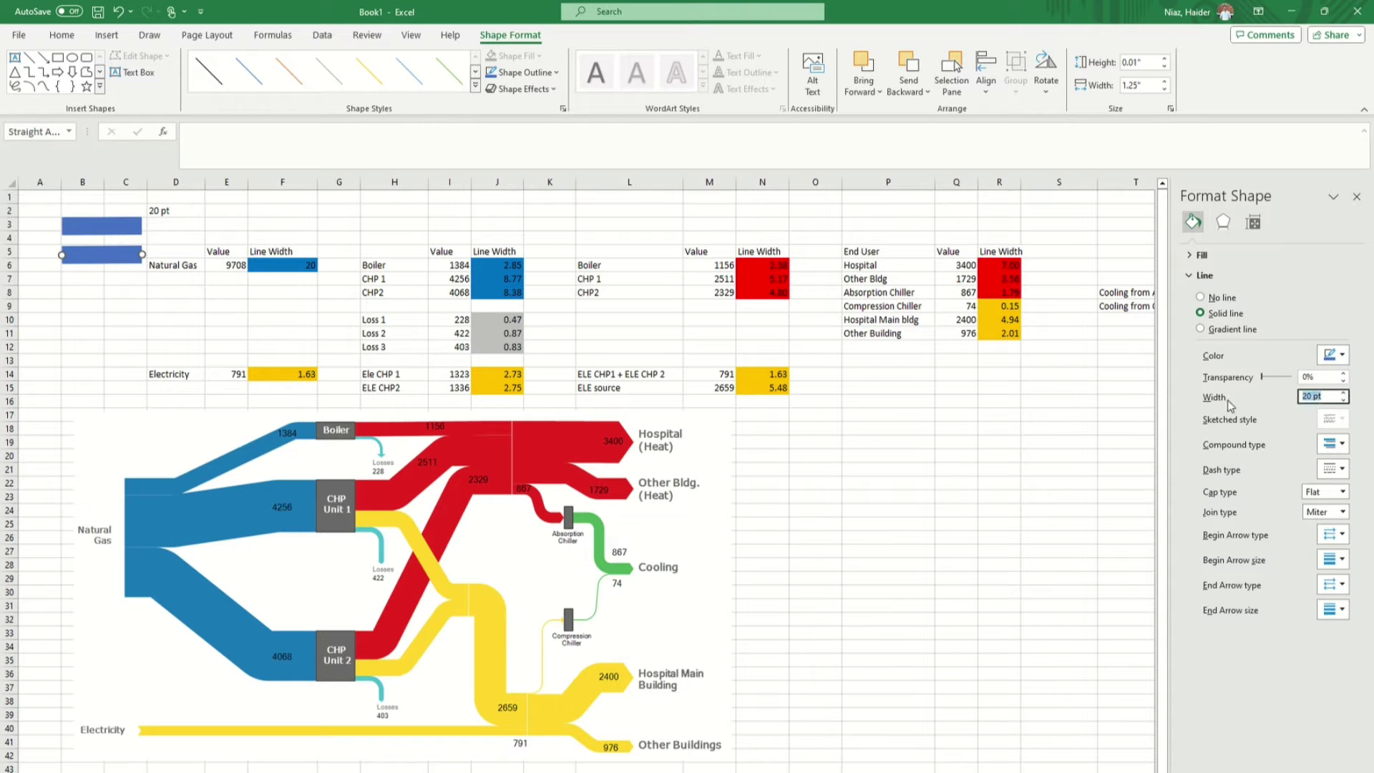
type("1.63")
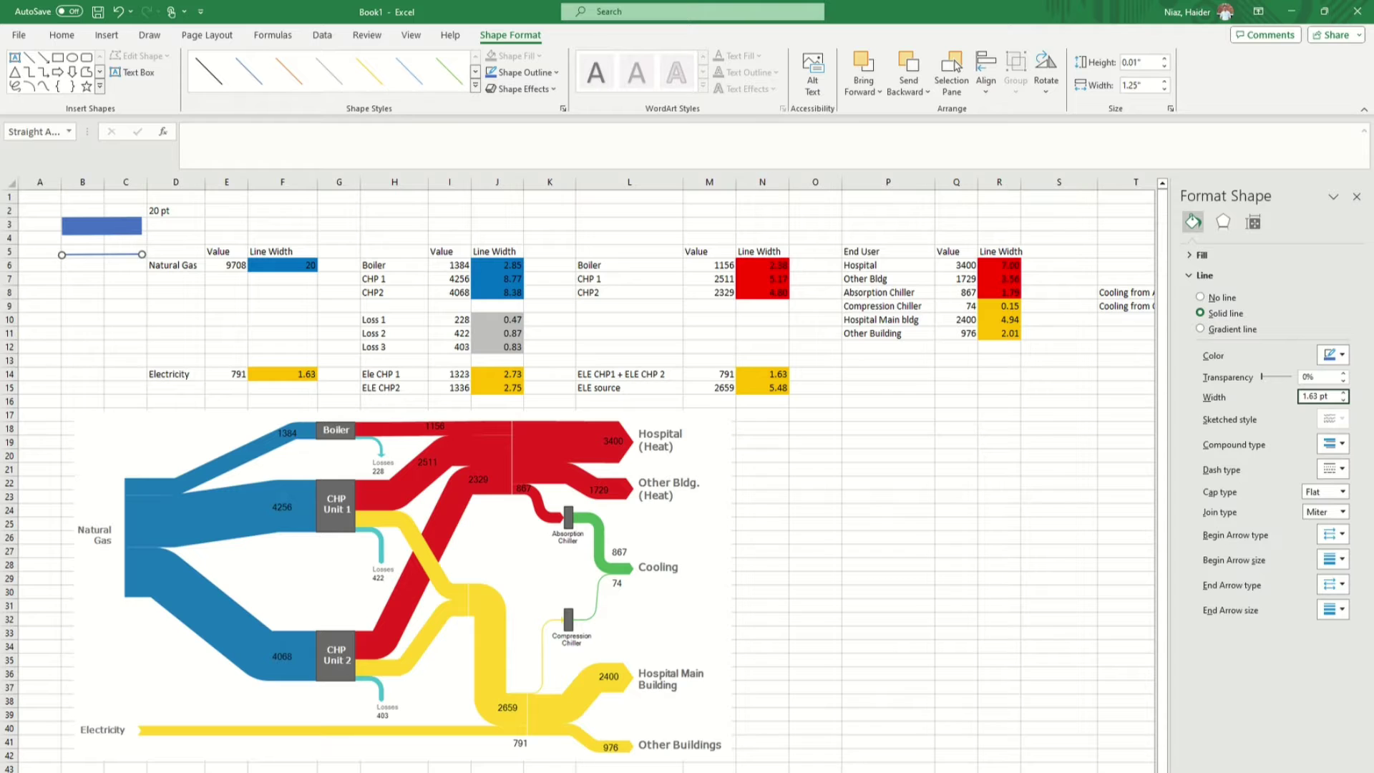
left_click(183, 320)
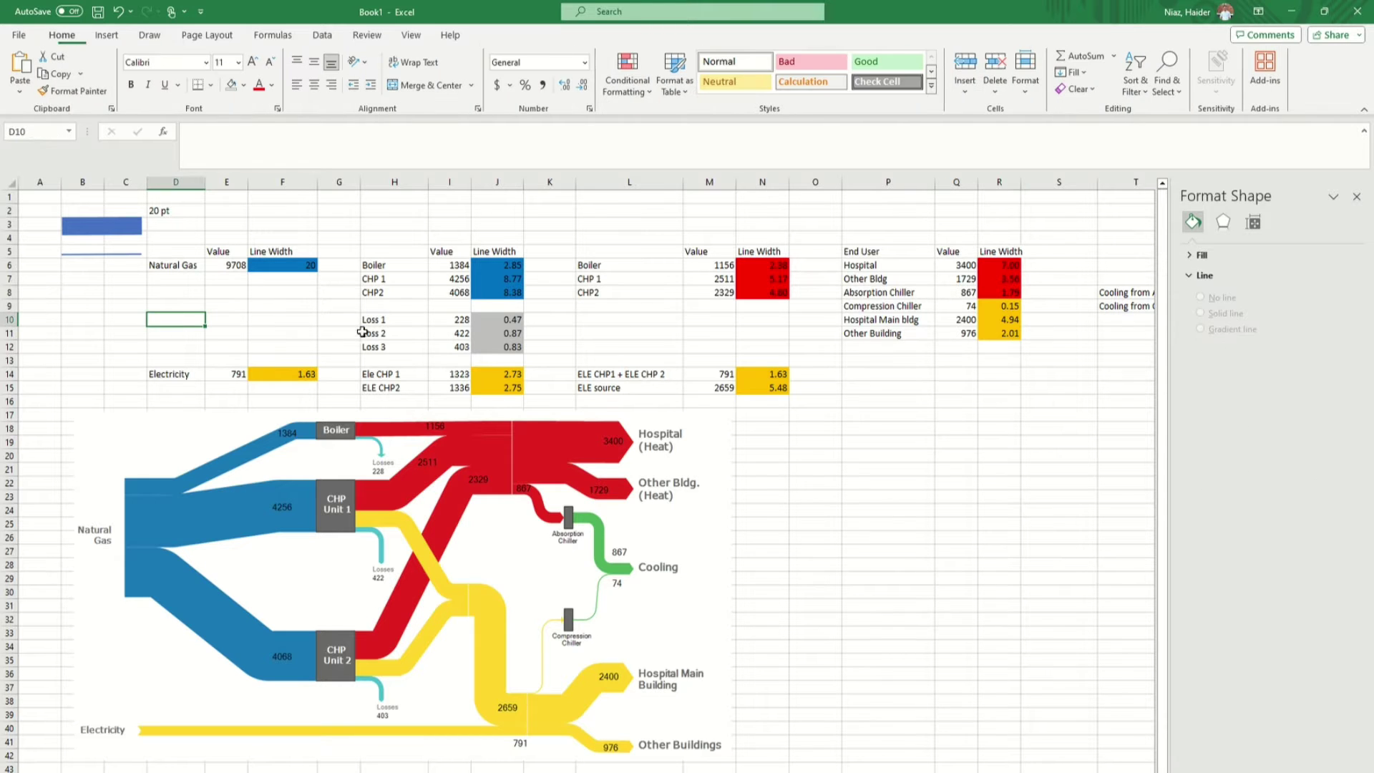
left_click(92, 254)
left_click_drag(140, 254, 139, 254)
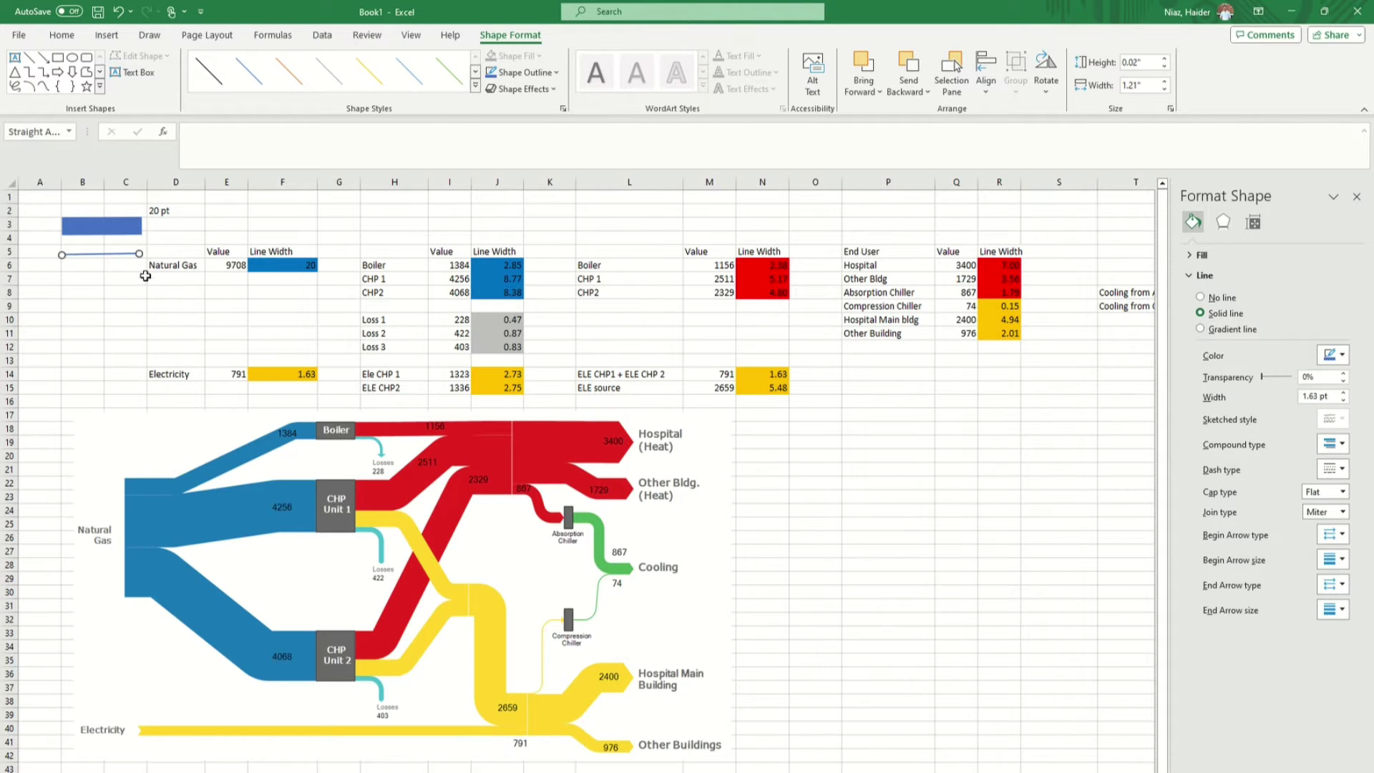
left_click(266, 371)
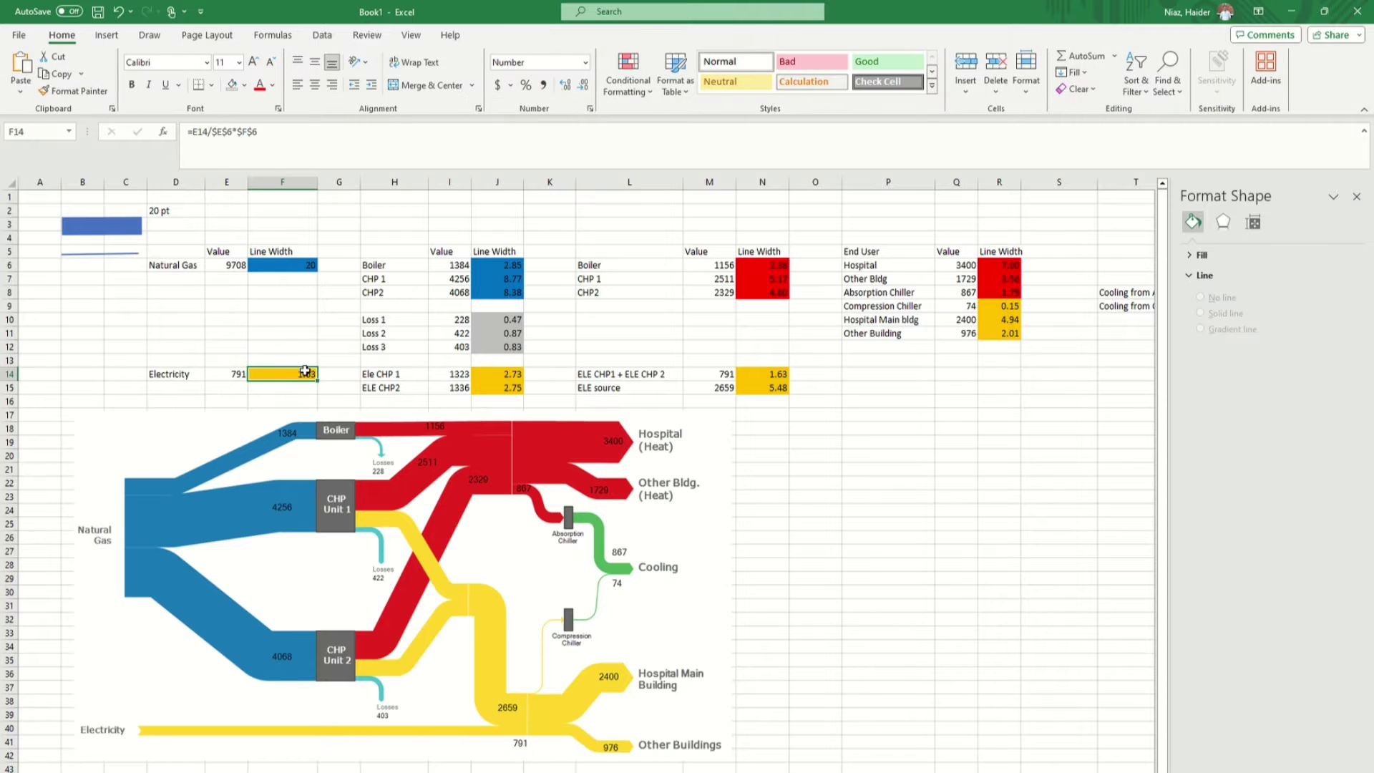
left_click(169, 373)
left_click_drag(180, 267, 291, 264)
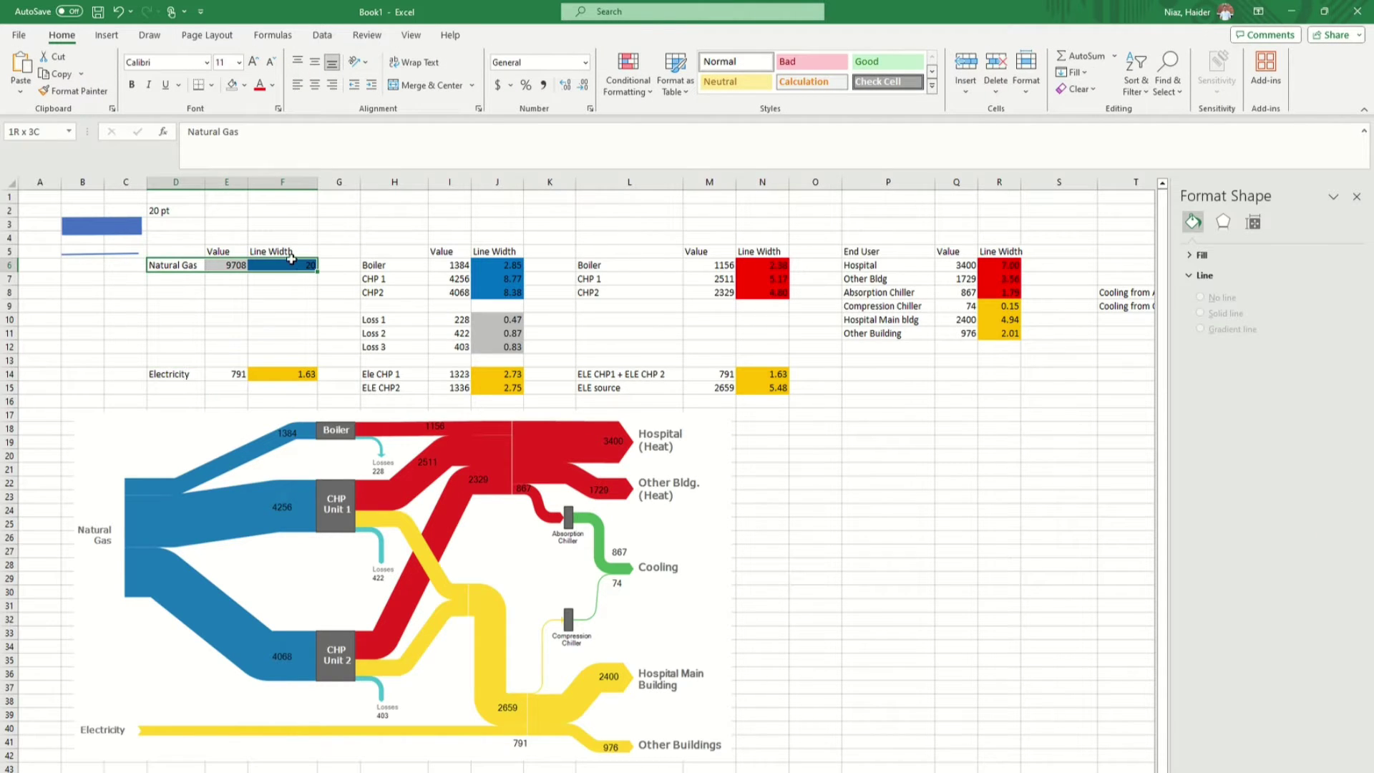
left_click(99, 228)
left_click(133, 254)
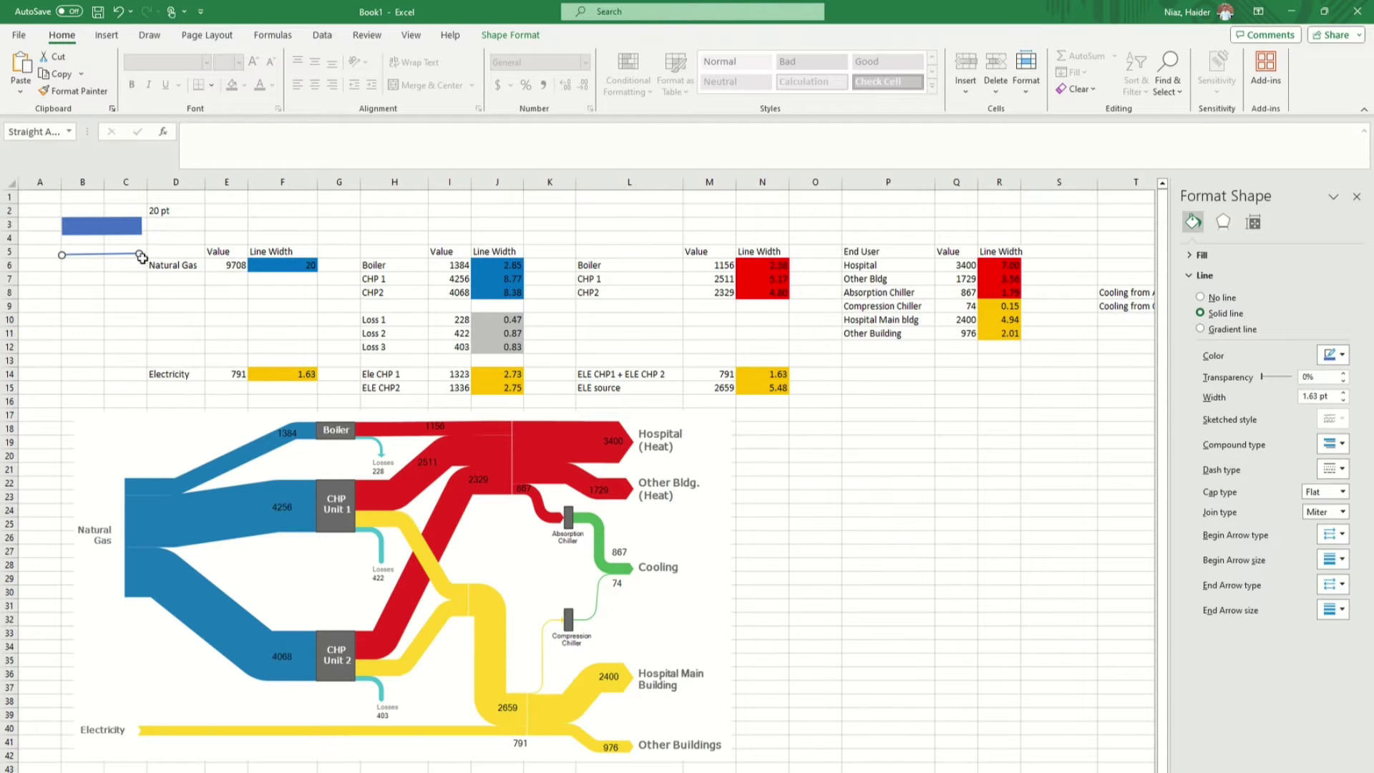
left_click_drag(141, 253, 142, 258)
left_click_drag(141, 258, 139, 254)
left_click(161, 211)
left_click(285, 265)
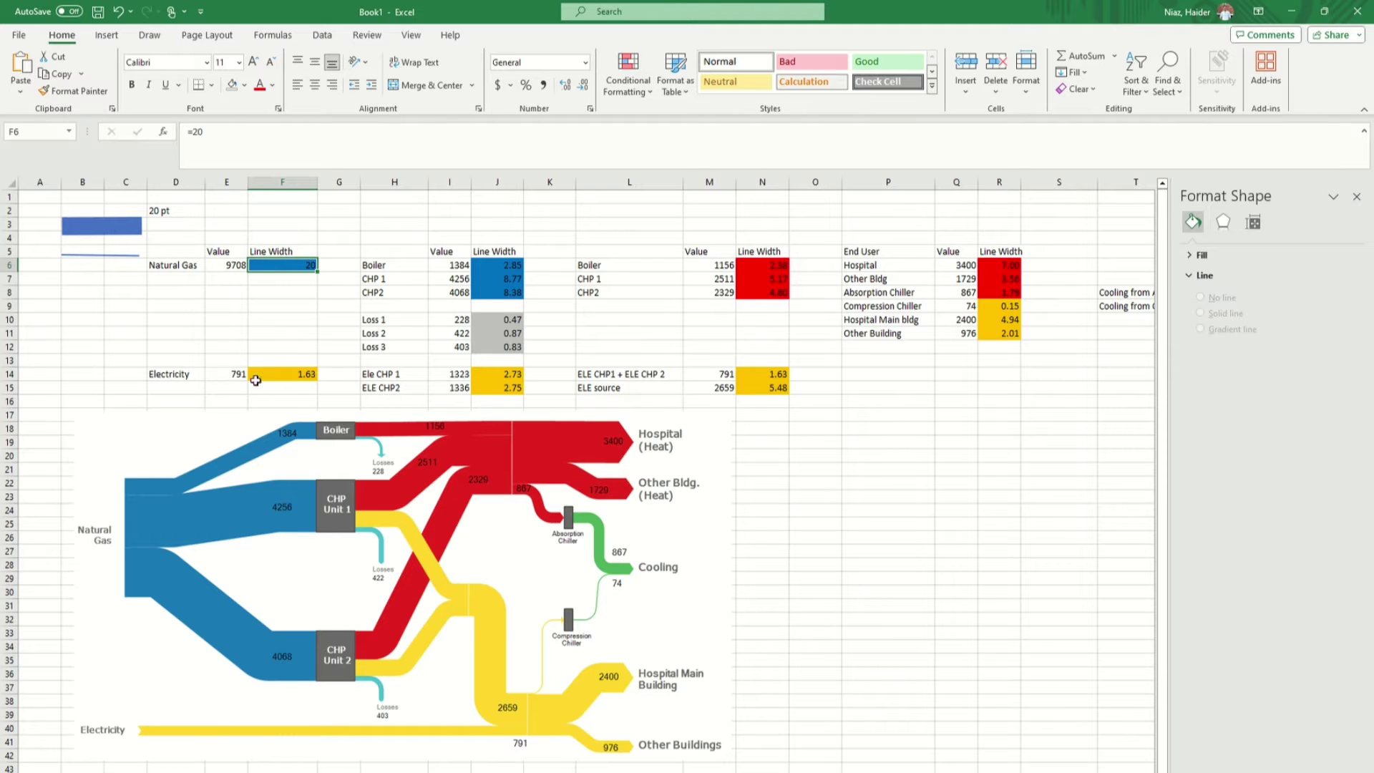
left_click(273, 373)
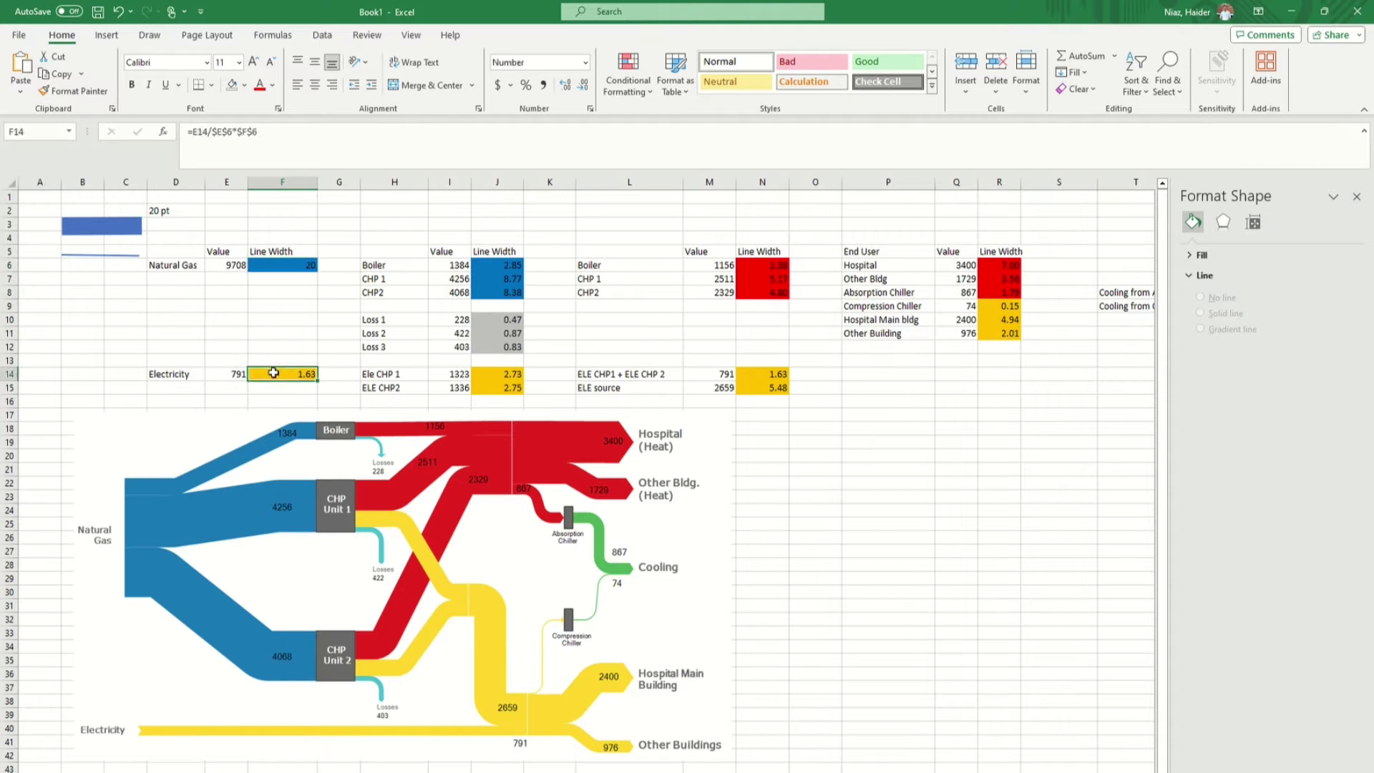
left_click(282, 129)
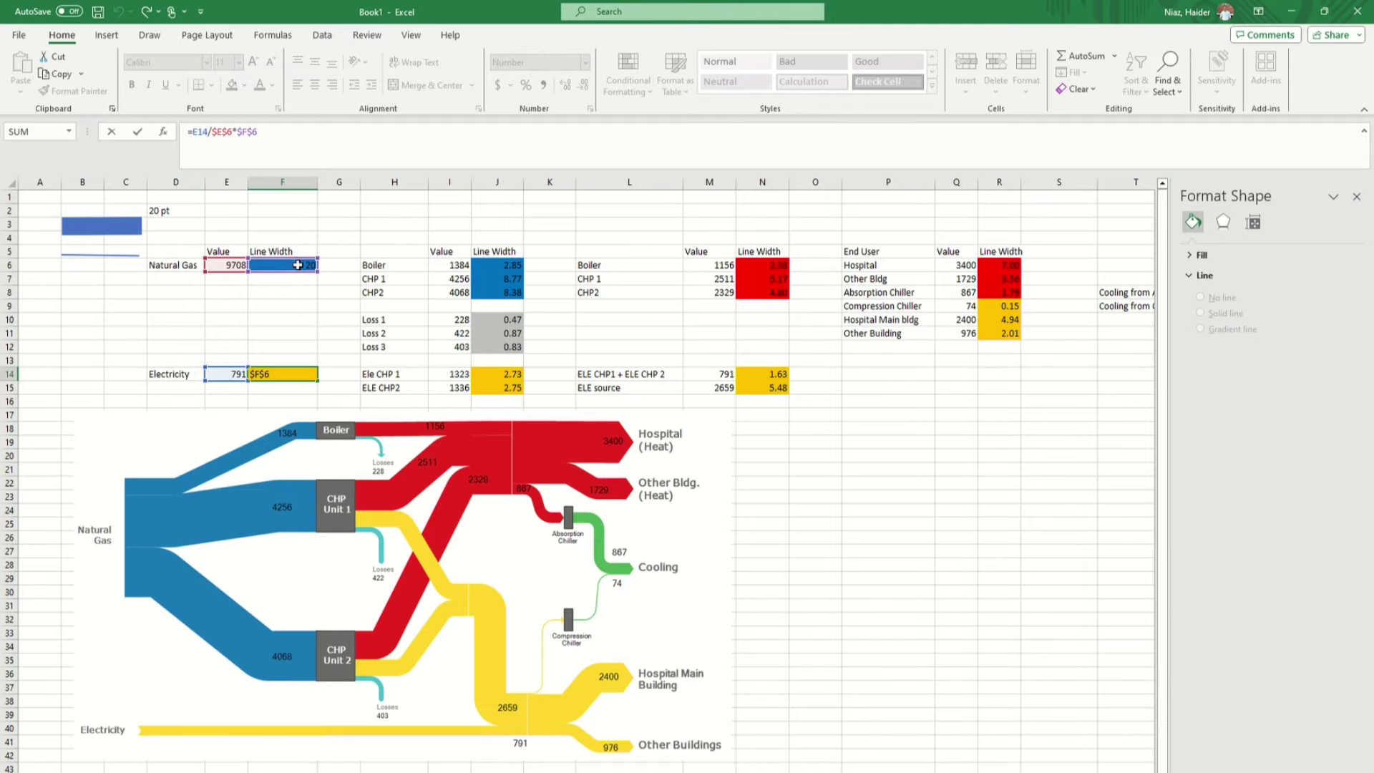
left_click_drag(266, 143, 211, 137)
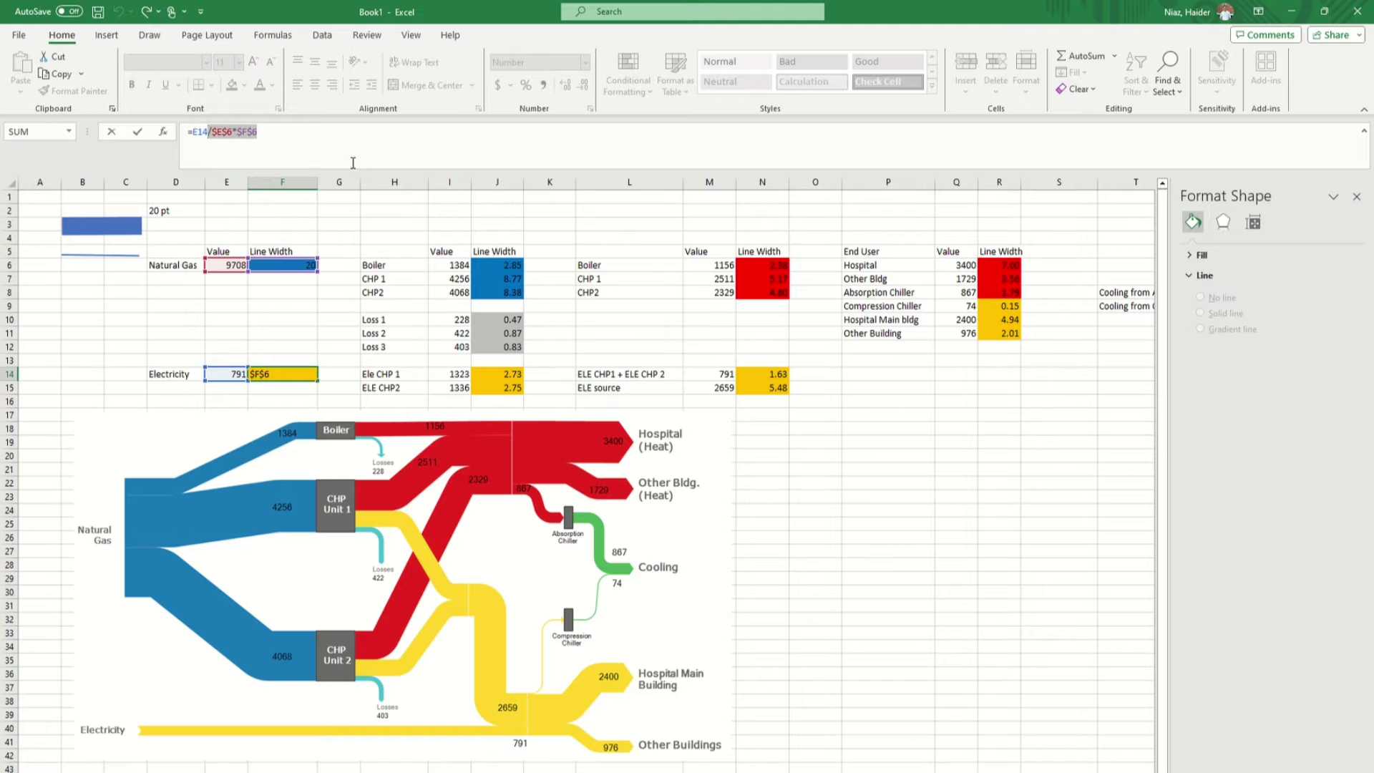
left_click(453, 243)
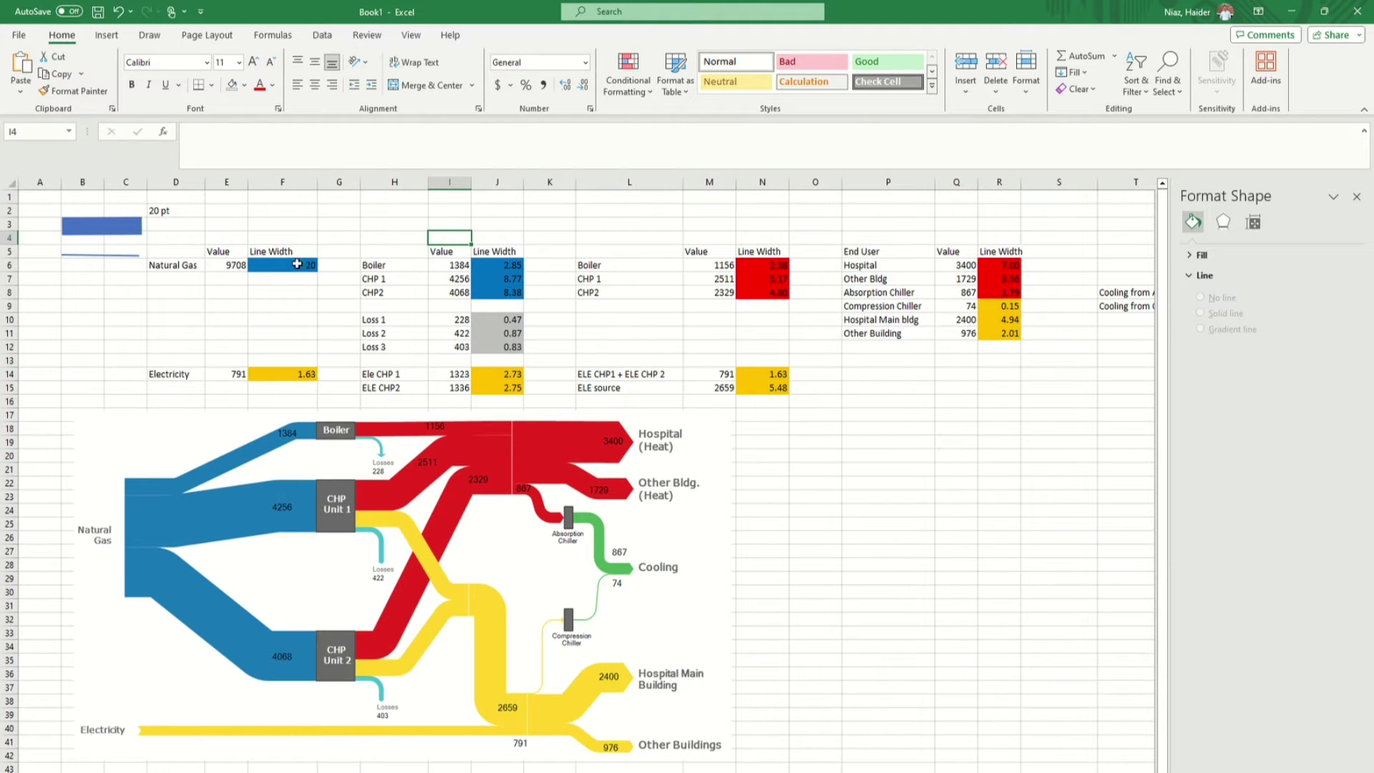
left_click(232, 266)
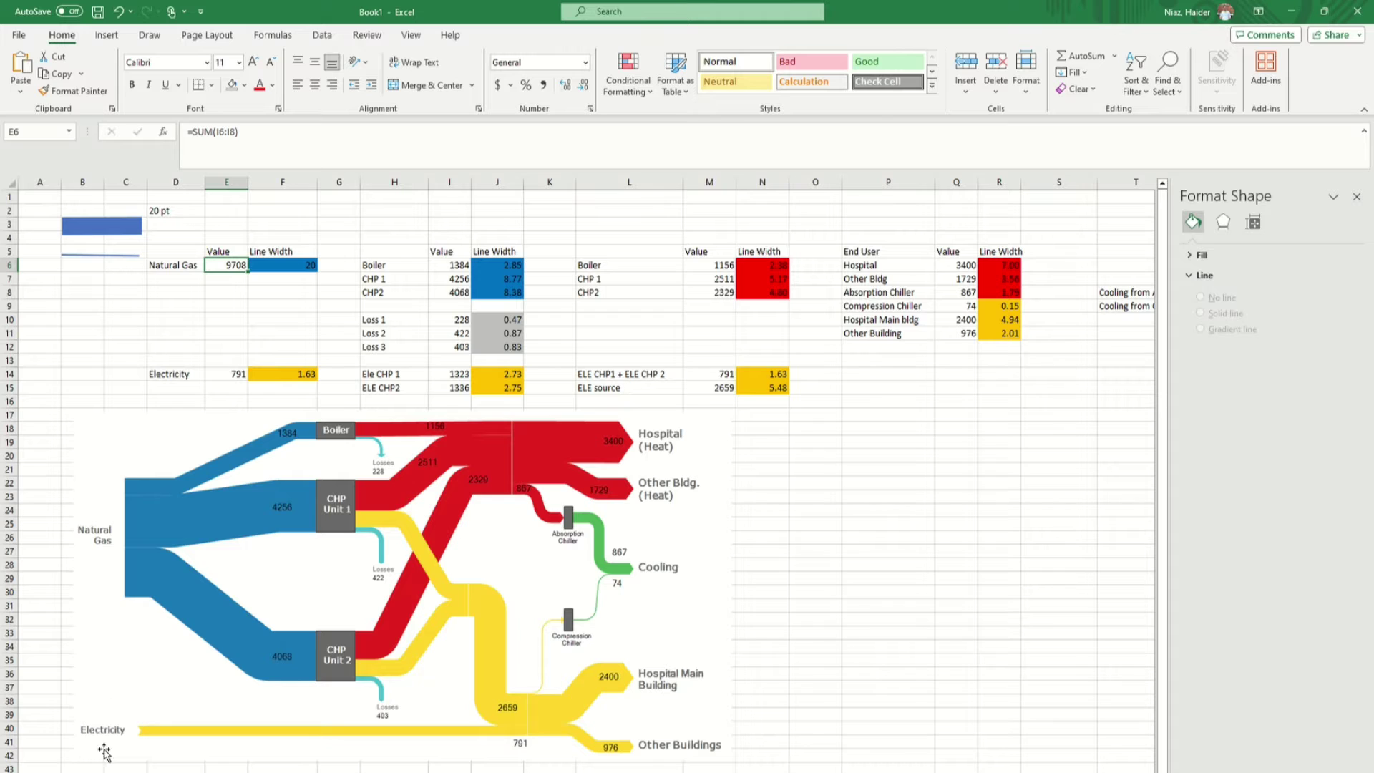
- Review the source, loss and electricity labels and their line-width values in the tables
left_click_drag(167, 265, 166, 386)
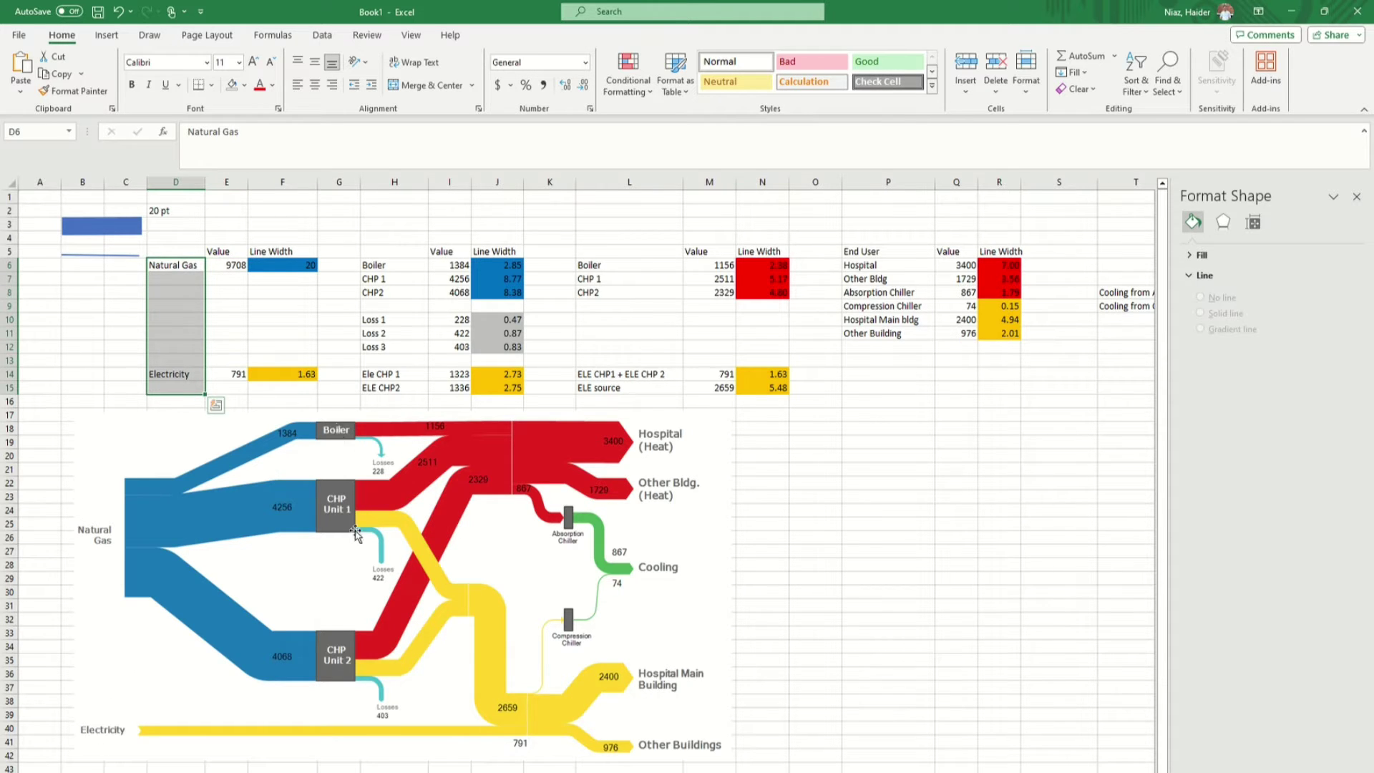
left_click_drag(378, 266, 440, 294)
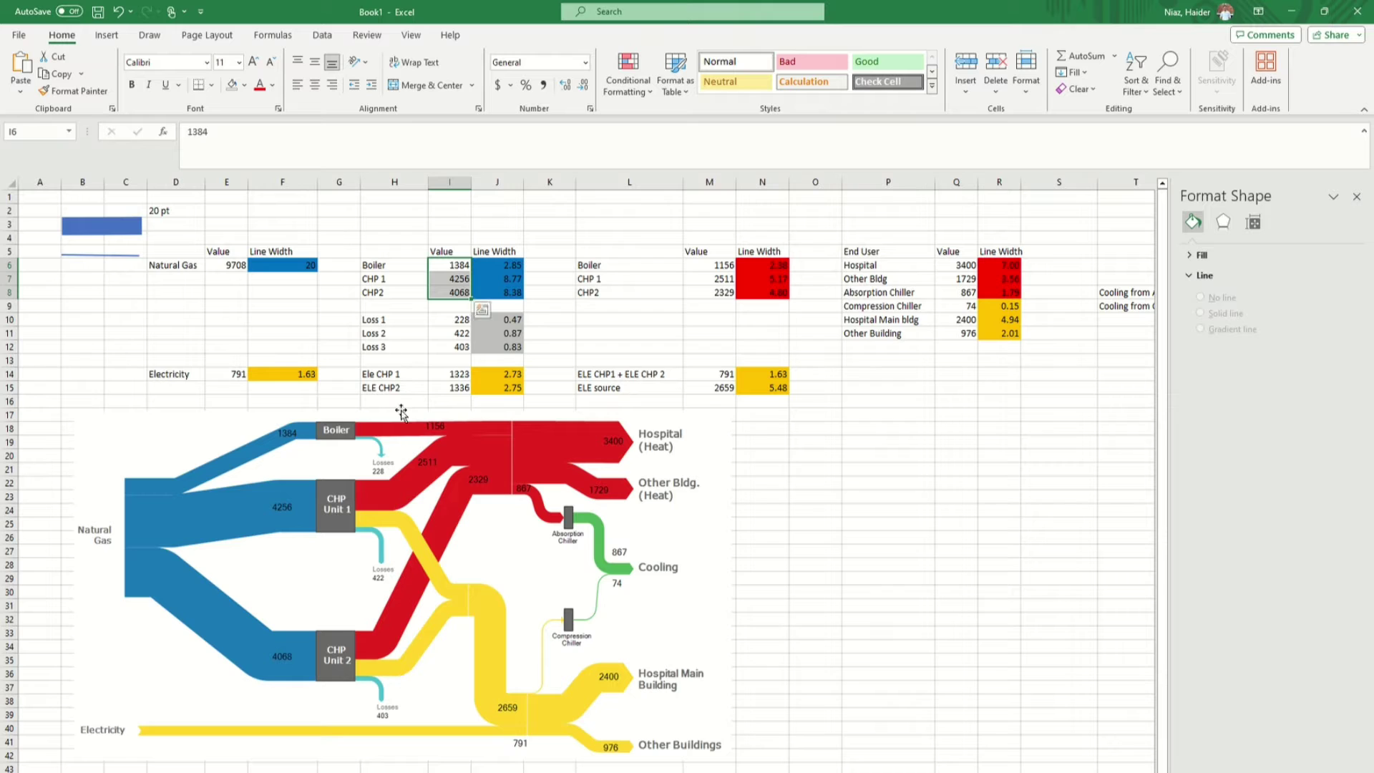
left_click_drag(394, 319, 396, 344)
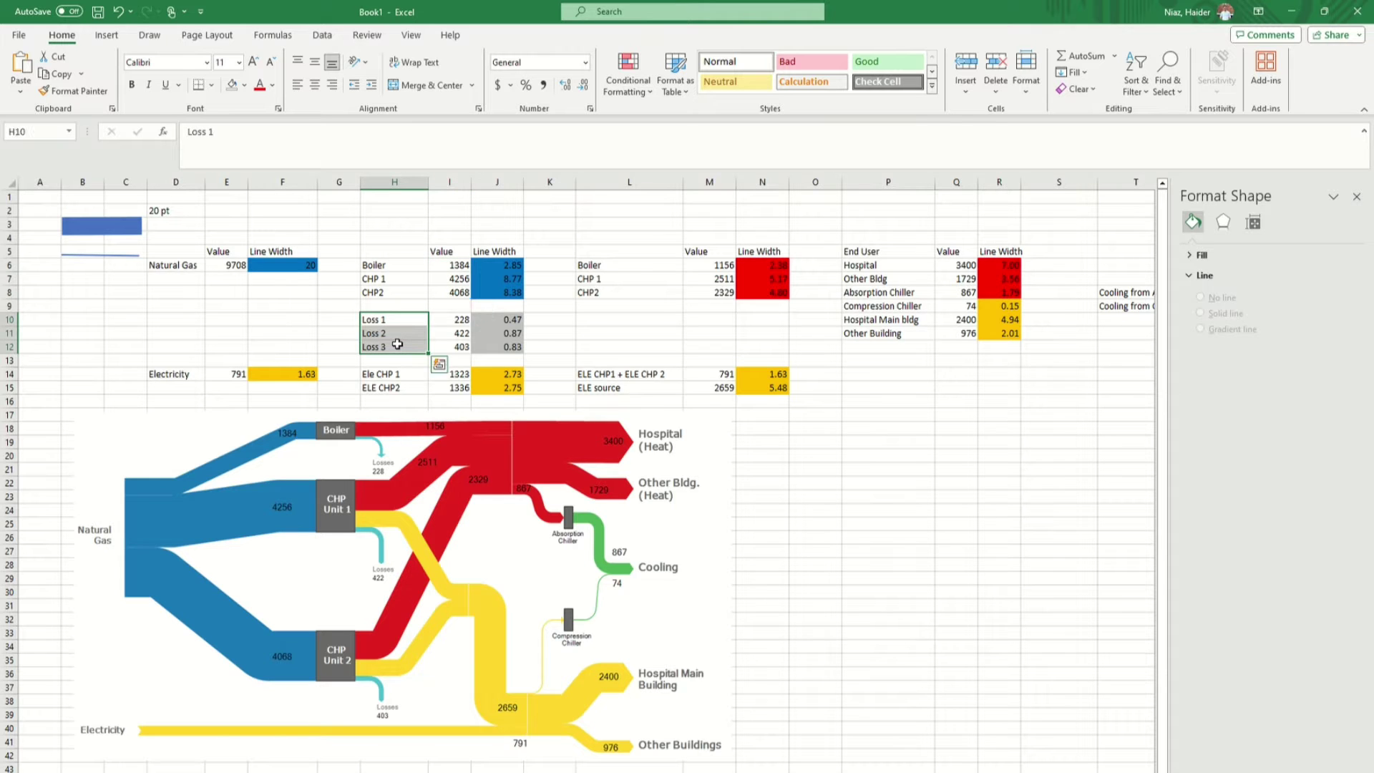
left_click(456, 319)
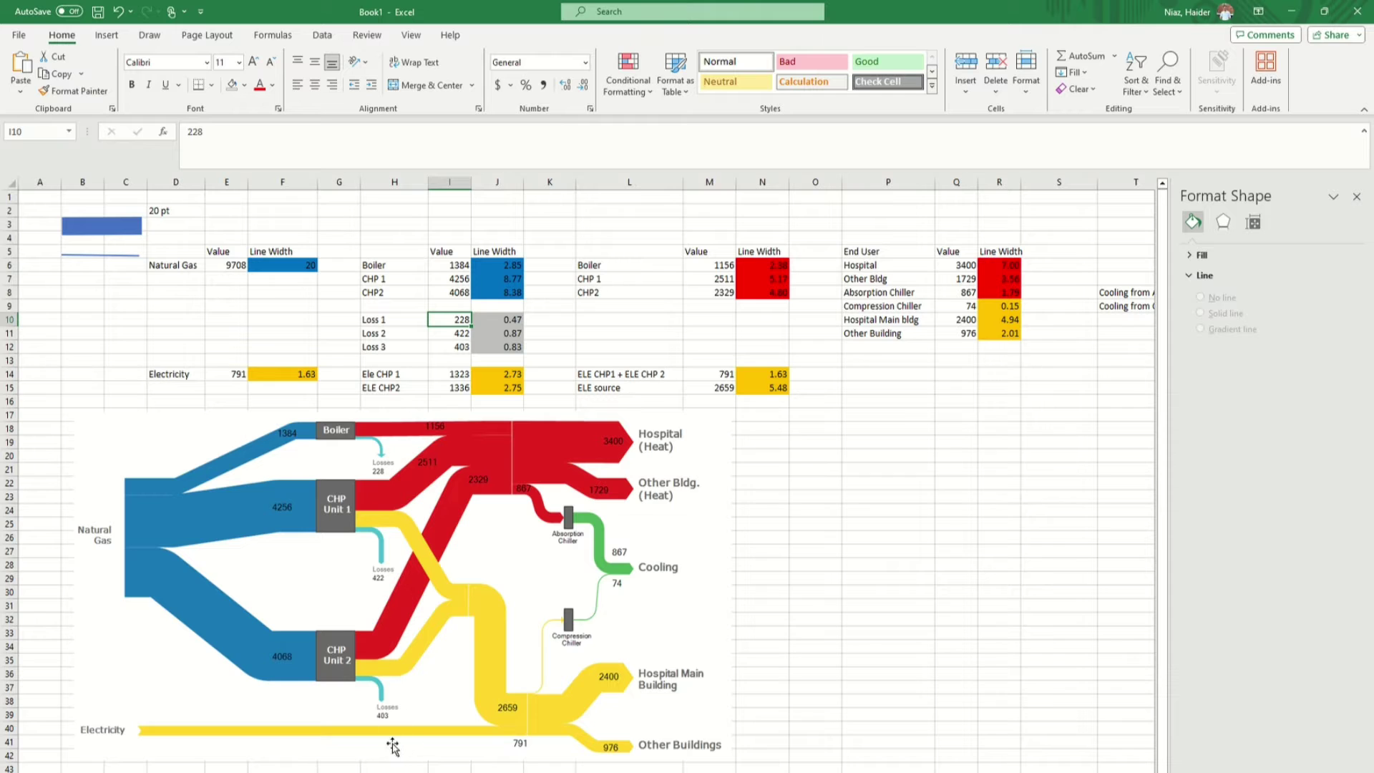
left_click_drag(398, 379, 404, 387)
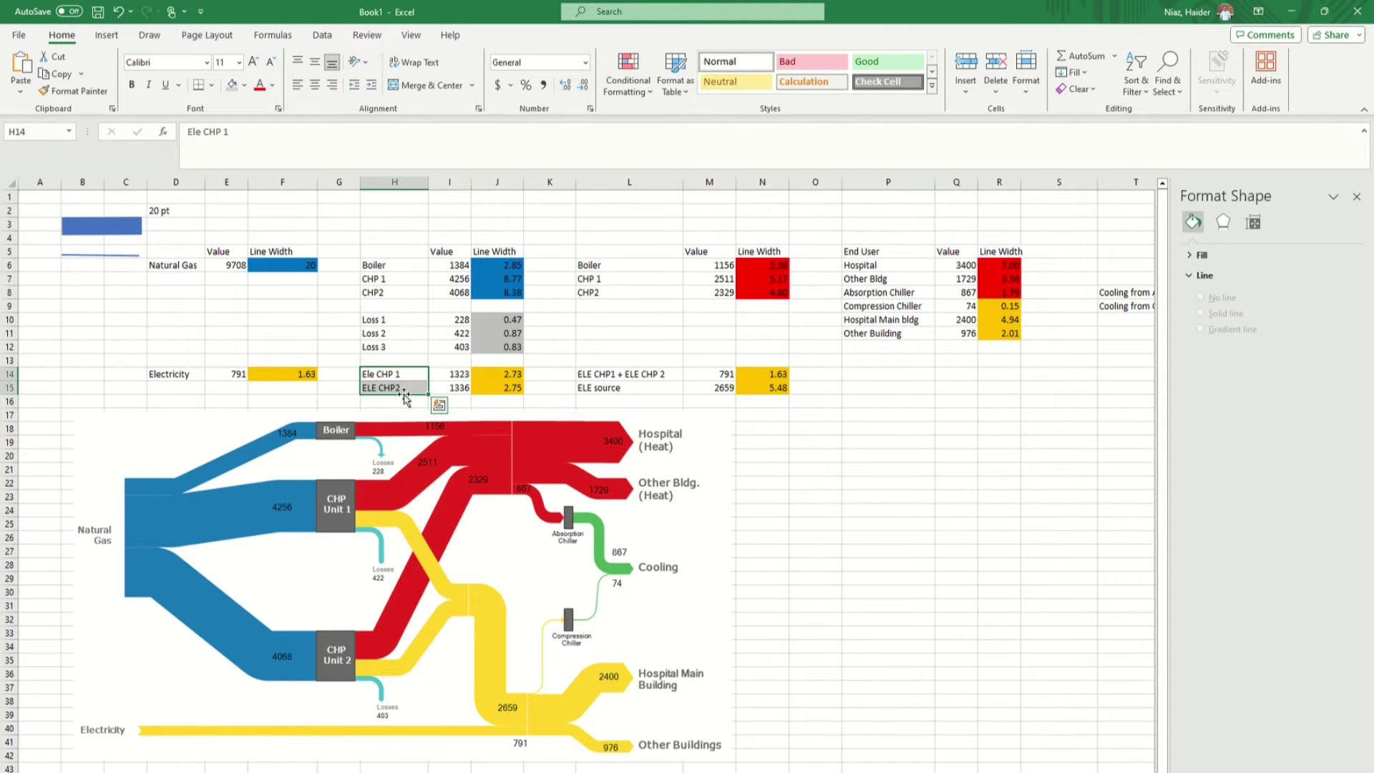
left_click_drag(512, 375, 513, 387)
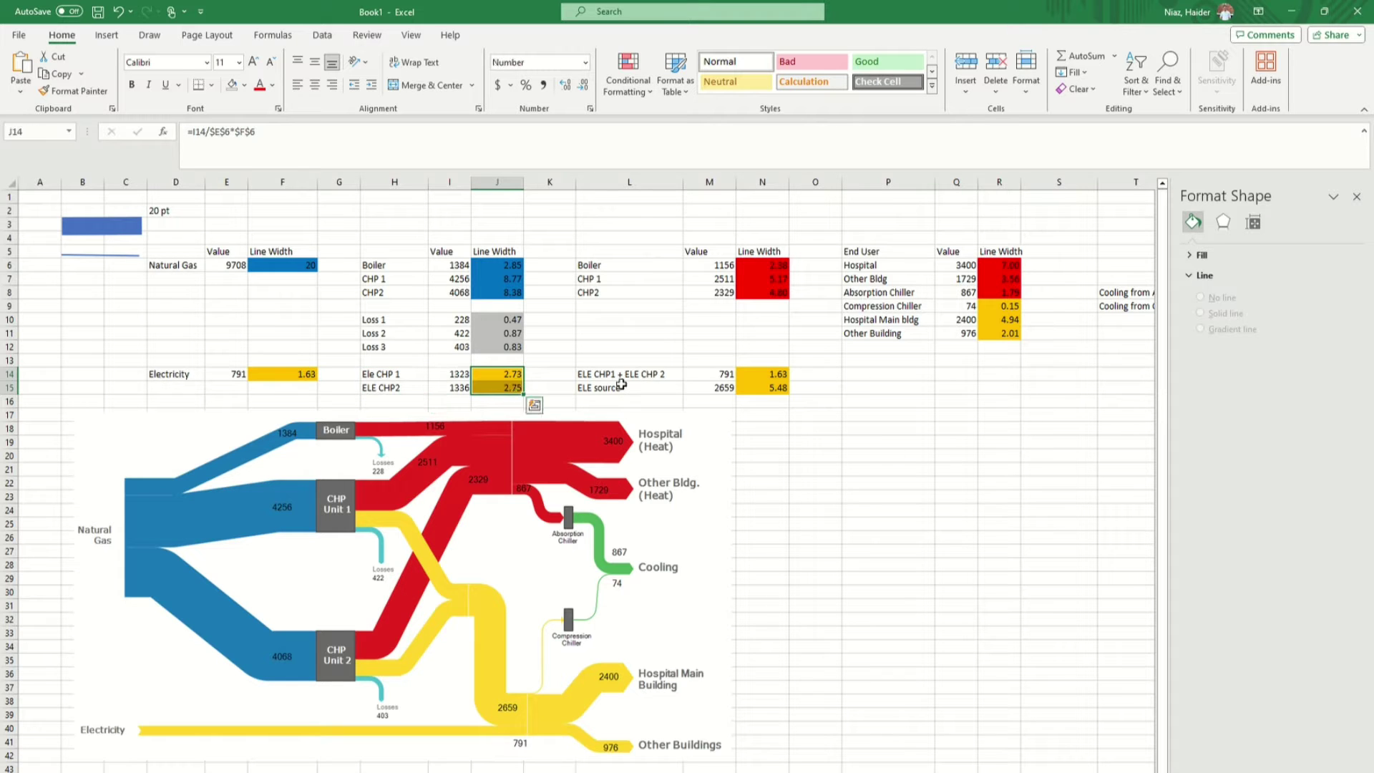
left_click_drag(782, 265, 780, 293)
left_click(892, 450)
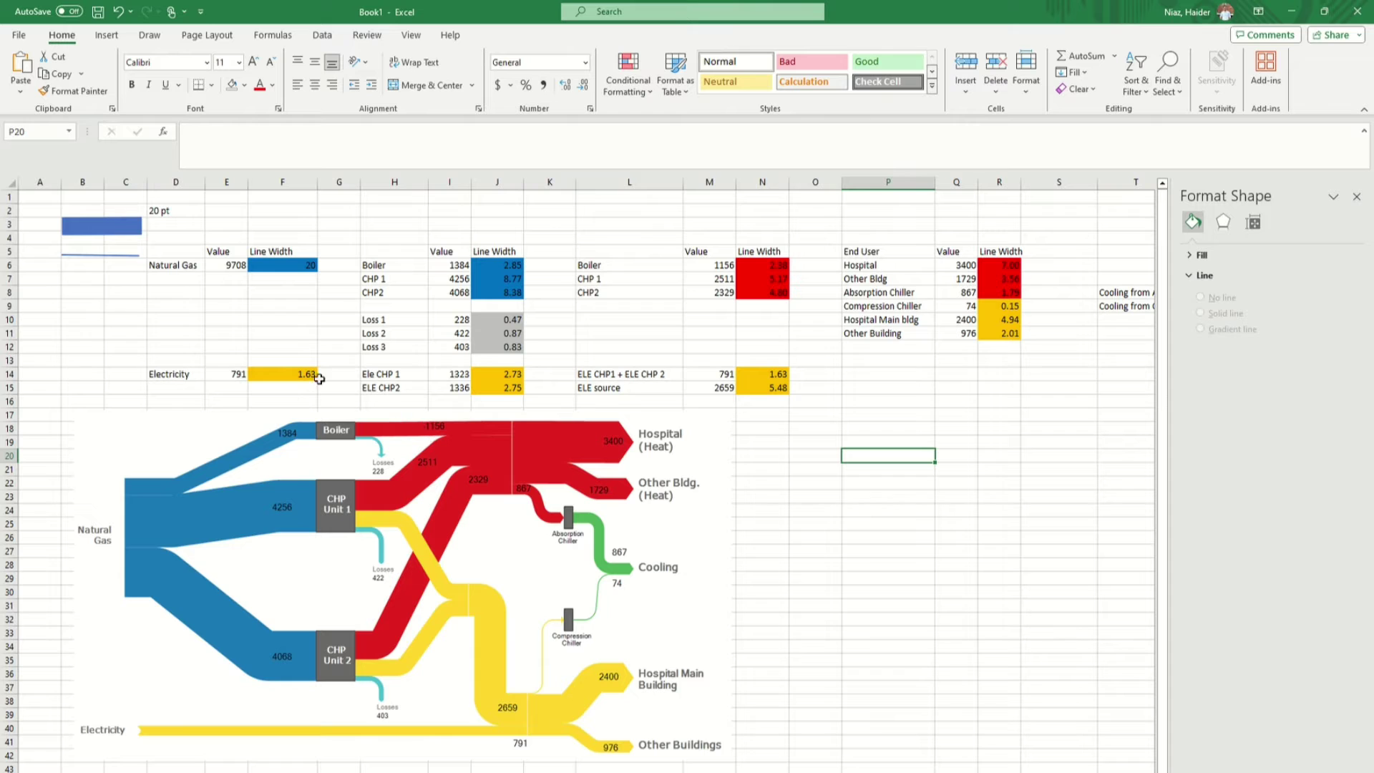
left_click(273, 371)
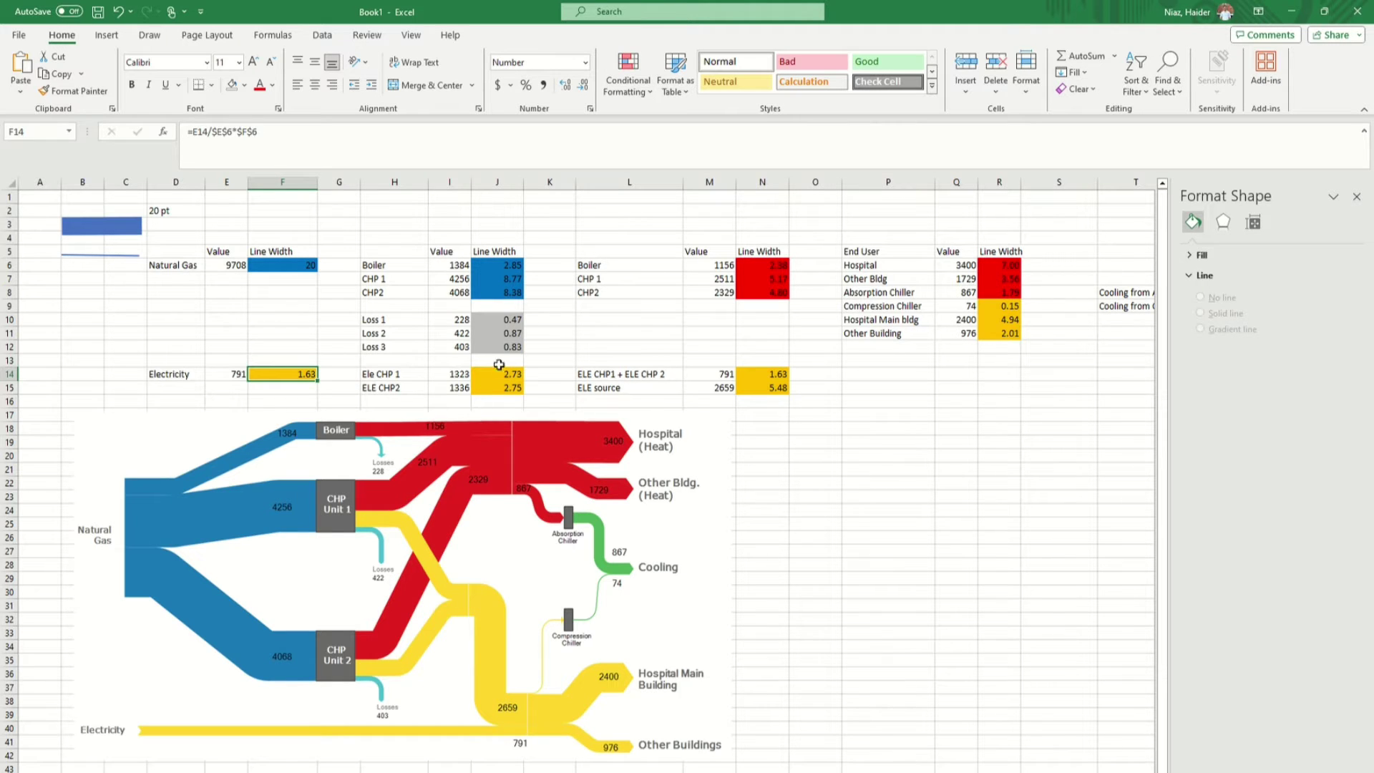
- Enter the Boiler line-width formula =I6/$E$6*$F$6 in J6
left_click(511, 267)
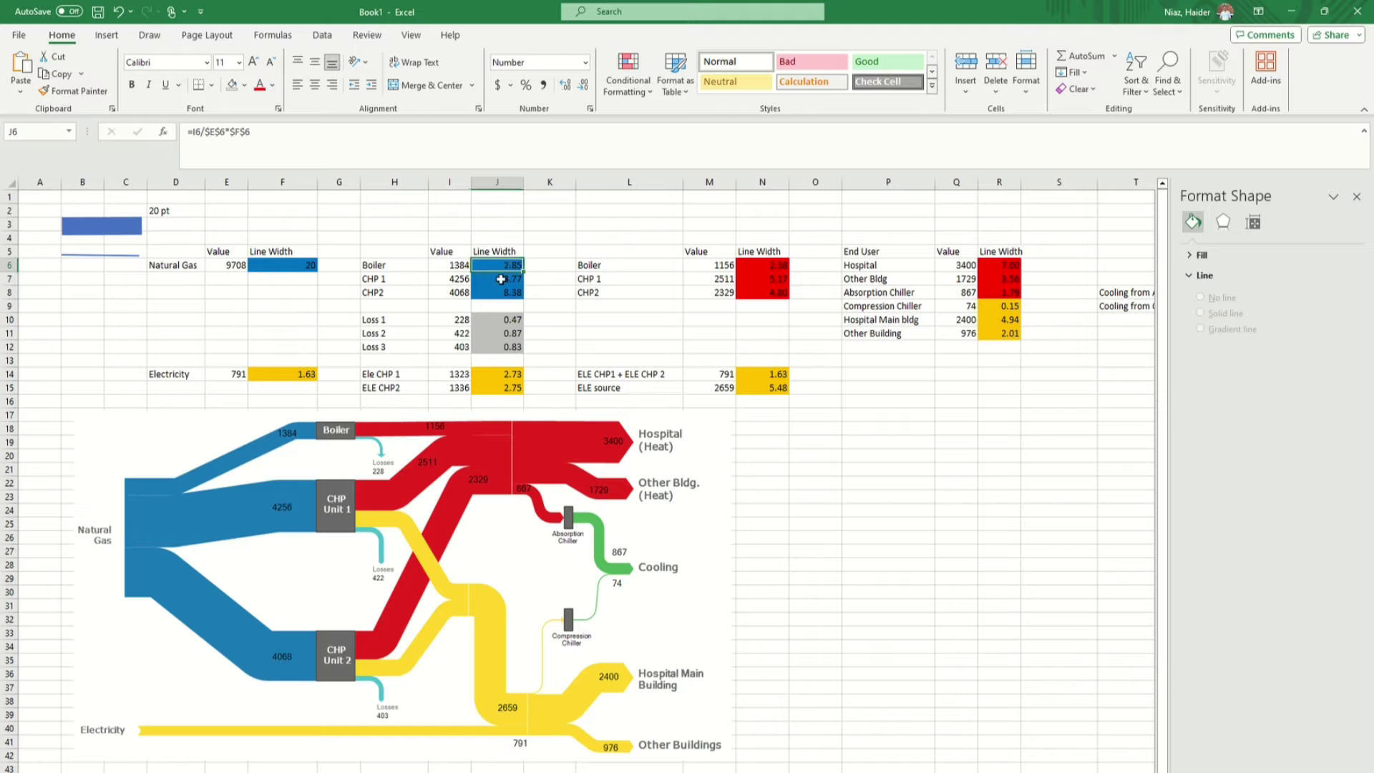
left_click(468, 136)
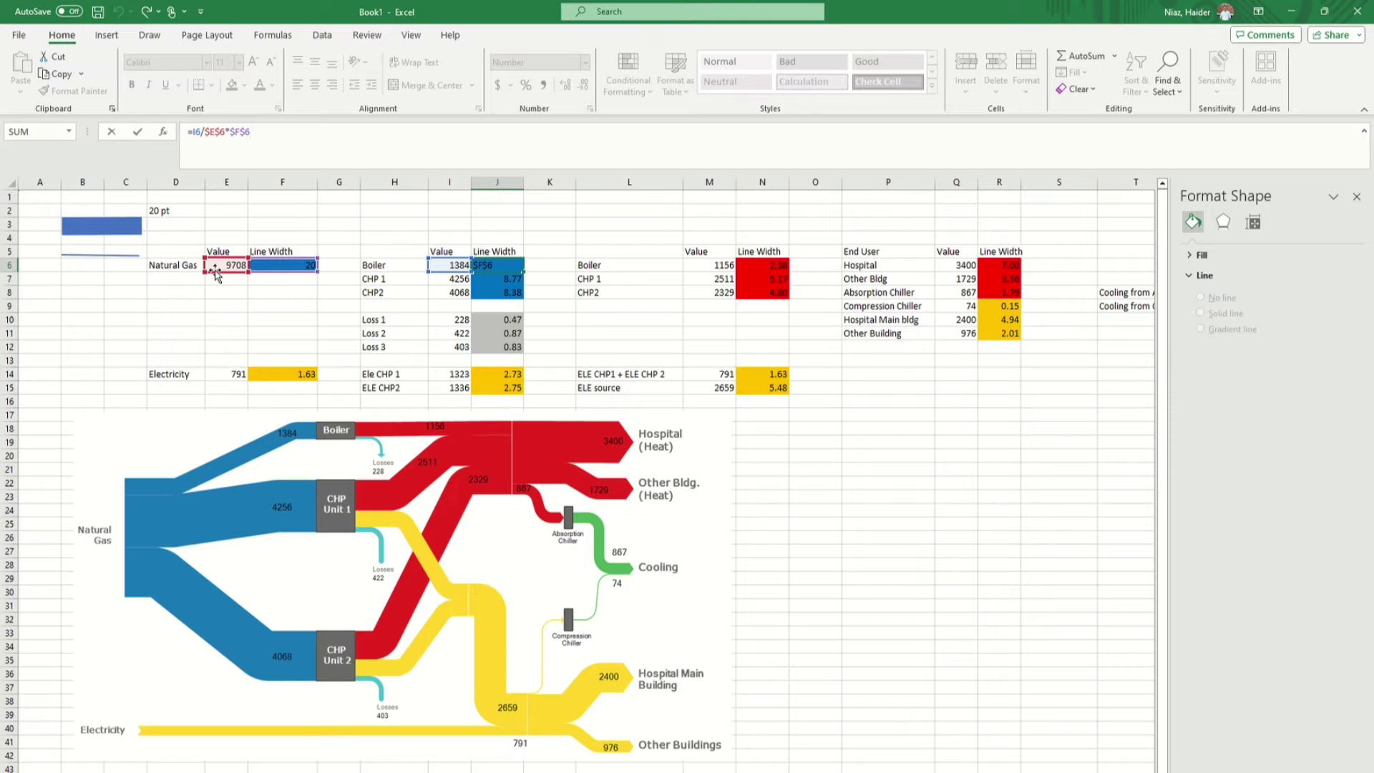
left_click(528, 308)
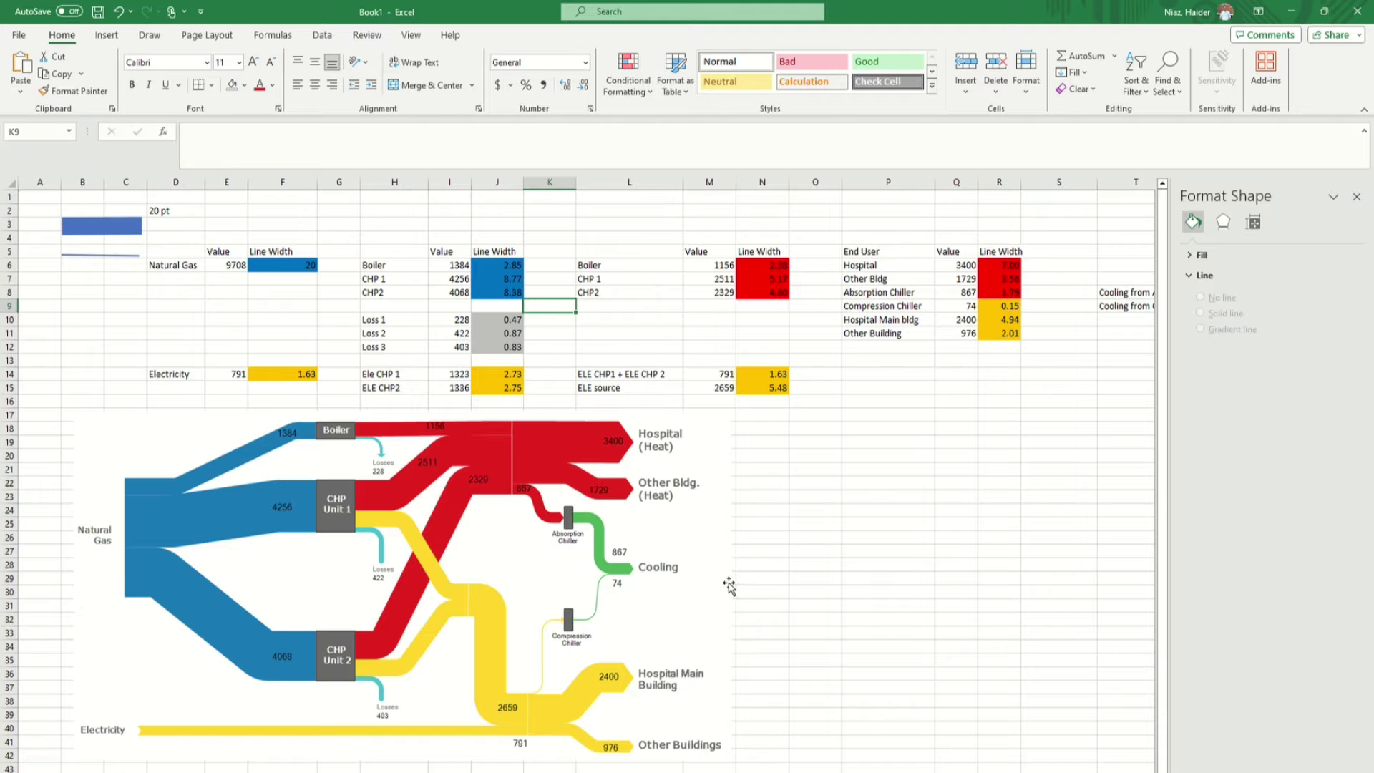
- Close the Format Shape pane and switch to the PowerPoint Sankey slide
left_click(1356, 196)
left_click(644, 509)
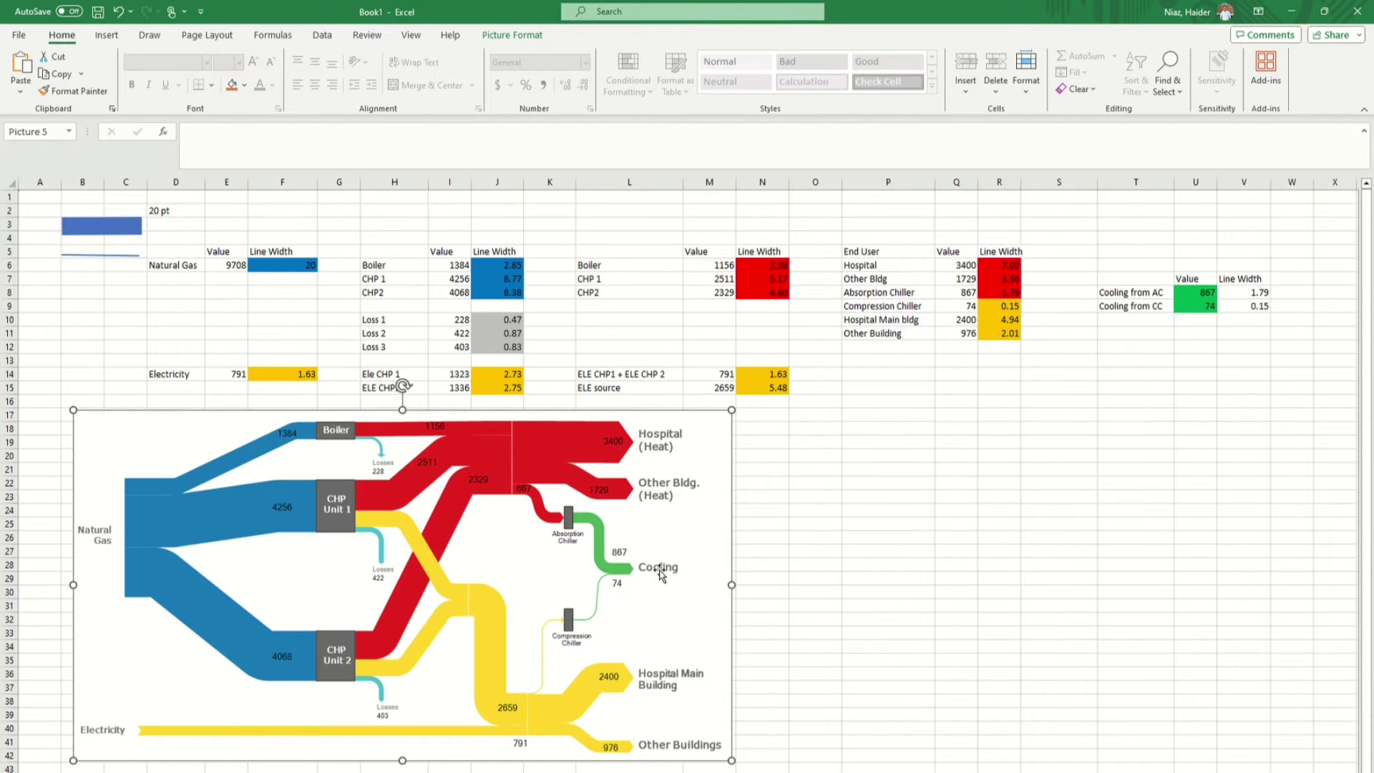
left_click(928, 536)
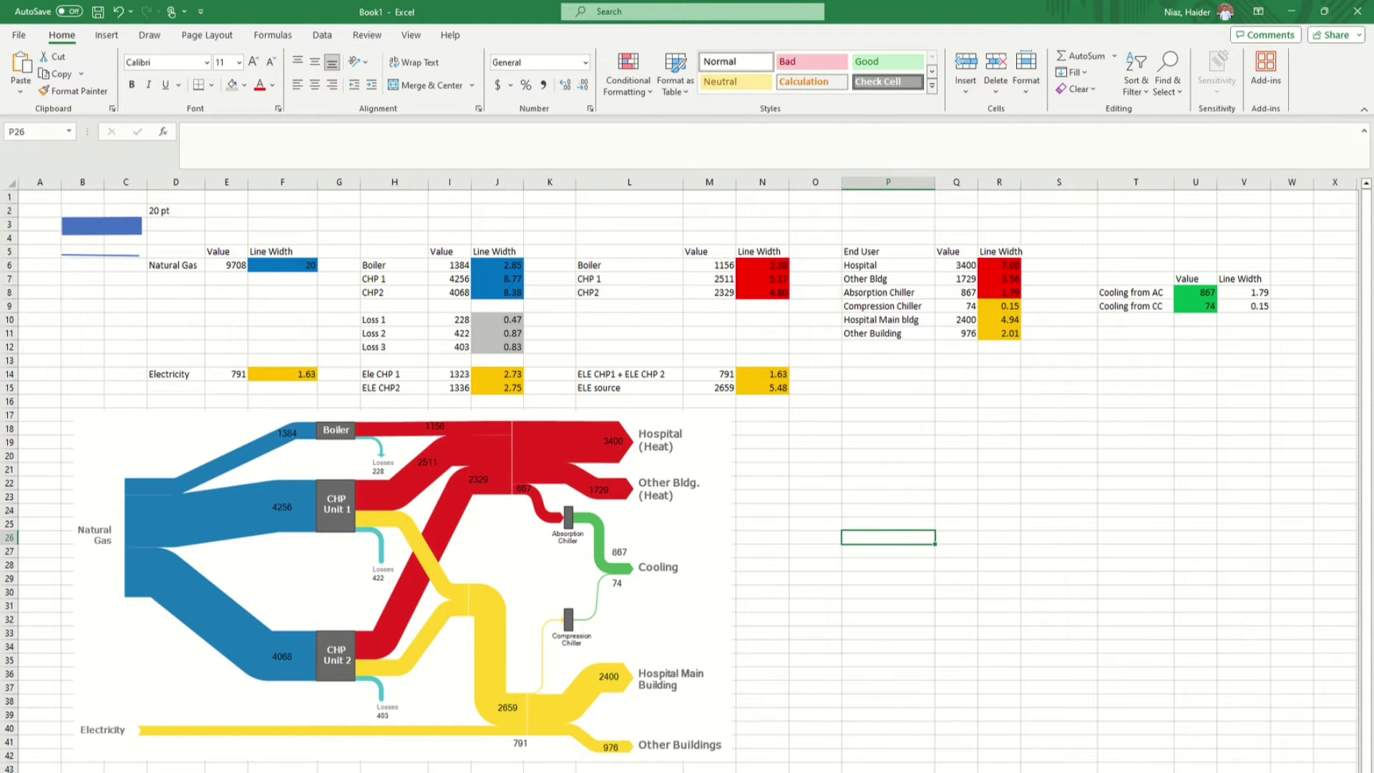
key("alt+Tab")
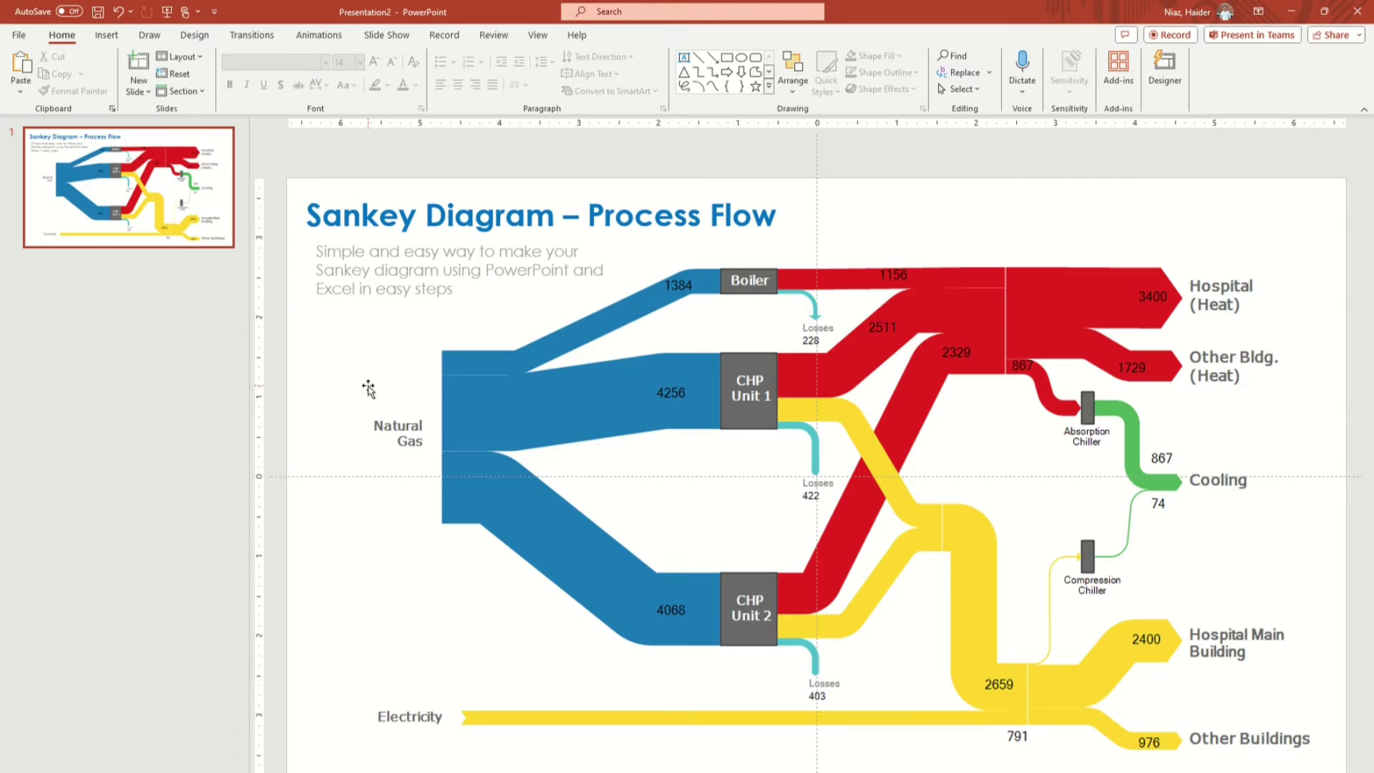
- Draw a rectangle over the Natural Gas node and copy it, resized, onto CHP Unit 1
left_click(538, 422)
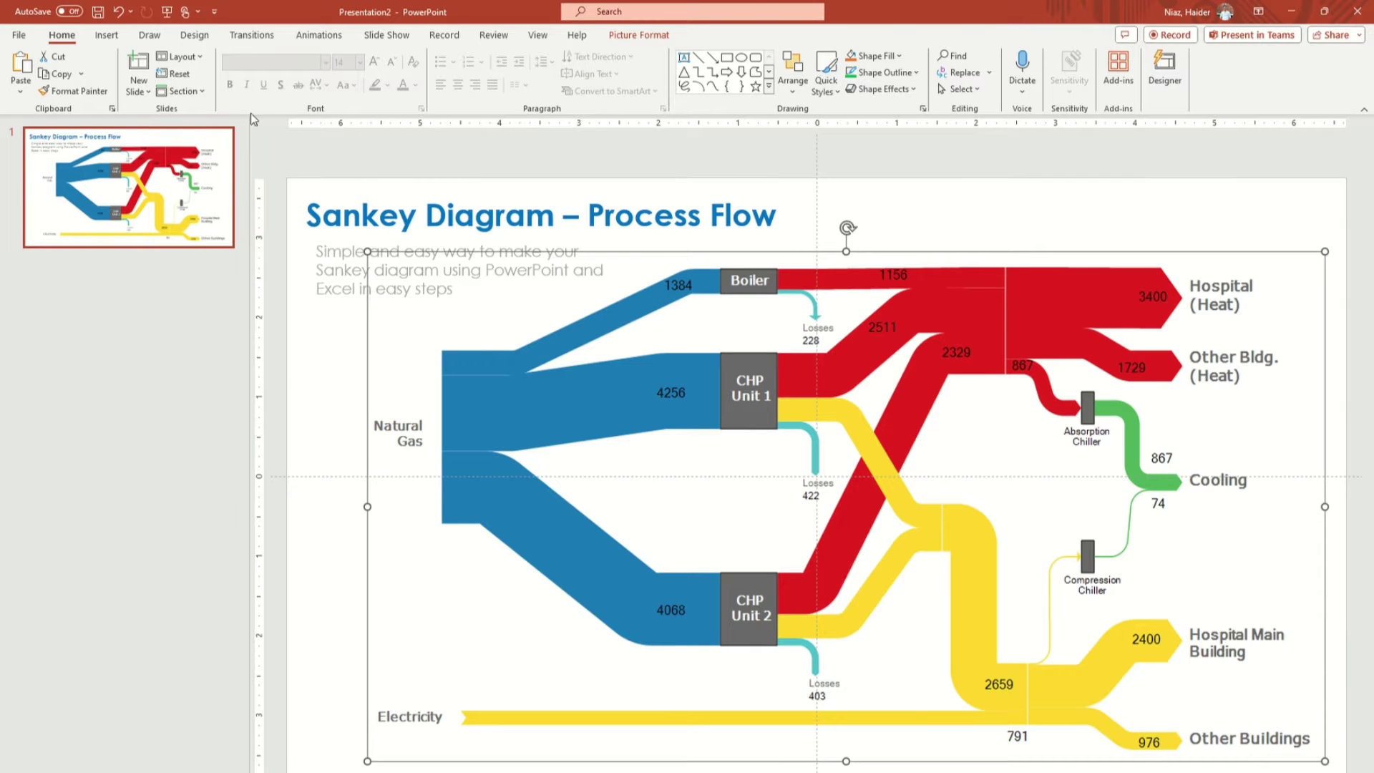
left_click(107, 35)
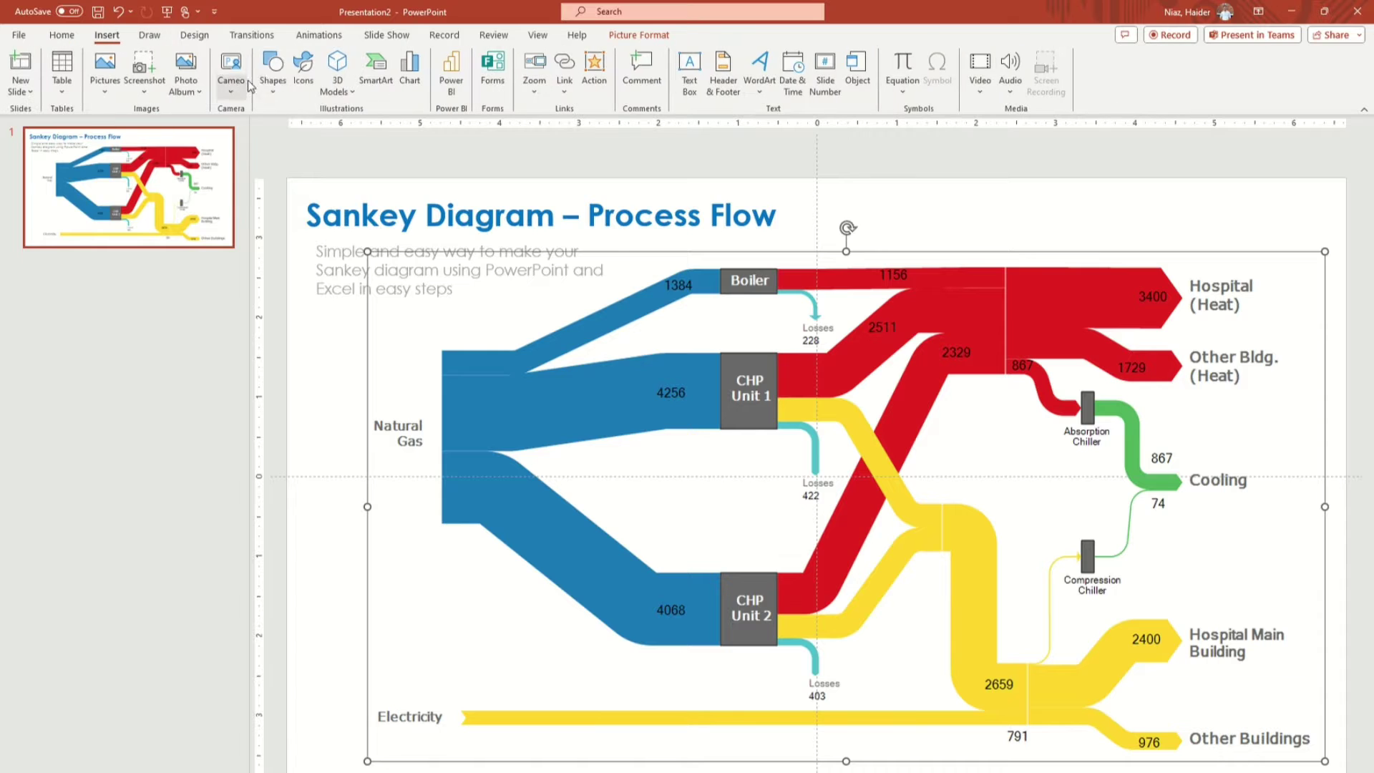
left_click(272, 70)
left_click(320, 132)
mouse_move(366, 347)
left_mouse_down()
mouse_move(414, 491)
mouse_move(442, 526)
mouse_move(428, 698)
left_mouse_up()
left_click_drag(404, 561, 410, 714)
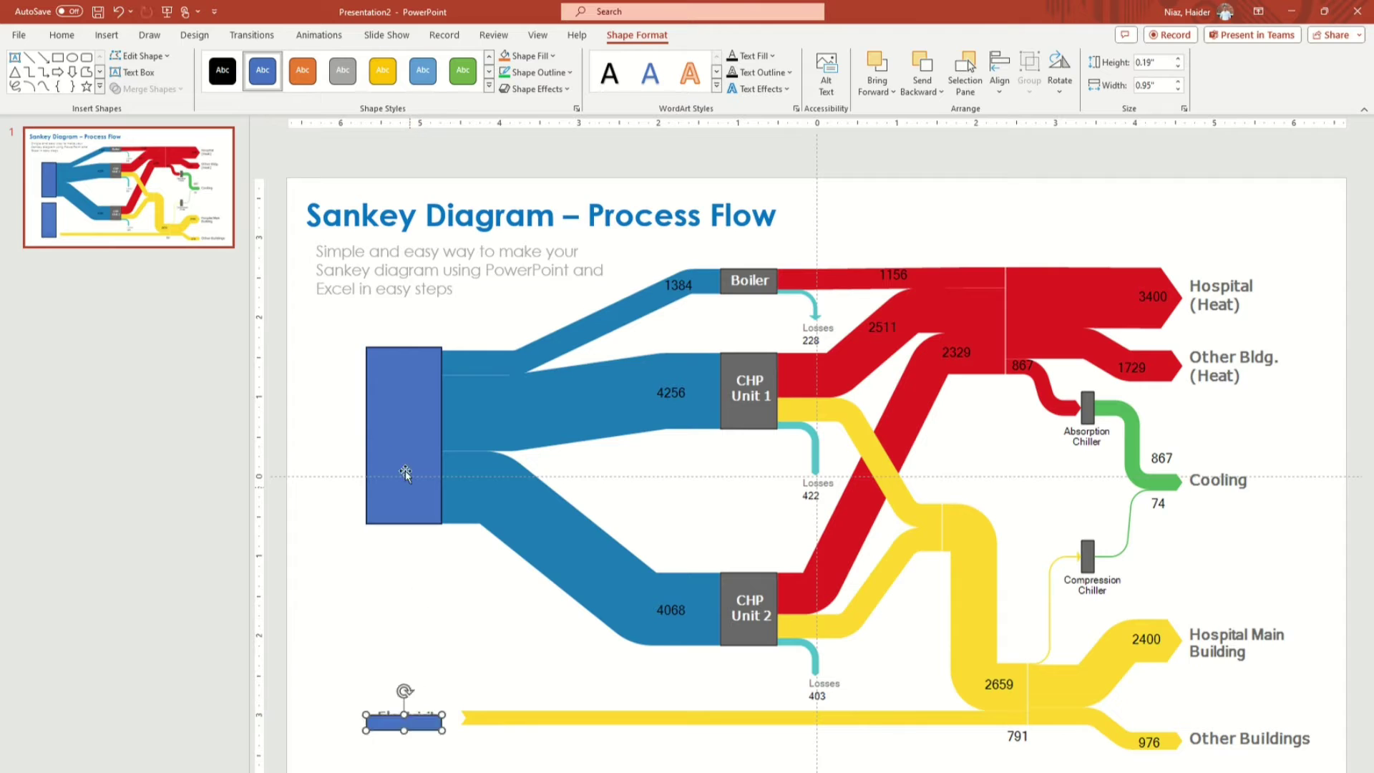
left_click(404, 459)
left_click_drag(403, 447, 720, 430)
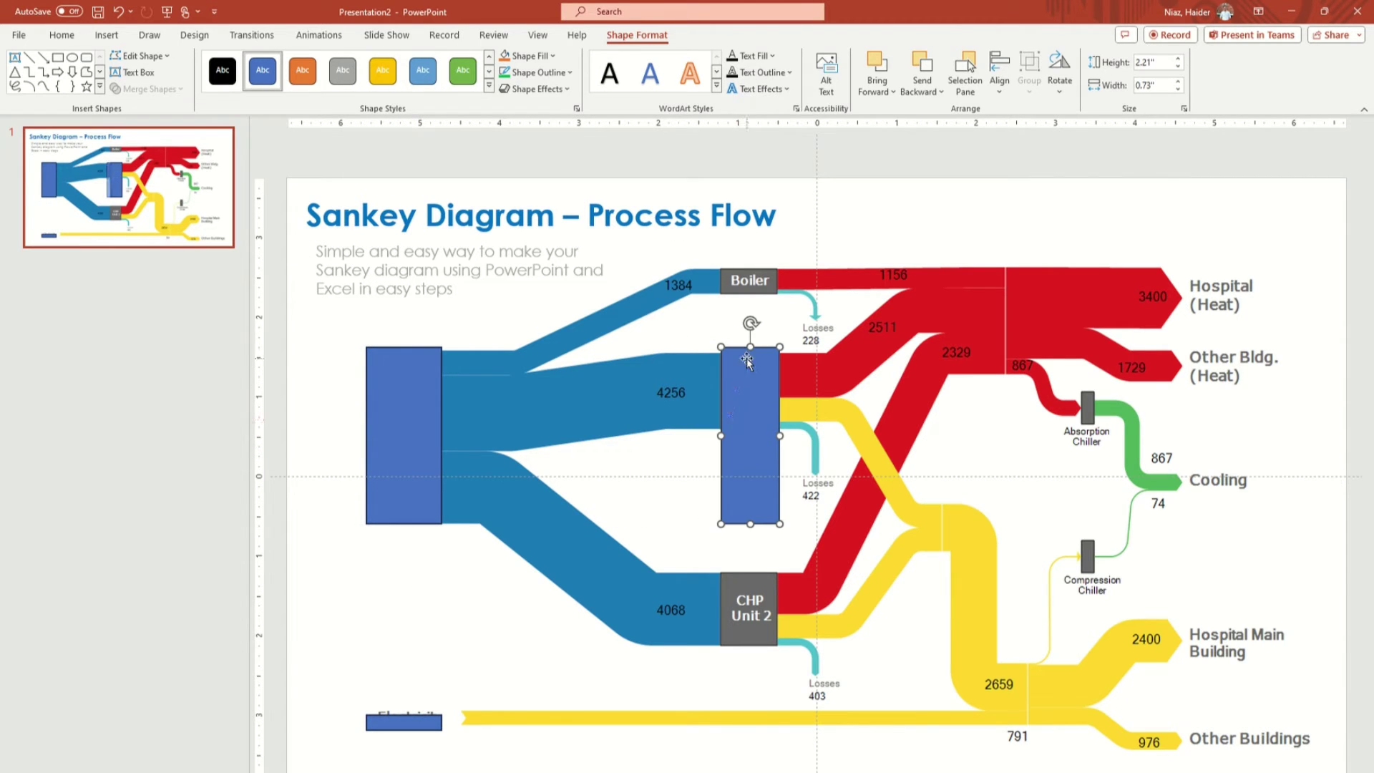
left_click_drag(751, 347, 751, 353)
mouse_move(751, 524)
left_mouse_down()
mouse_move(751, 427)
mouse_move(780, 390)
mouse_move(749, 319)
mouse_move(754, 293)
mouse_move(766, 336)
mouse_move(748, 646)
left_mouse_up()
key("ctrl+z")
- Copy boxes onto the losses nodes, Hospital (Heat), Other Buildings and the upright Absorption Chiller
left_click(765, 283)
left_click_drag(765, 283, 834, 684)
left_click(793, 329)
left_click_drag(793, 329, 1237, 639)
left_click_drag(1233, 635, 1240, 750)
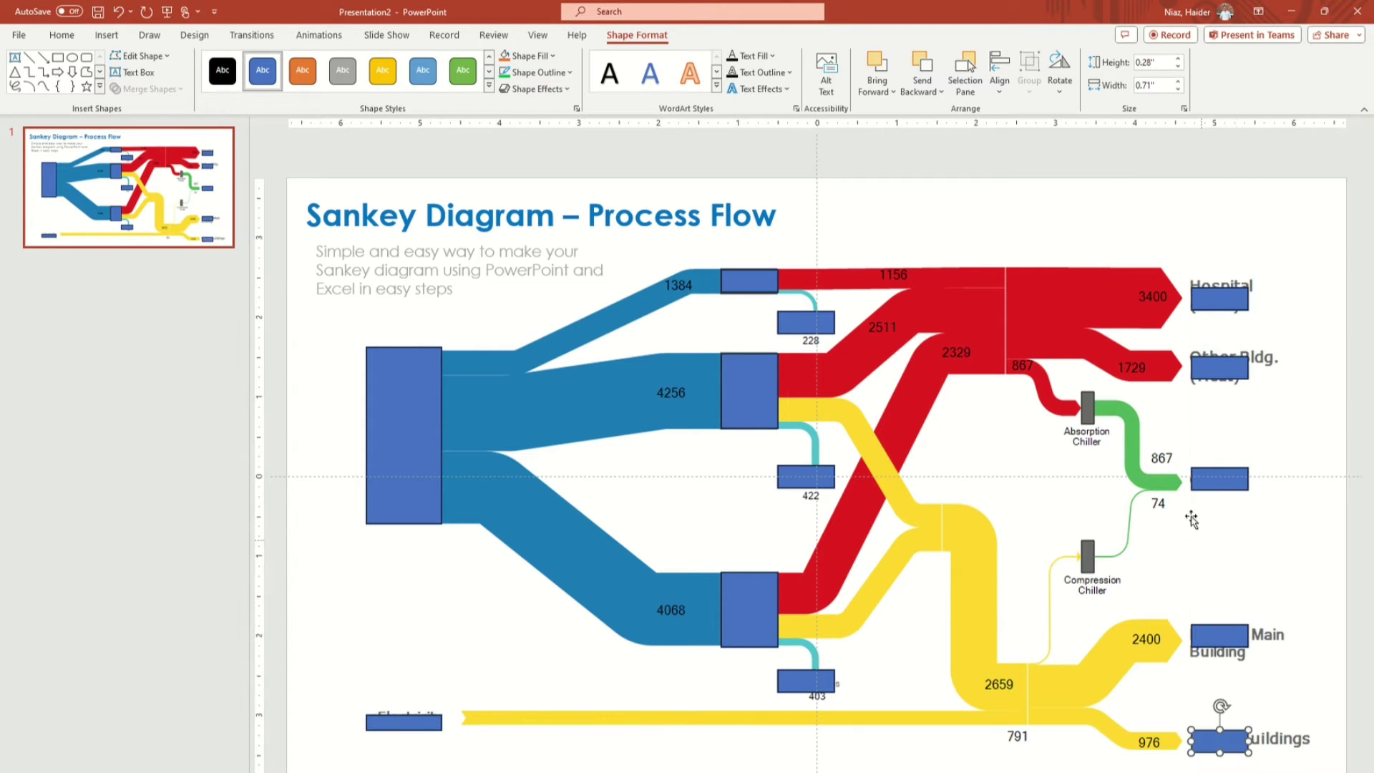
left_click_drag(1220, 478, 1086, 496)
mouse_move(1079, 443)
left_mouse_down()
mouse_move(1064, 477)
mouse_move(1045, 478)
mouse_move(1093, 420)
left_mouse_up()
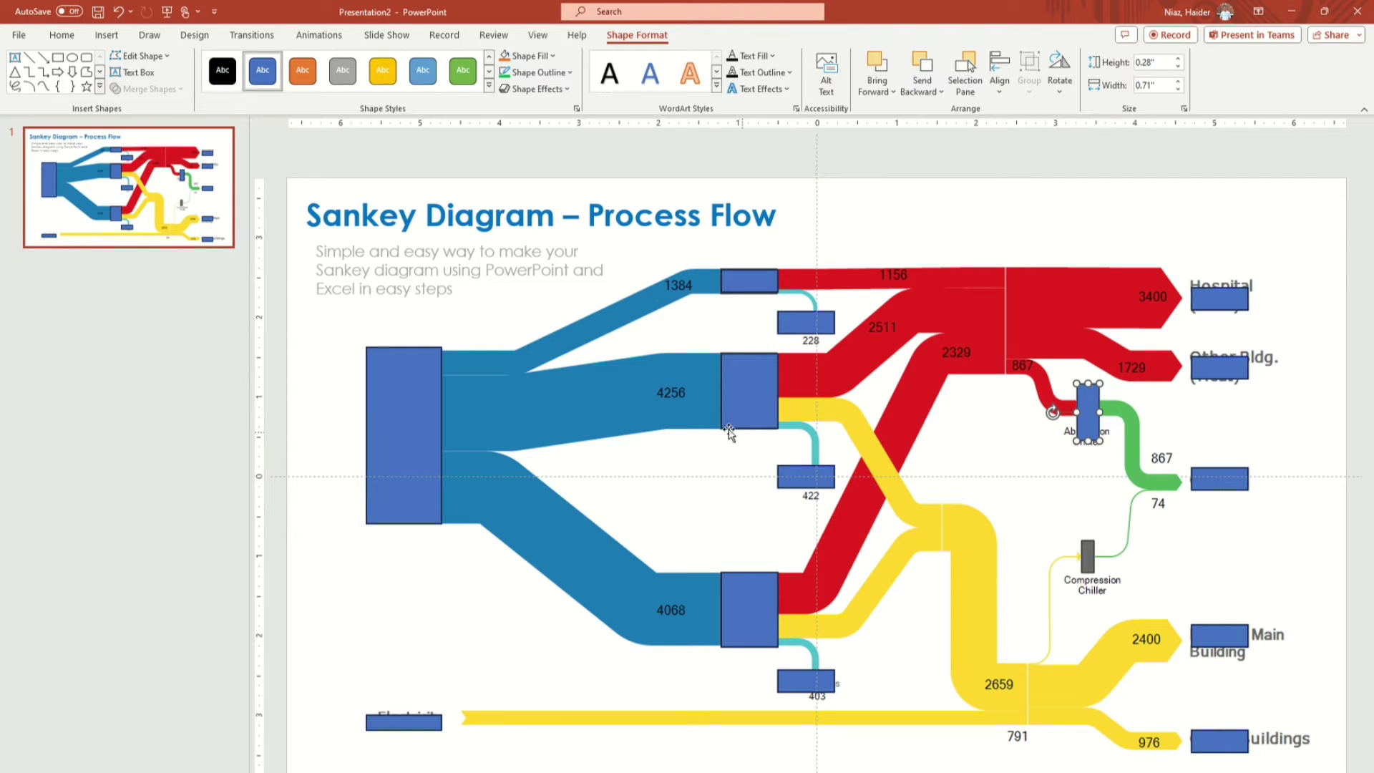
- Realign the CHP Unit 1 box and copy the chiller box onto Compression Chiller
left_click_drag(788, 399, 741, 401)
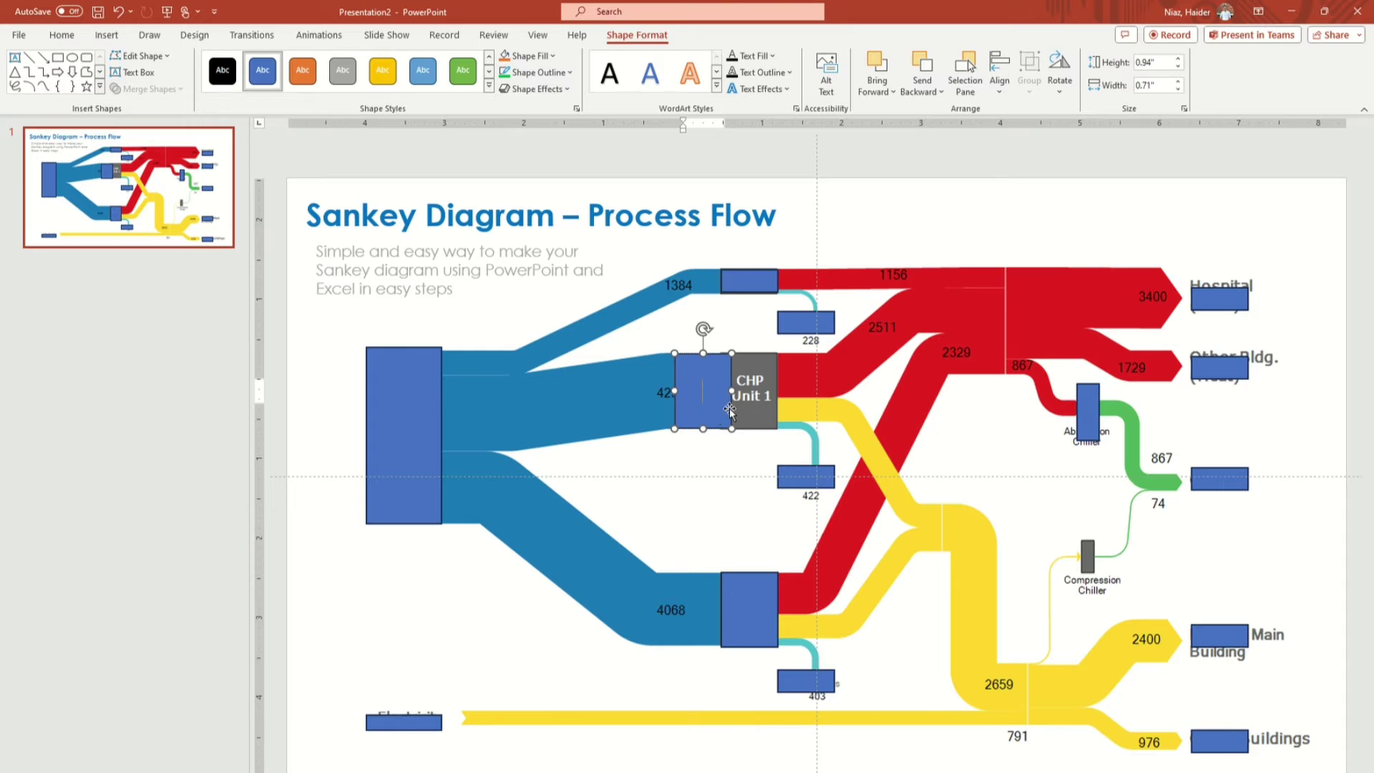
left_click(715, 481)
left_click(710, 411)
left_click_drag(710, 411, 757, 411)
left_click(1094, 408)
left_click_drag(1090, 413, 1077, 563)
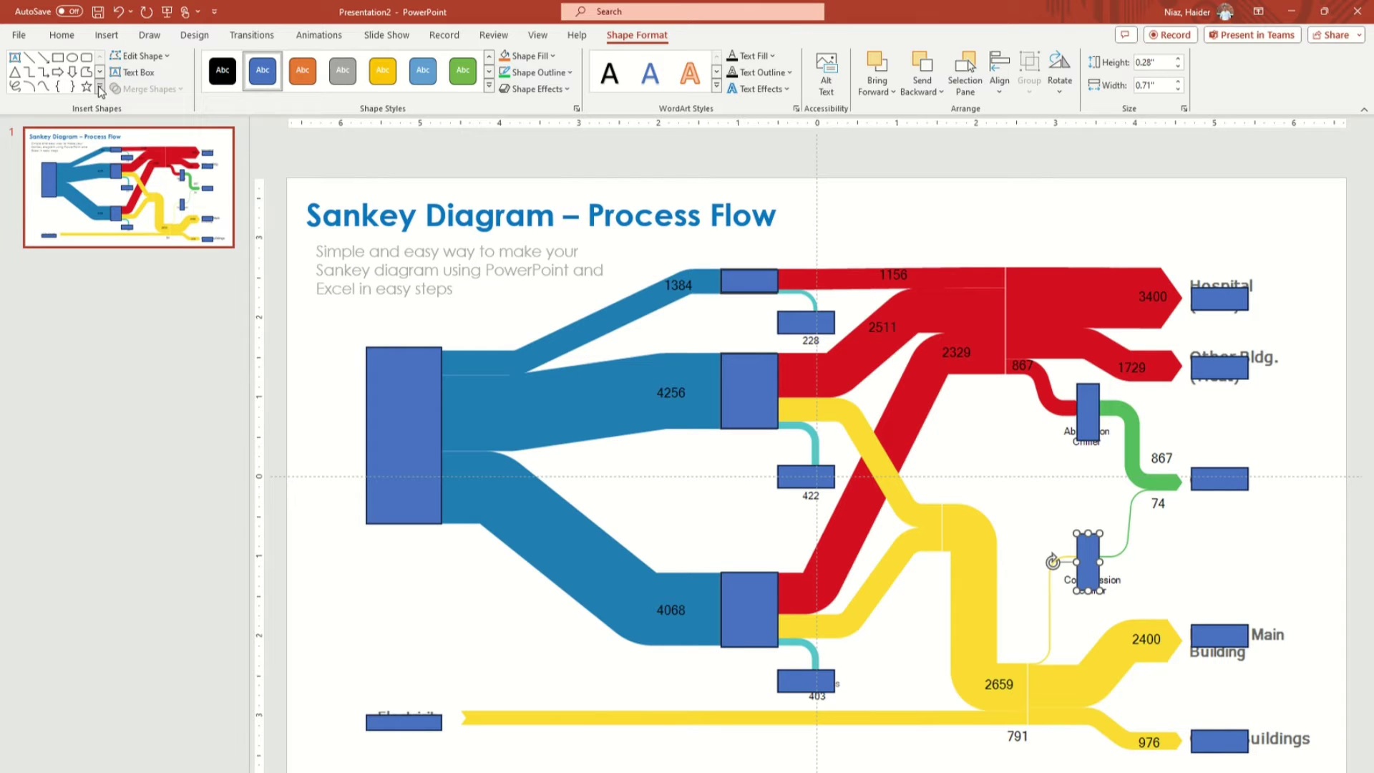
left_click(107, 34)
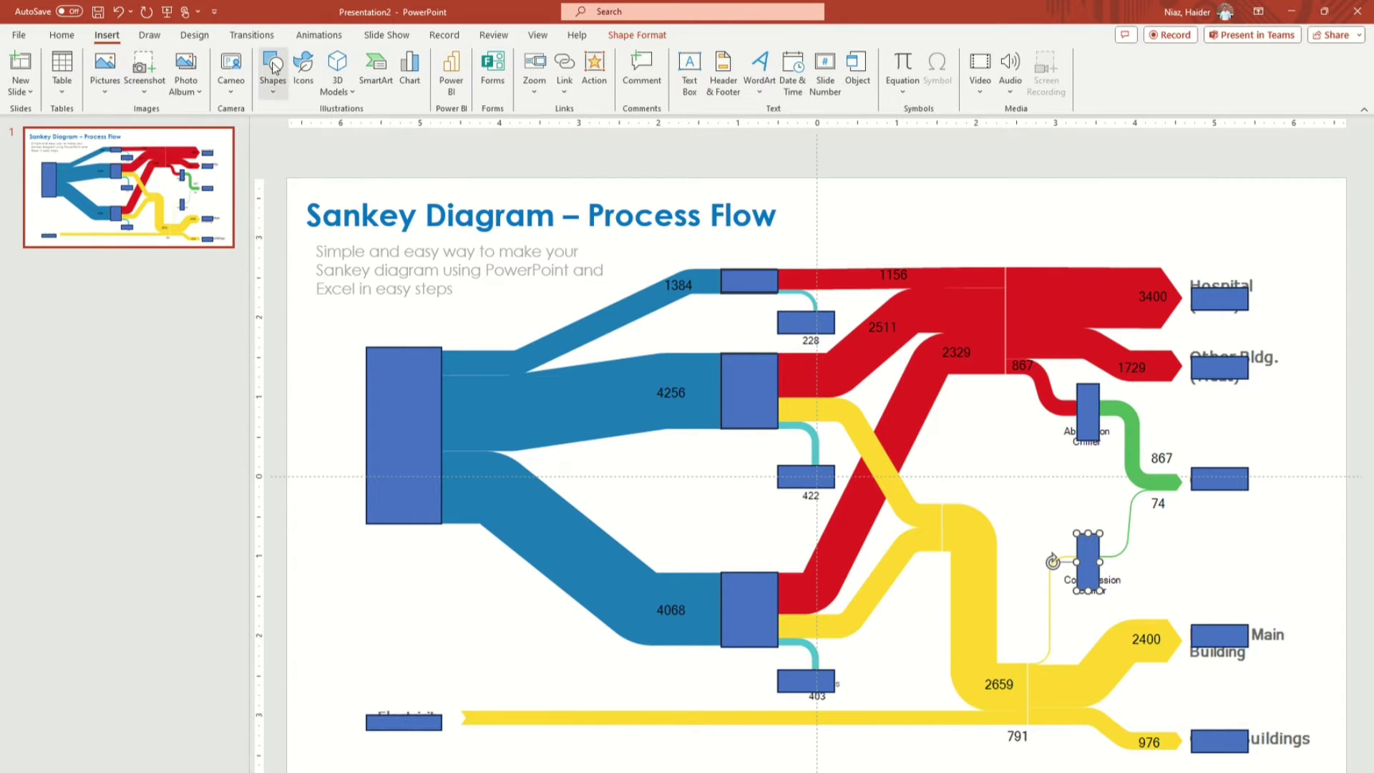
- Trace freeform lines along the upper, middle and lower blue bands from Natural Gas to the CHP units
left_click(273, 68)
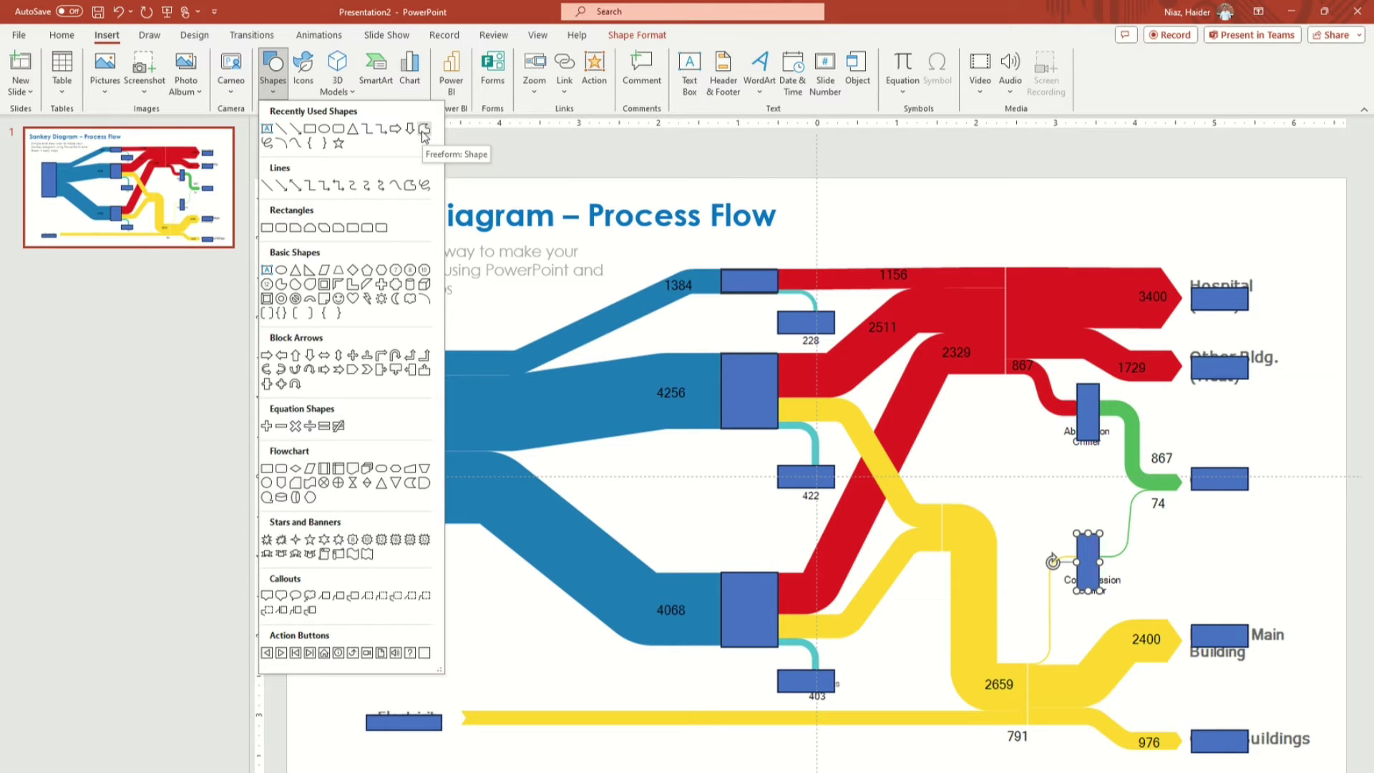
left_click(424, 129)
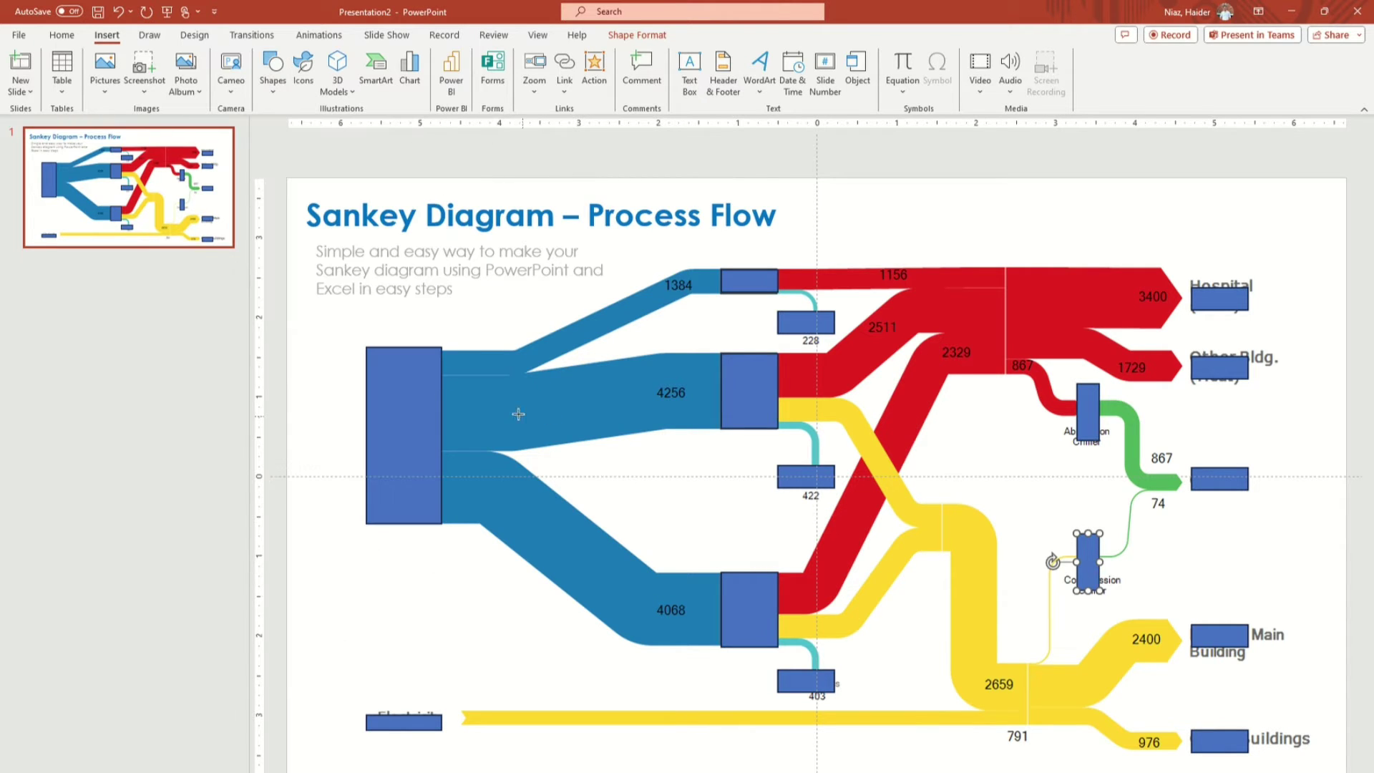
left_click(442, 362)
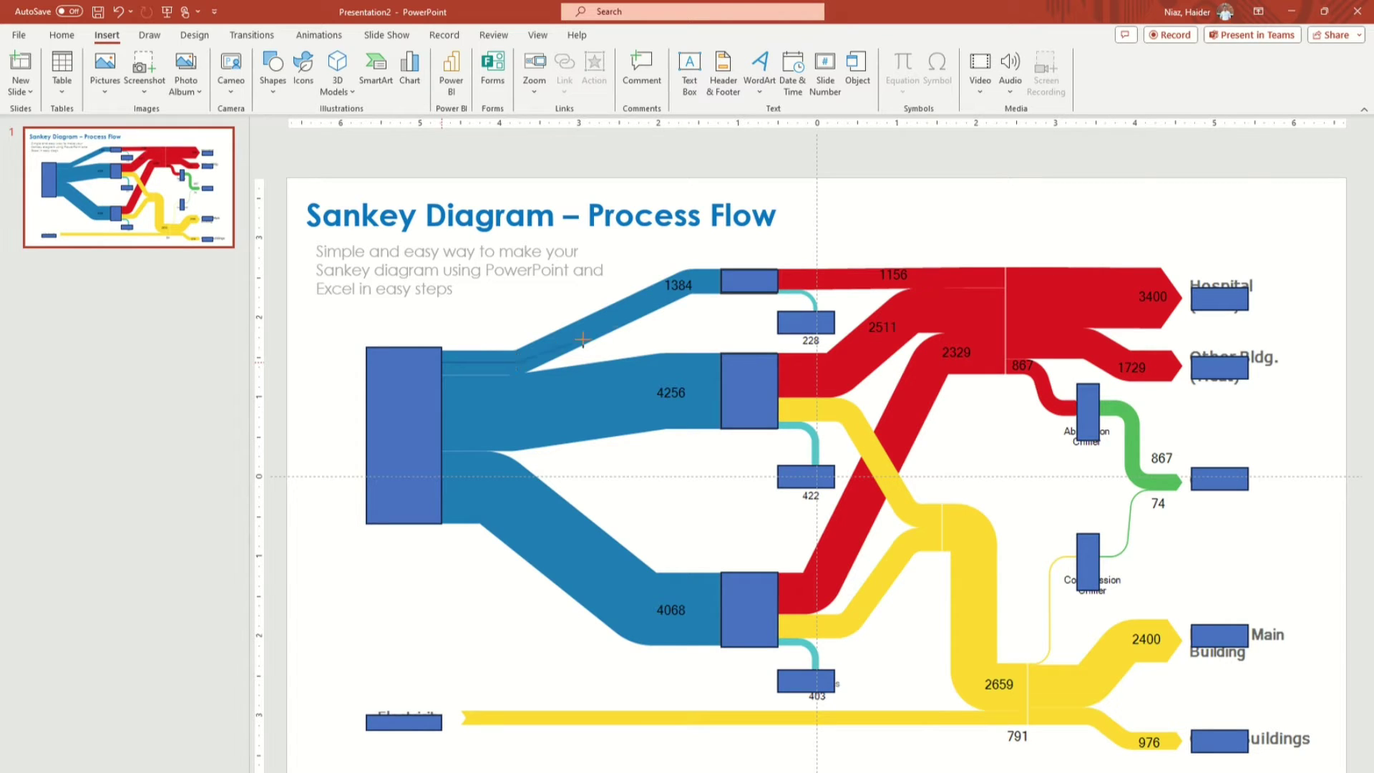
left_click(720, 280)
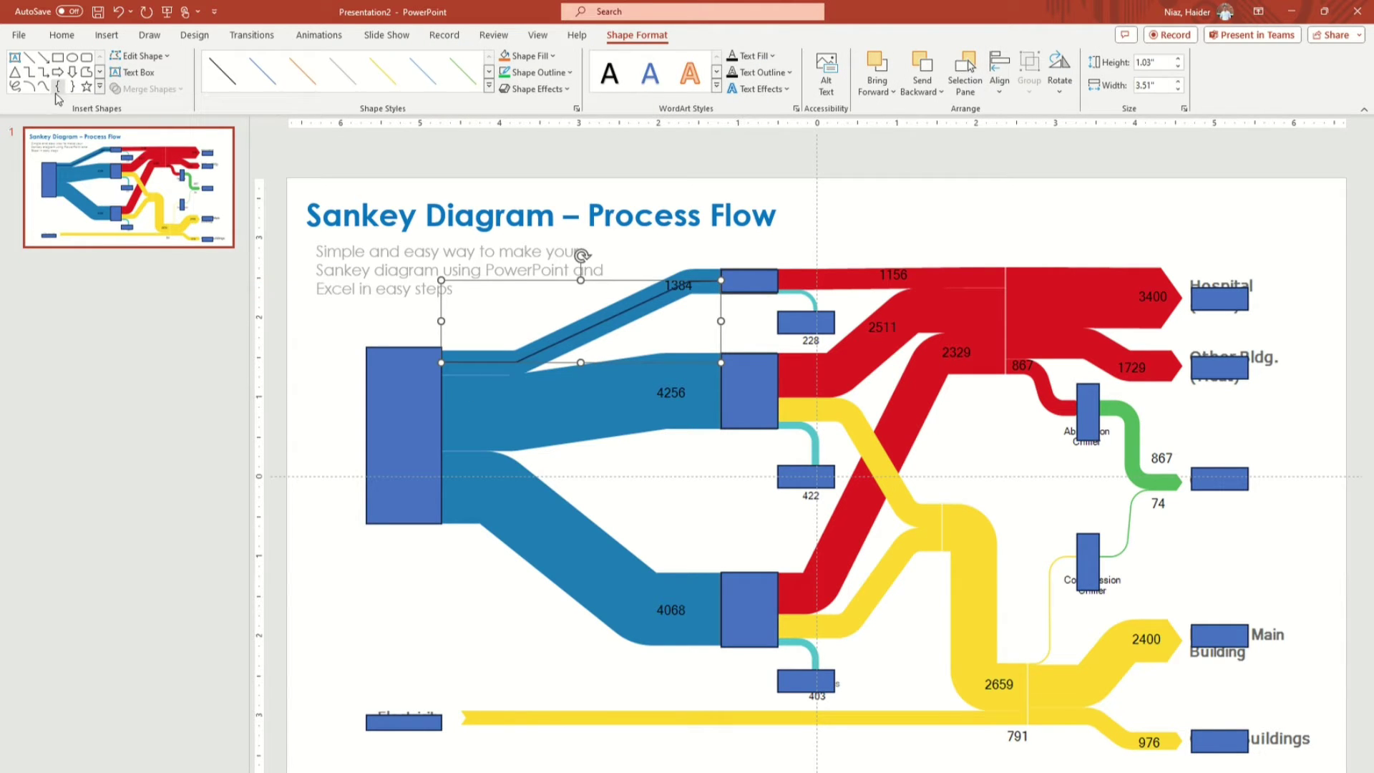
left_click(86, 73)
left_click(443, 414)
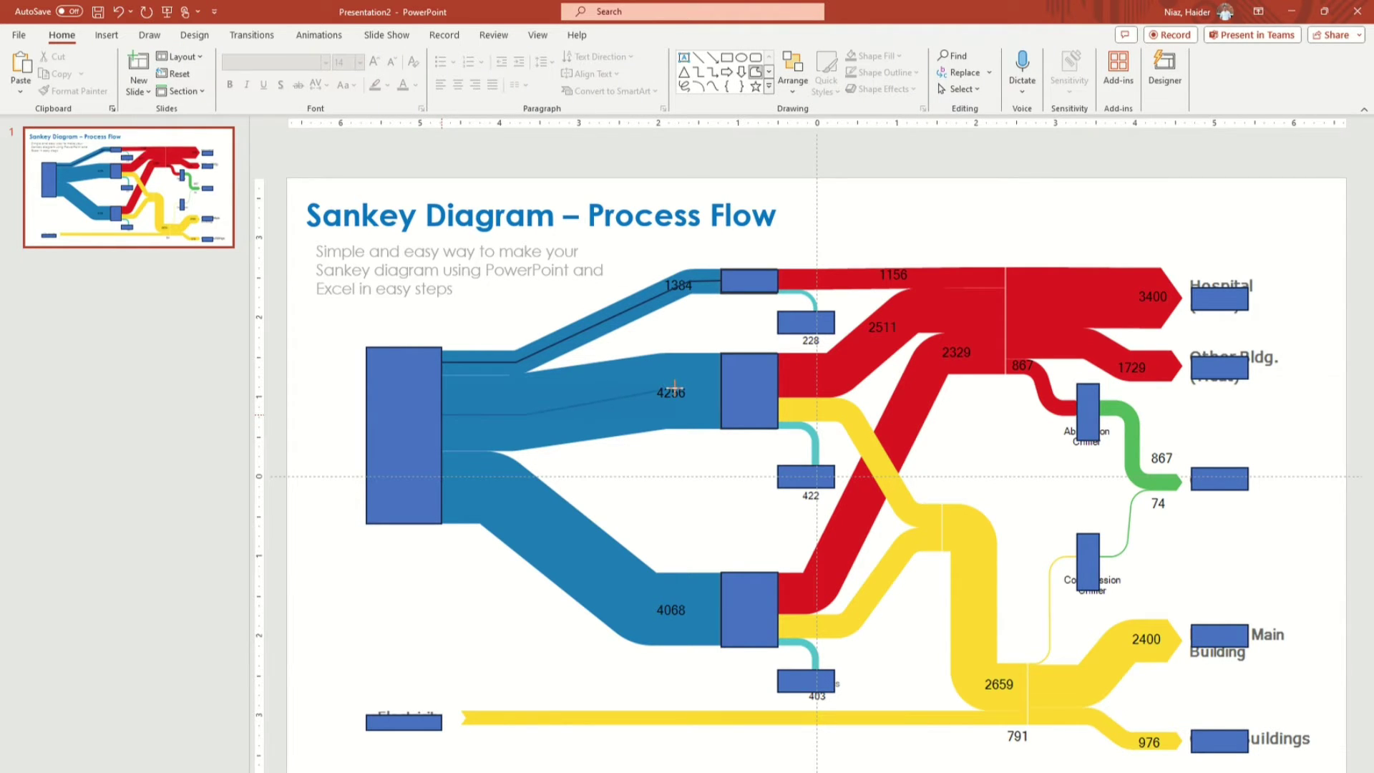
double_click(721, 391)
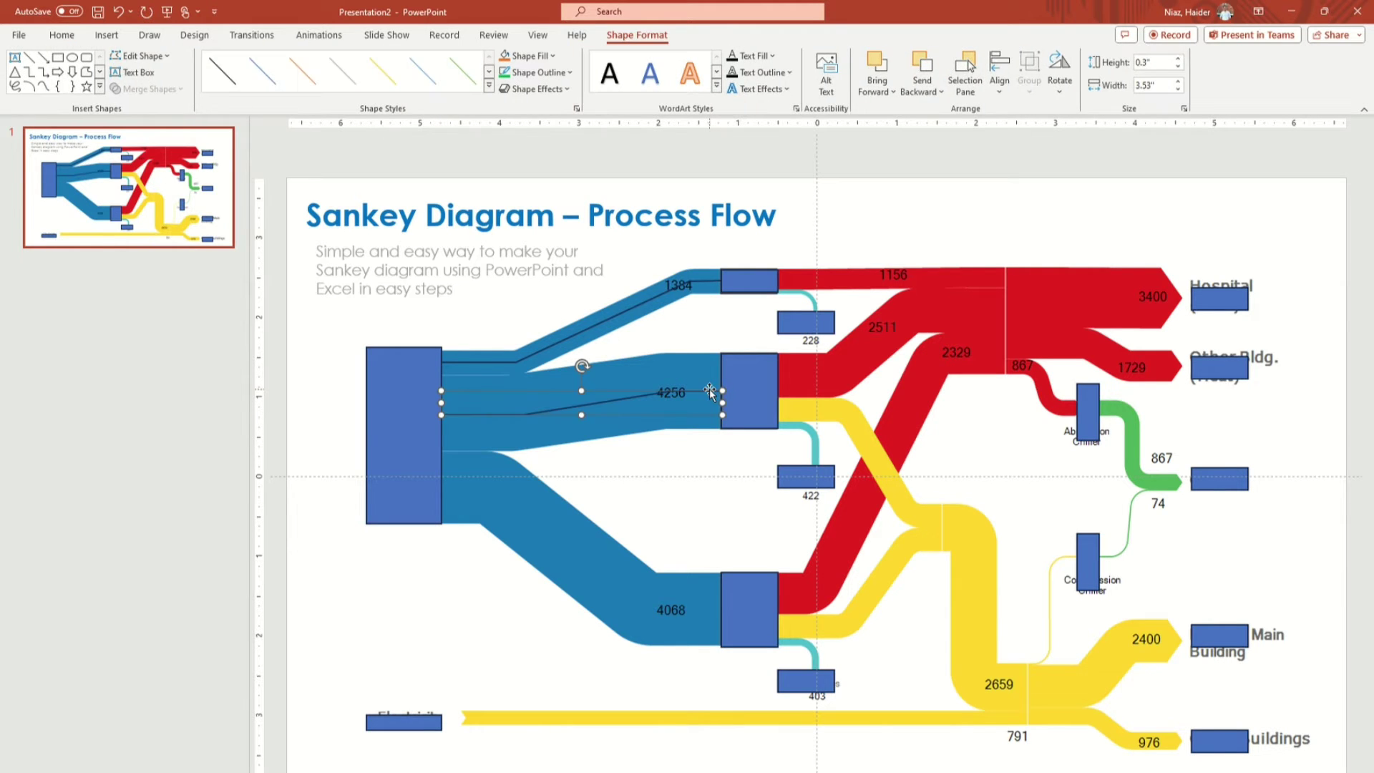
left_click(87, 73)
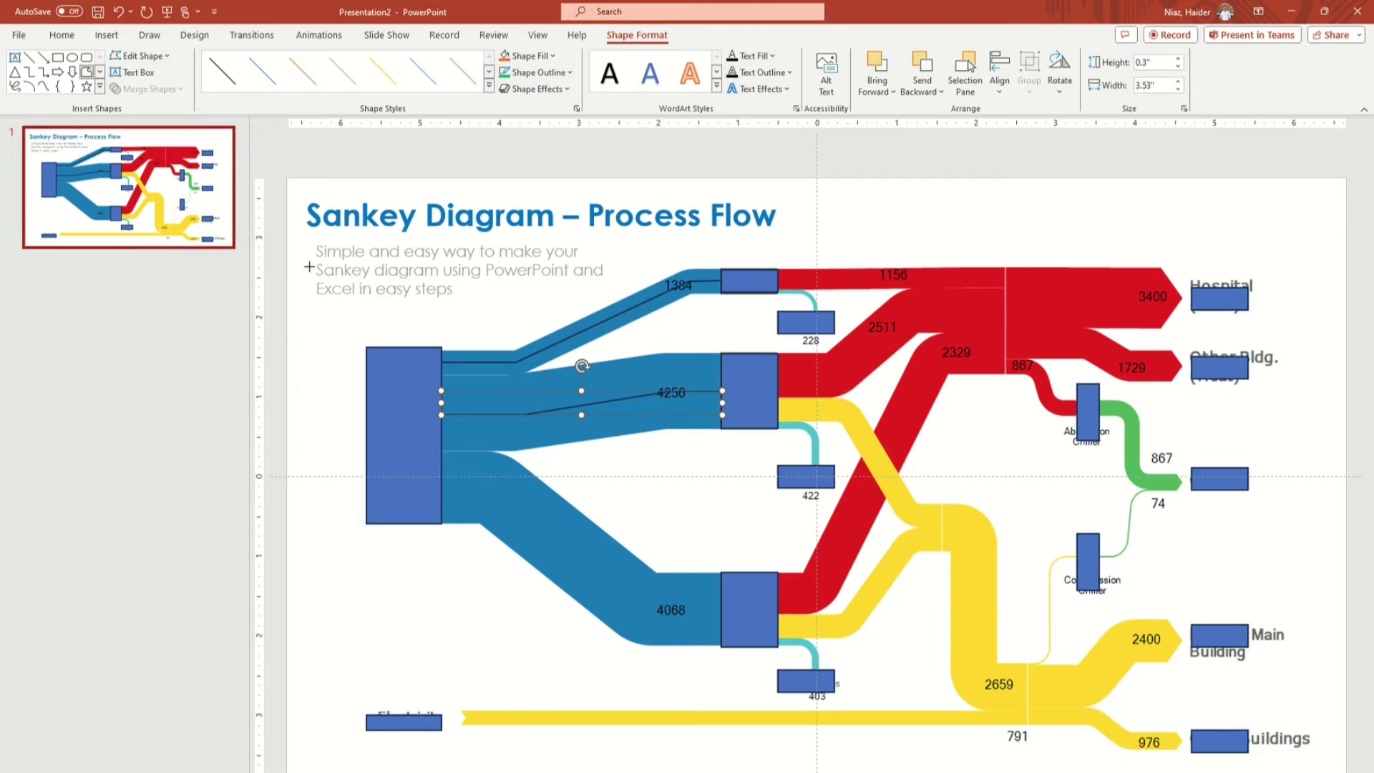
left_click(441, 488)
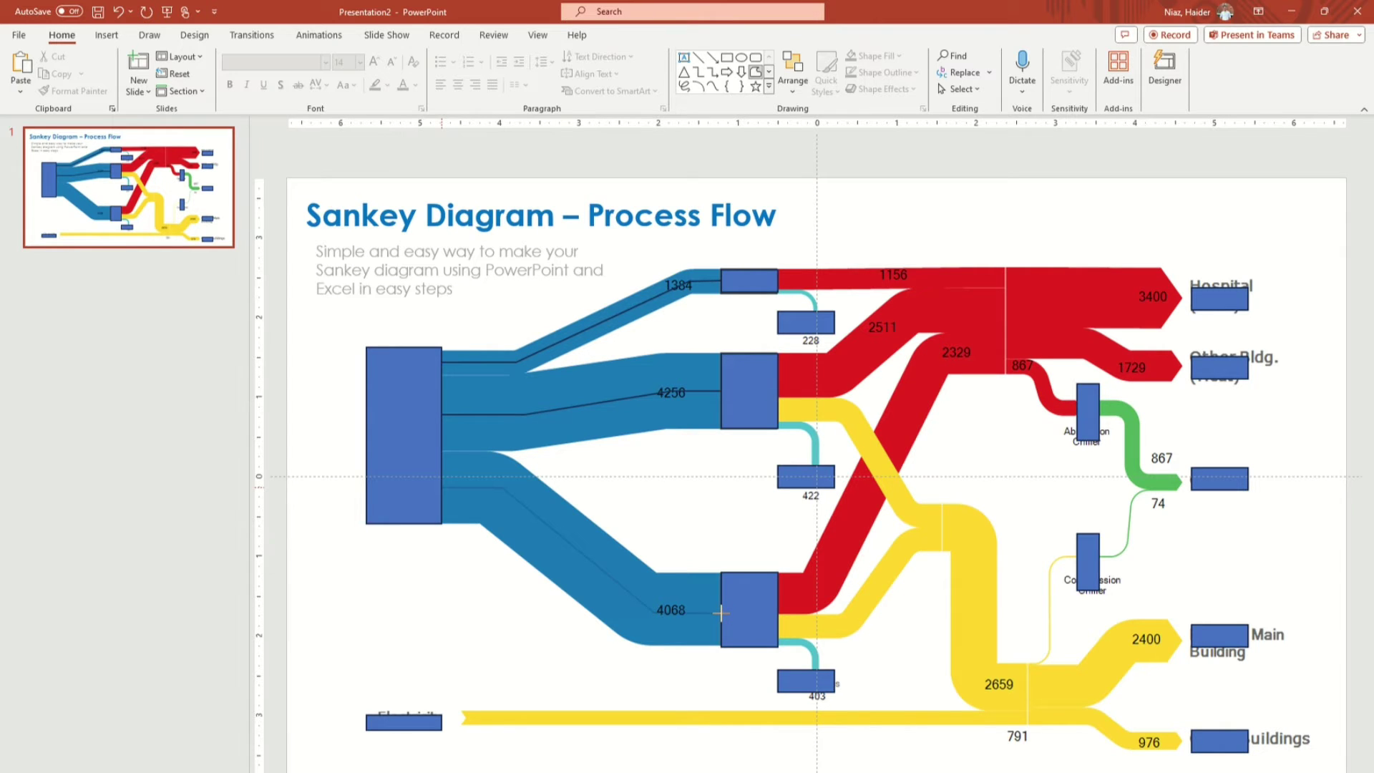
double_click(1141, 282)
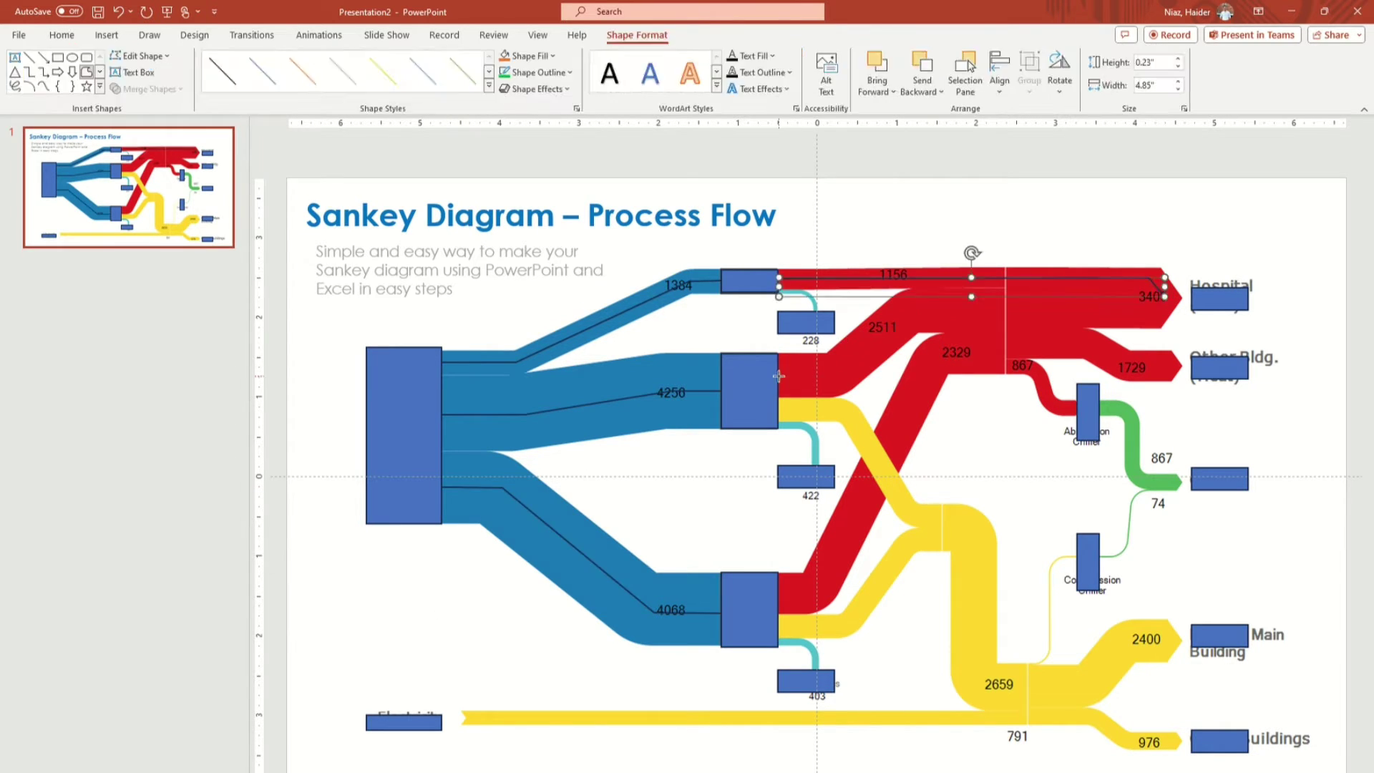
- Trace the red band lines, including the one to 2400 and 976, and curve a segment
left_click(807, 598)
left_click(938, 351)
left_click(1159, 367)
left_click(1017, 362)
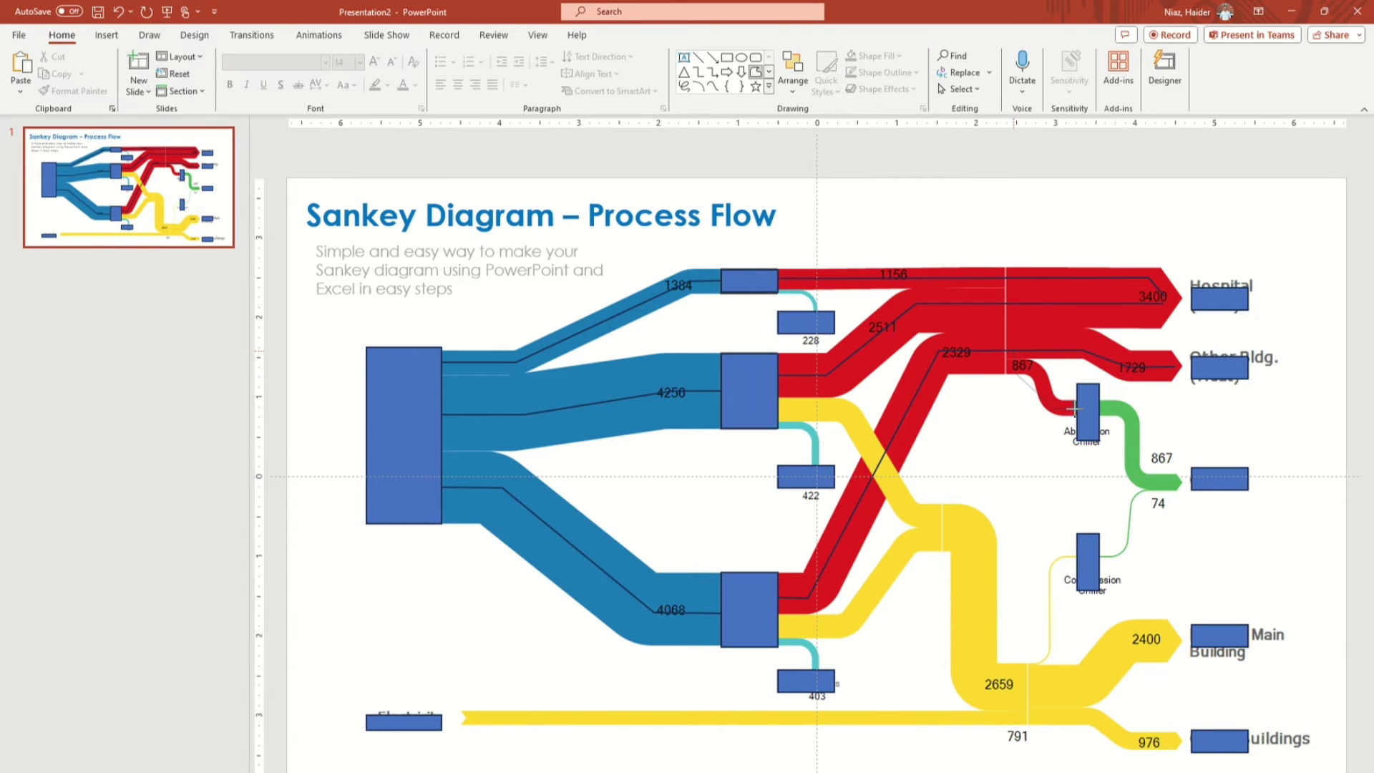
double_click(1077, 412)
left_click(916, 515)
left_click(973, 680)
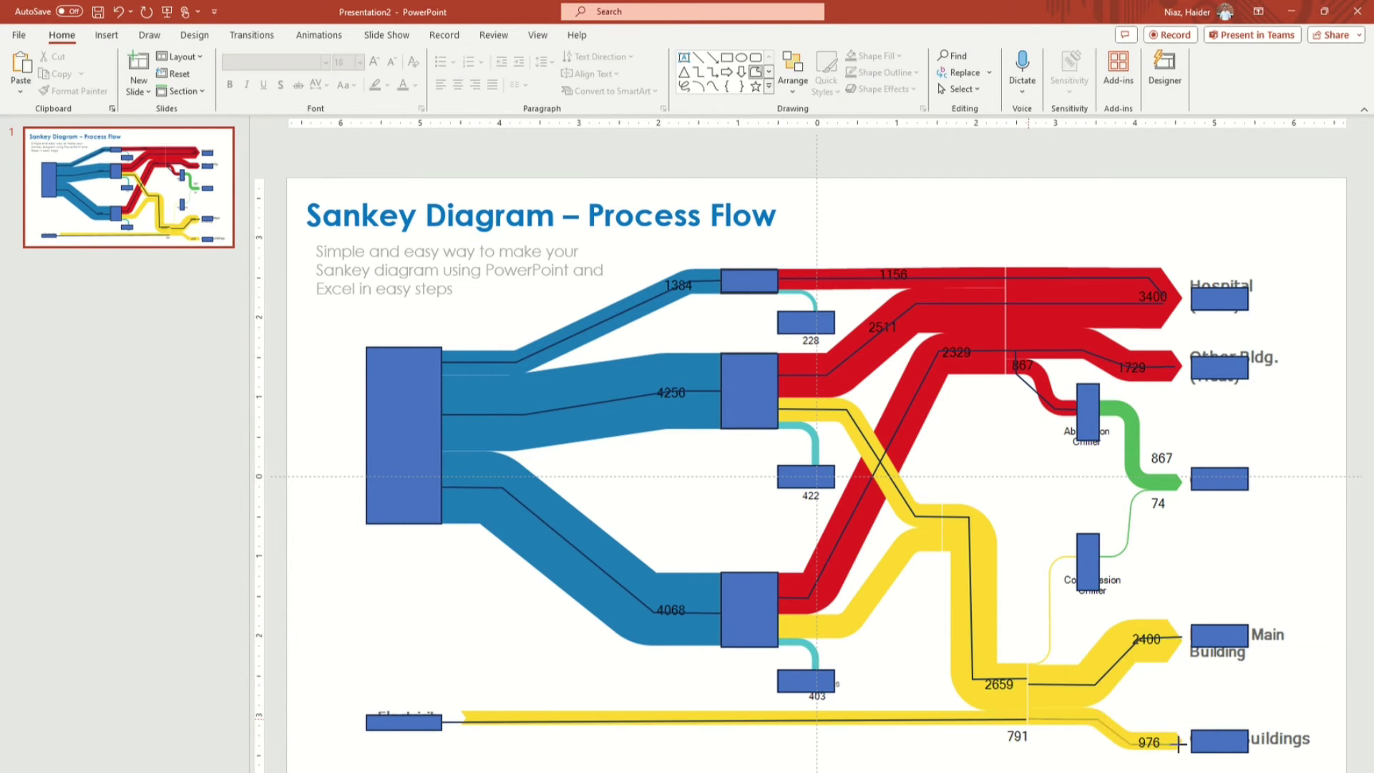
double_click(1178, 743)
right_click(1003, 348)
left_click(995, 465)
- Trace the cooling line to the Compression Chiller and a line into the yellow band
left_click(1135, 494)
left_click(1135, 555)
left_click(1033, 555)
double_click(1032, 662)
left_click(778, 627)
left_click(844, 627)
left_click(916, 539)
double_click(942, 539)
- Trace the teal loss lines to the 228, 422 and 403 boxes
left_click(107, 35)
left_click(778, 286)
left_click(809, 287)
double_click(811, 310)
left_click(778, 424)
double_click(811, 466)
left_click(778, 642)
double_click(815, 669)
left_click(962, 259)
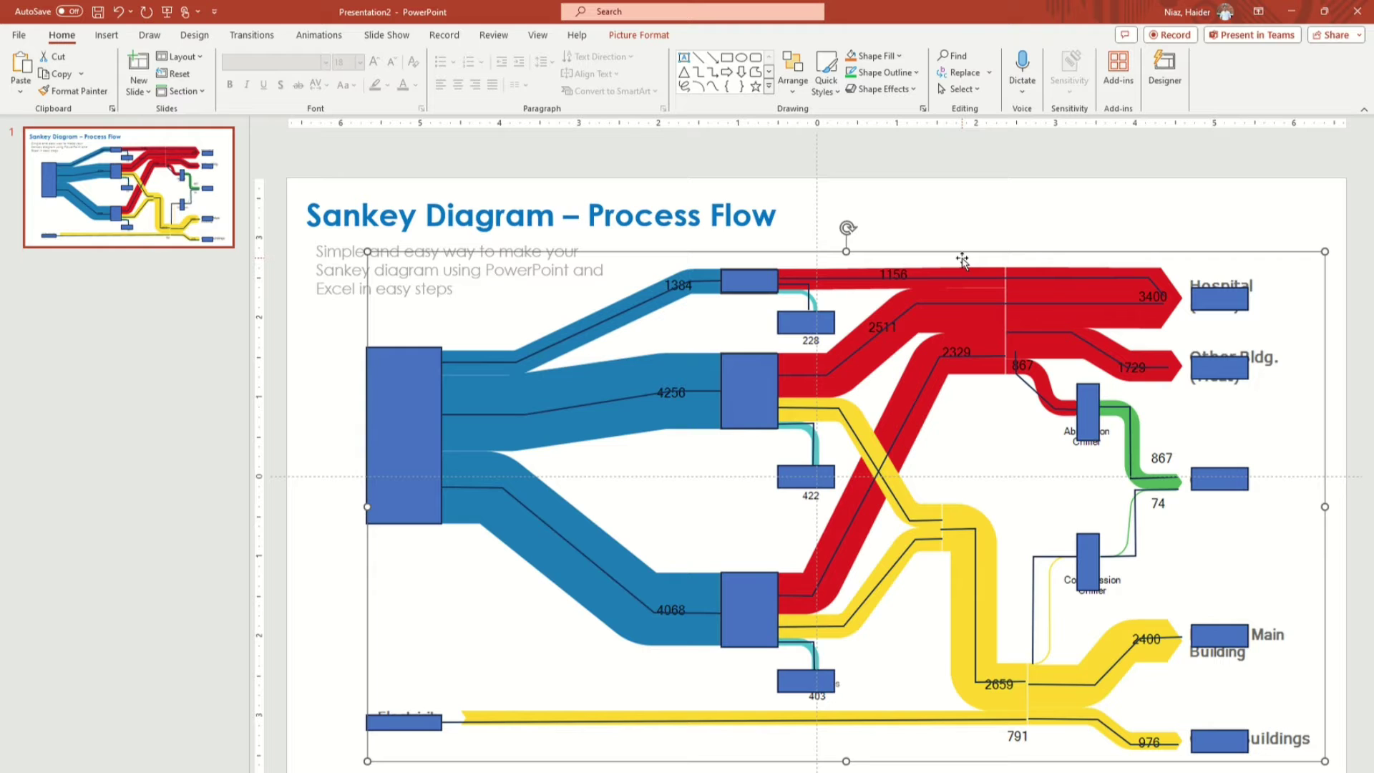
- Temporarily delete the Sankey picture to check the line skeleton, then restore it
key("Delete")
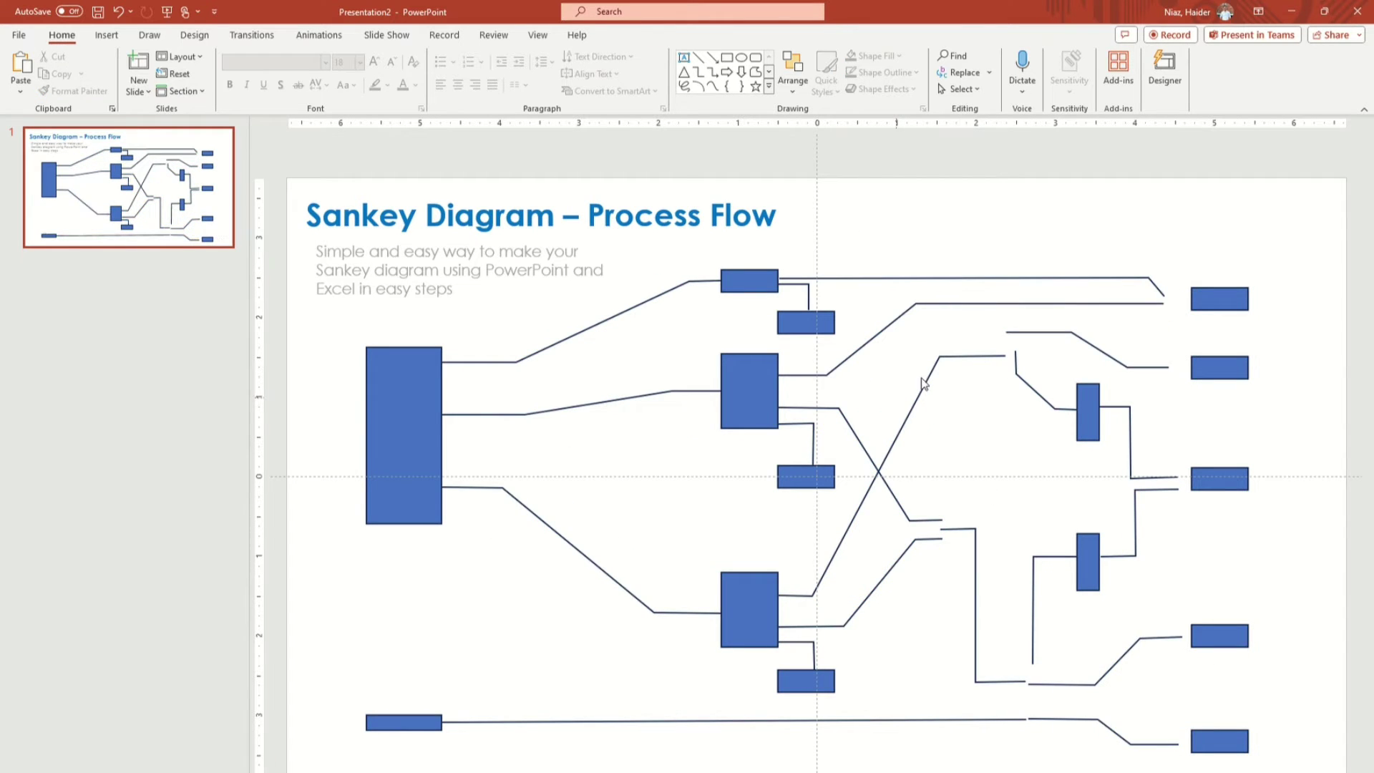
key("ctrl+z")
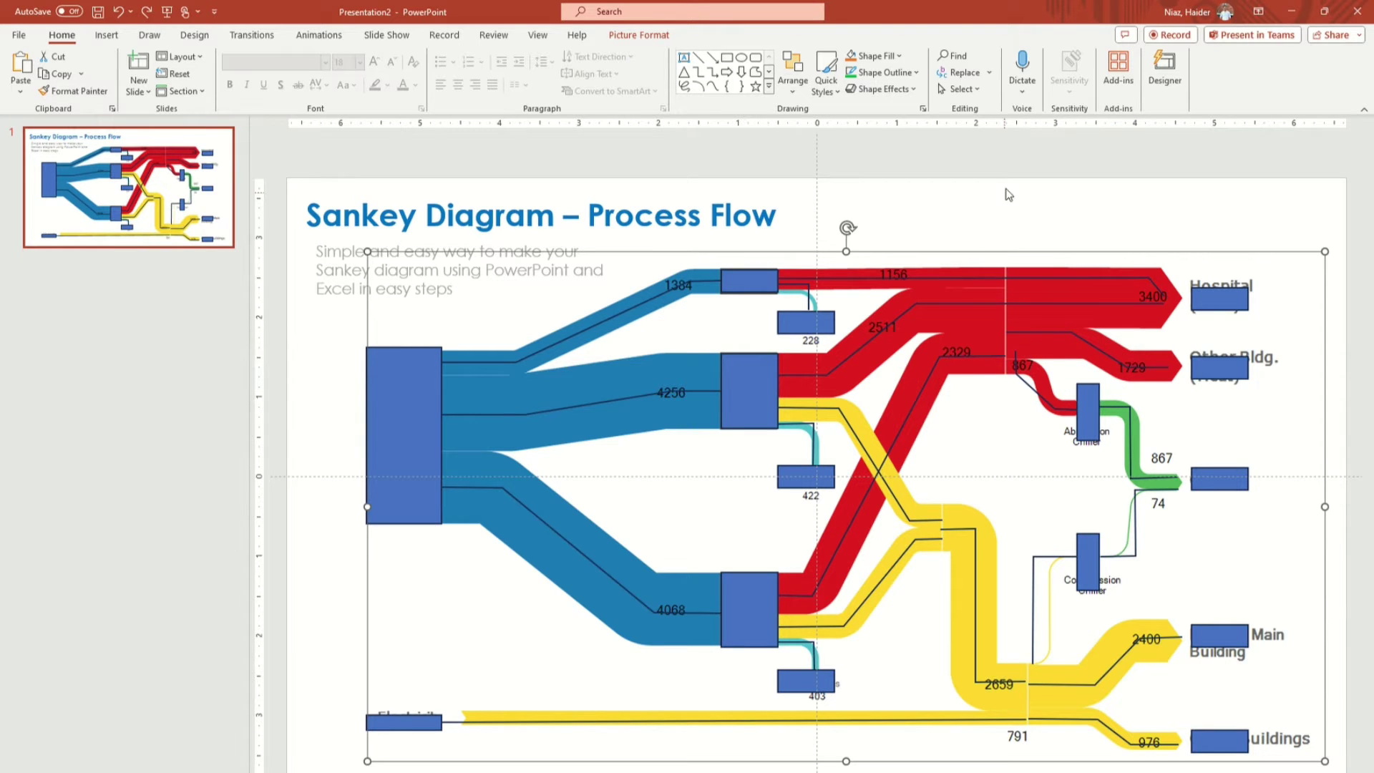
left_click_drag(1010, 163, 1005, 428)
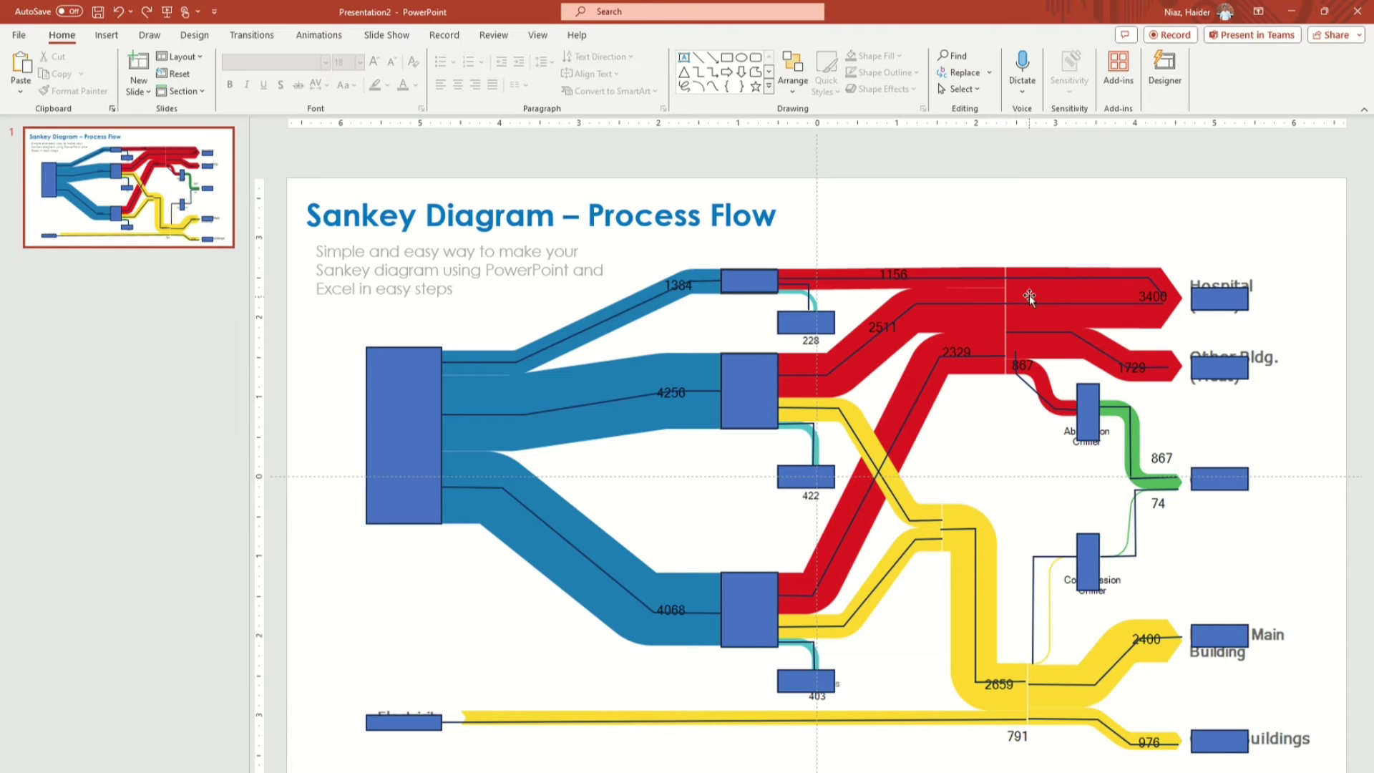
left_click(1105, 264)
key("Delete")
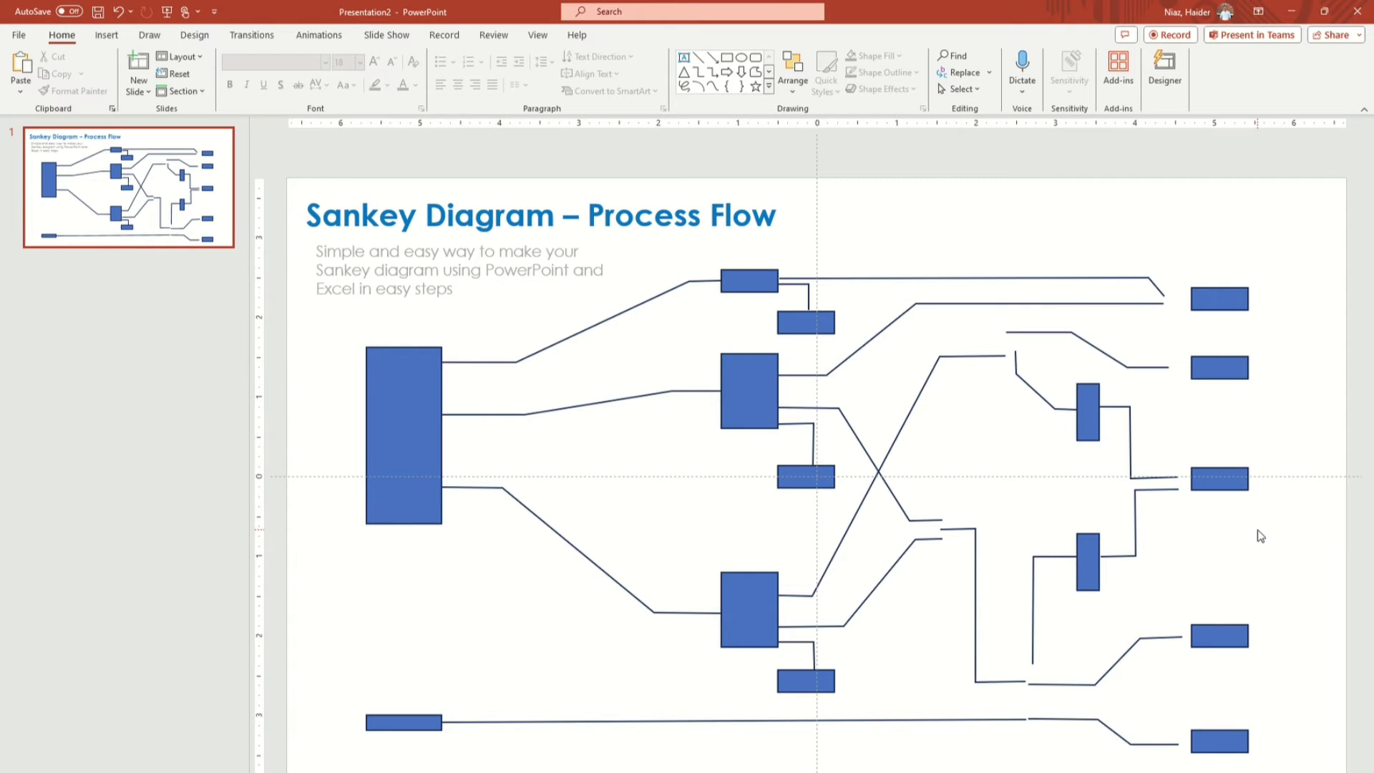
key("ctrl+z")
- Send the Sankey picture behind the boxes and lines, then return to the Excel workbook
right_click(883, 321)
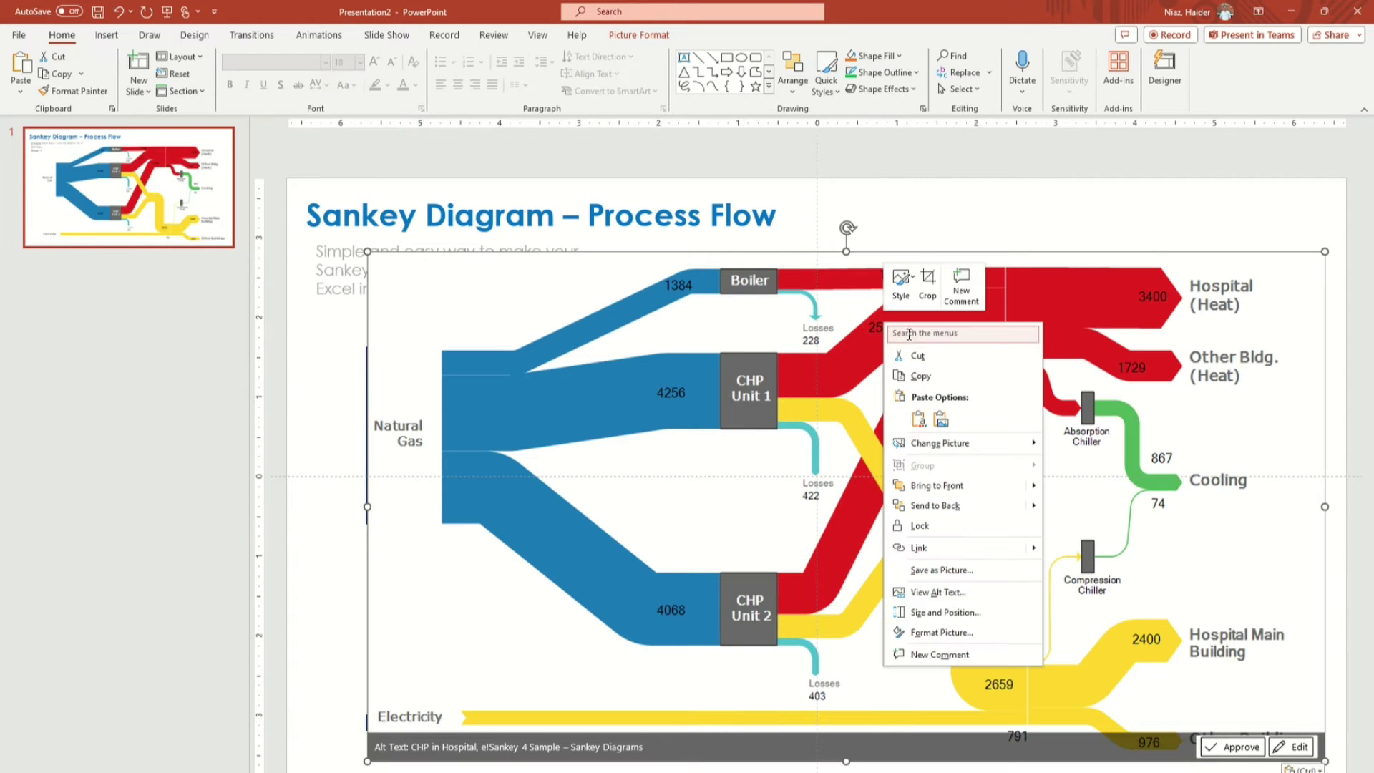
left_click(981, 512)
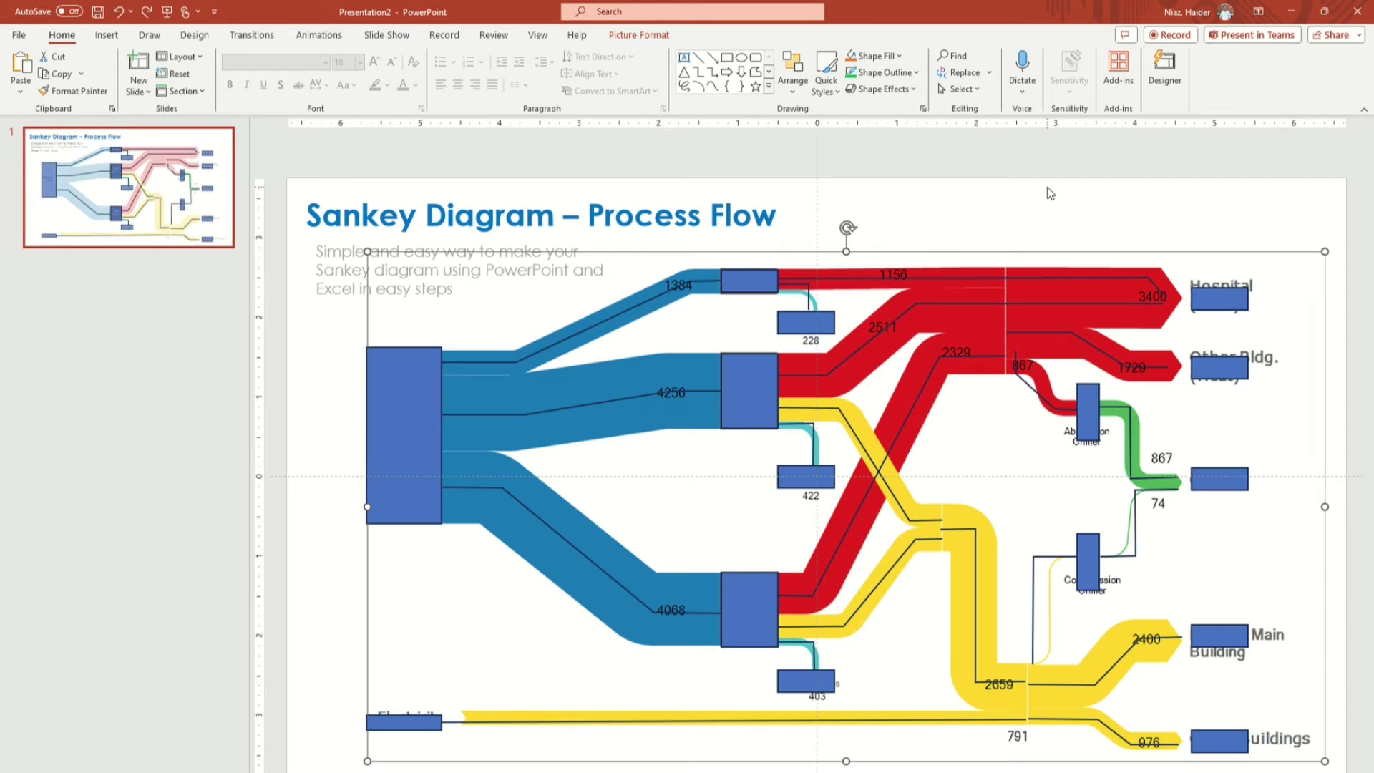
left_click(1144, 229)
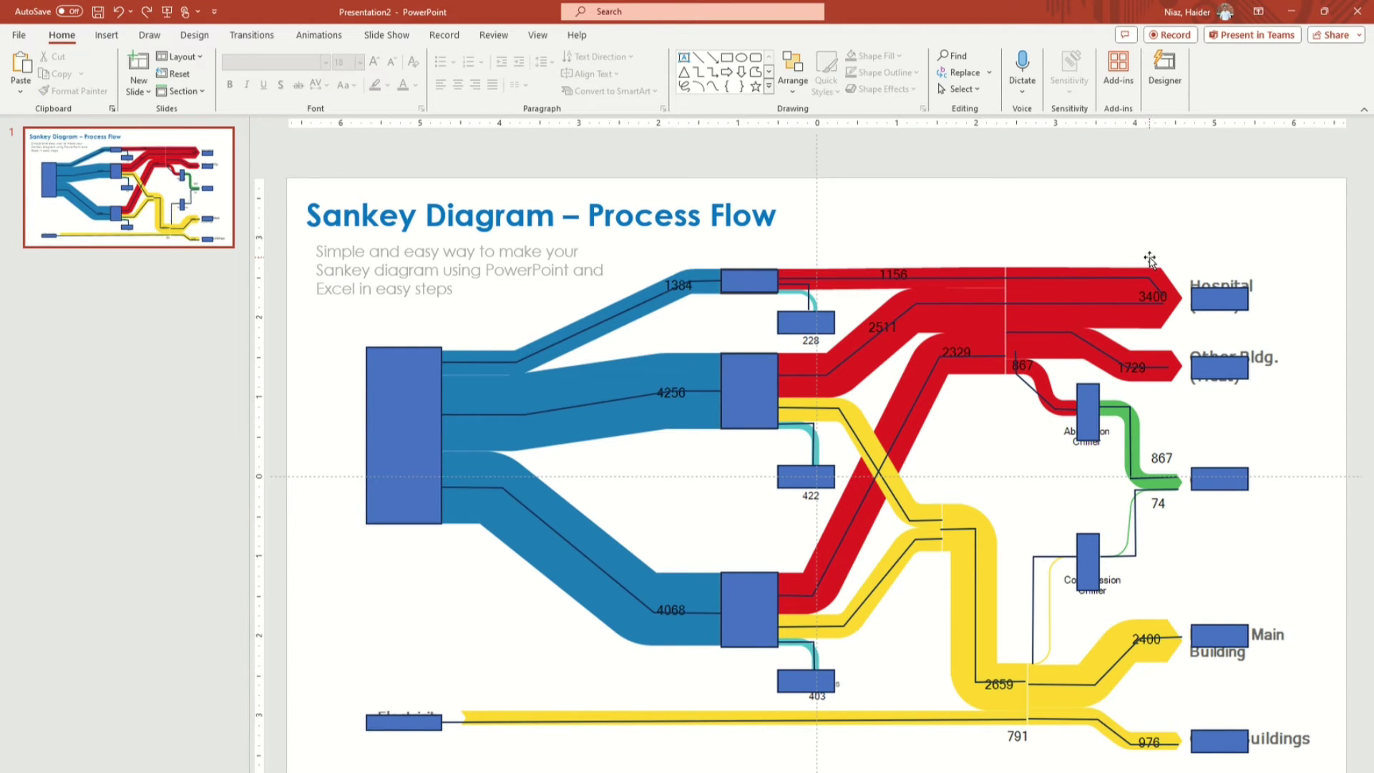
key("alt+Tab")
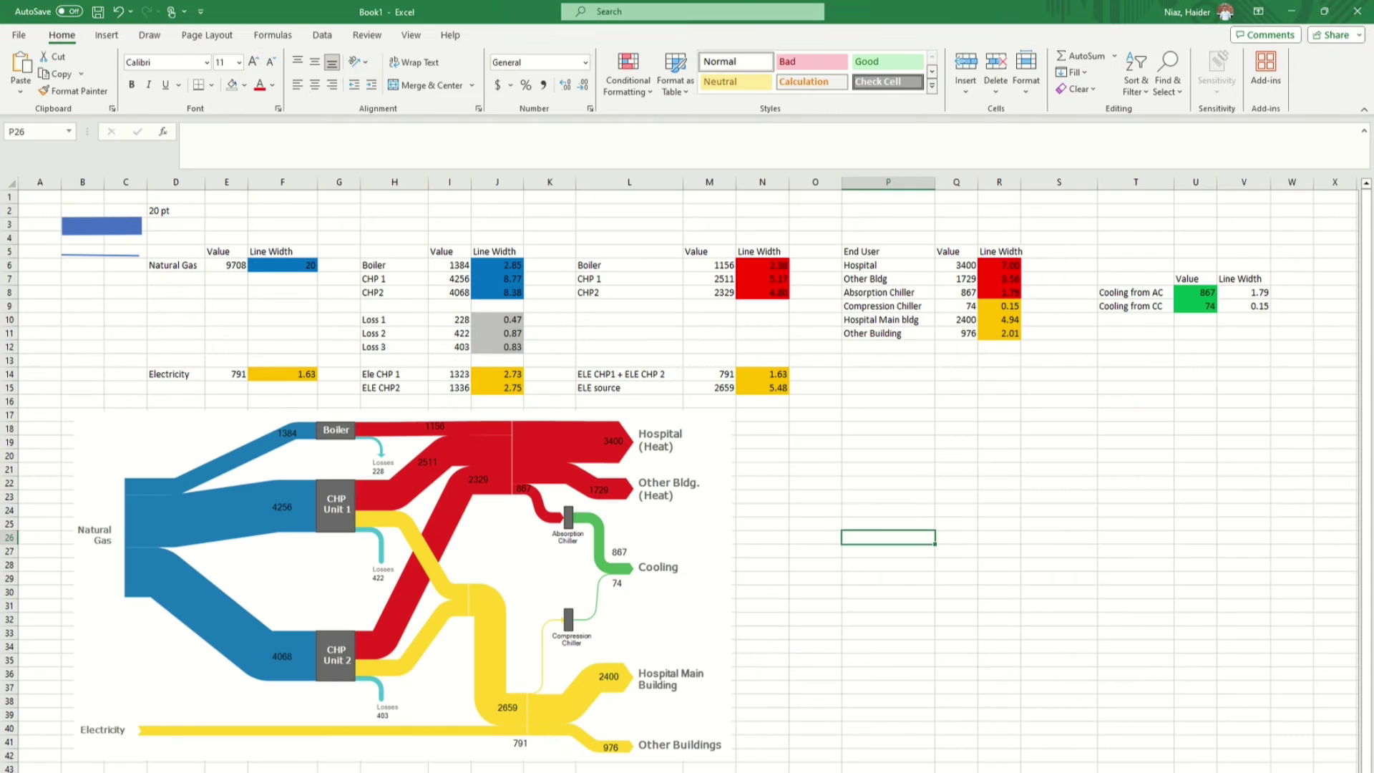
- Select the data tables block and trial-paste the Sankey chart into PowerPoint, then remove it
left_click_drag(1324, 429, 291, 208)
left_click(291, 207)
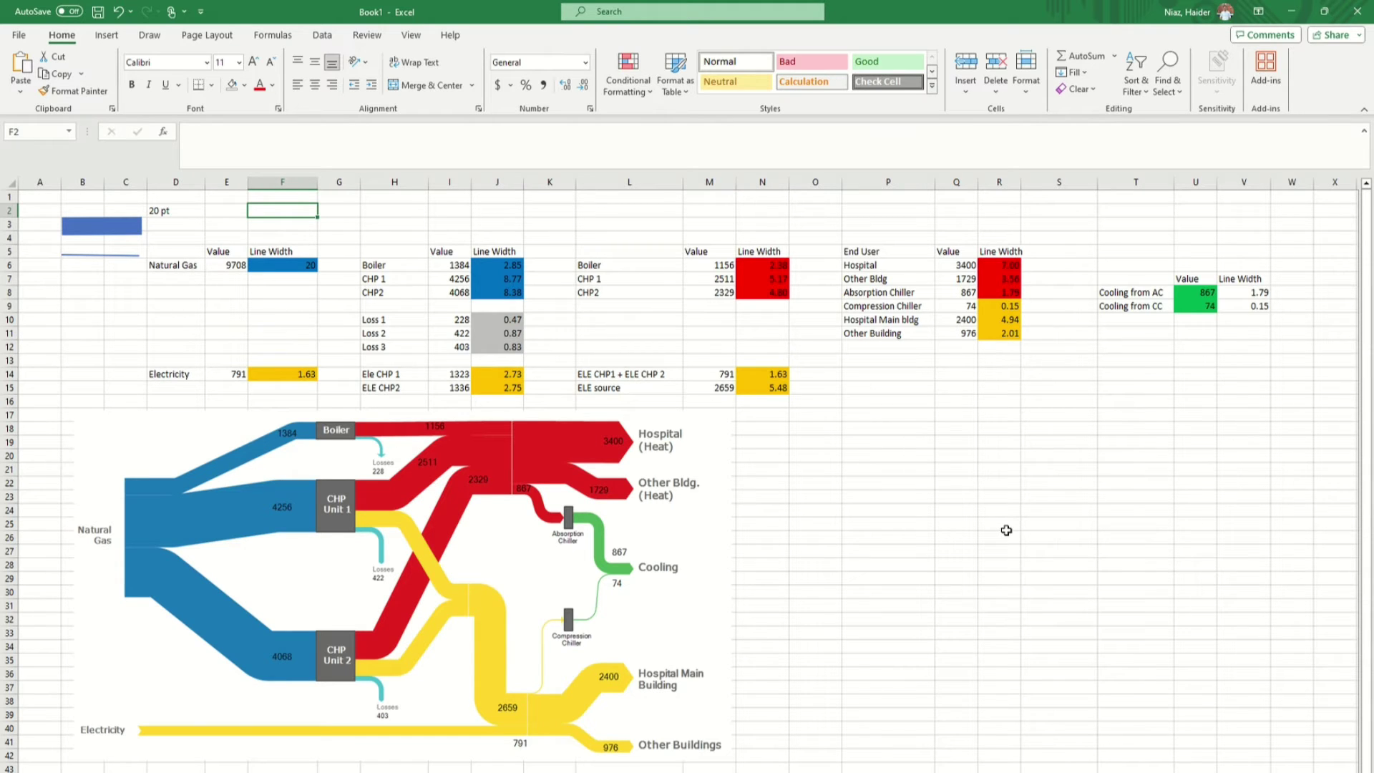
key("alt")
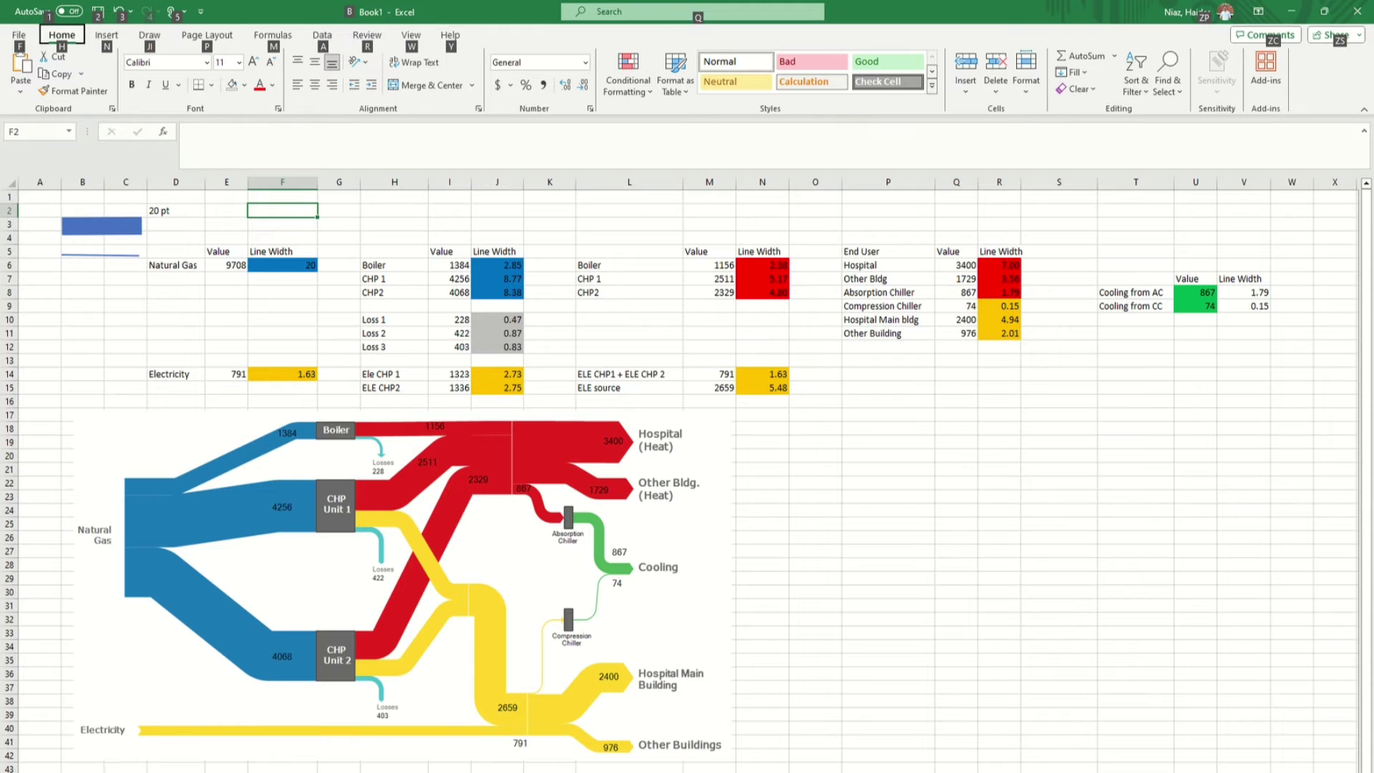
key("alt+Tab")
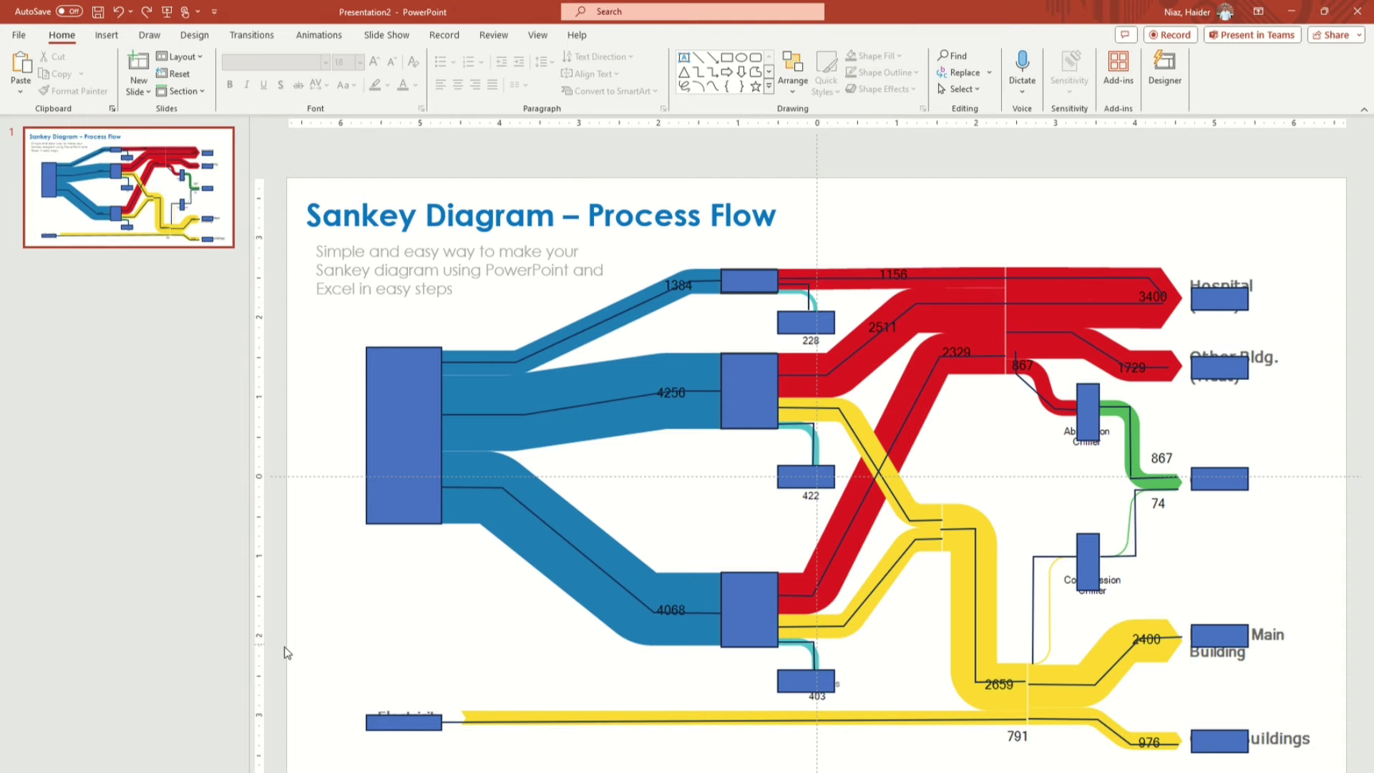
key("ctrl+v")
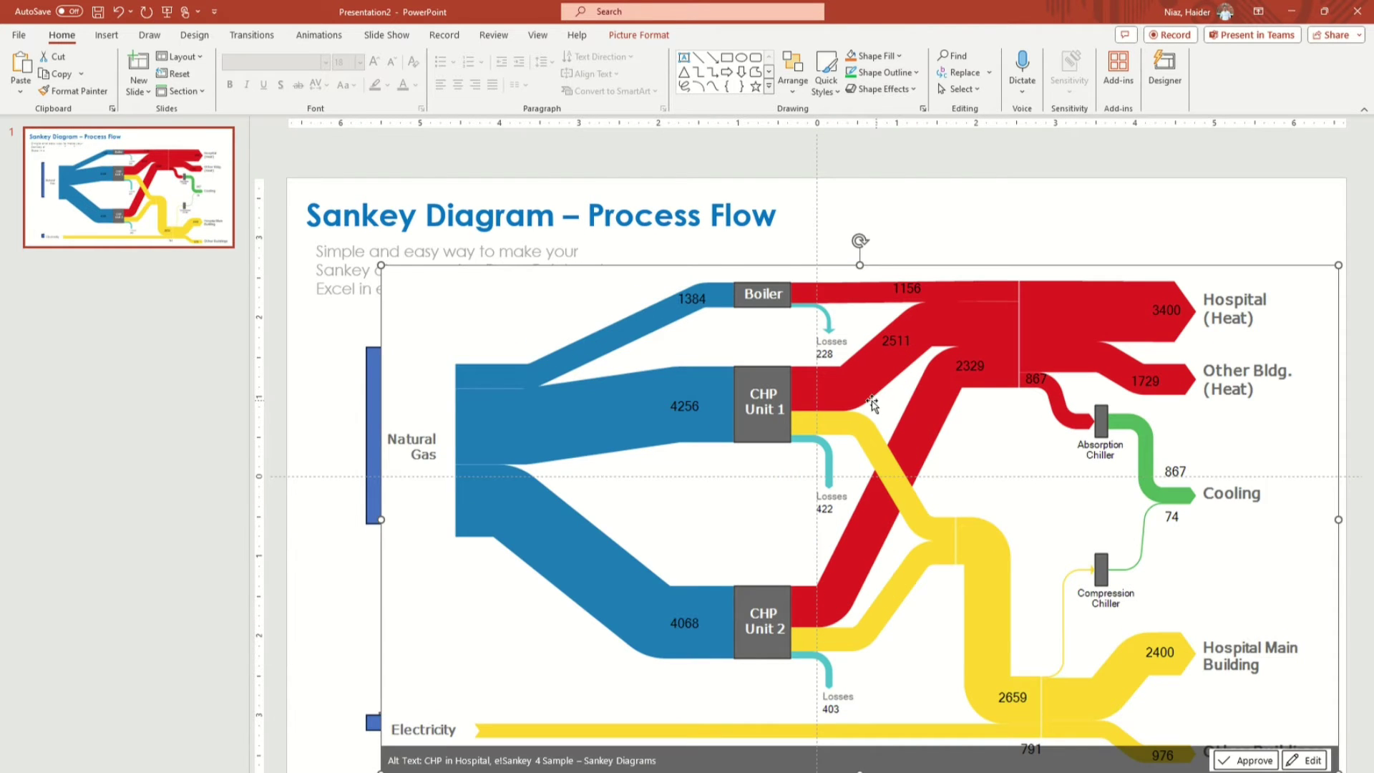
key("Delete")
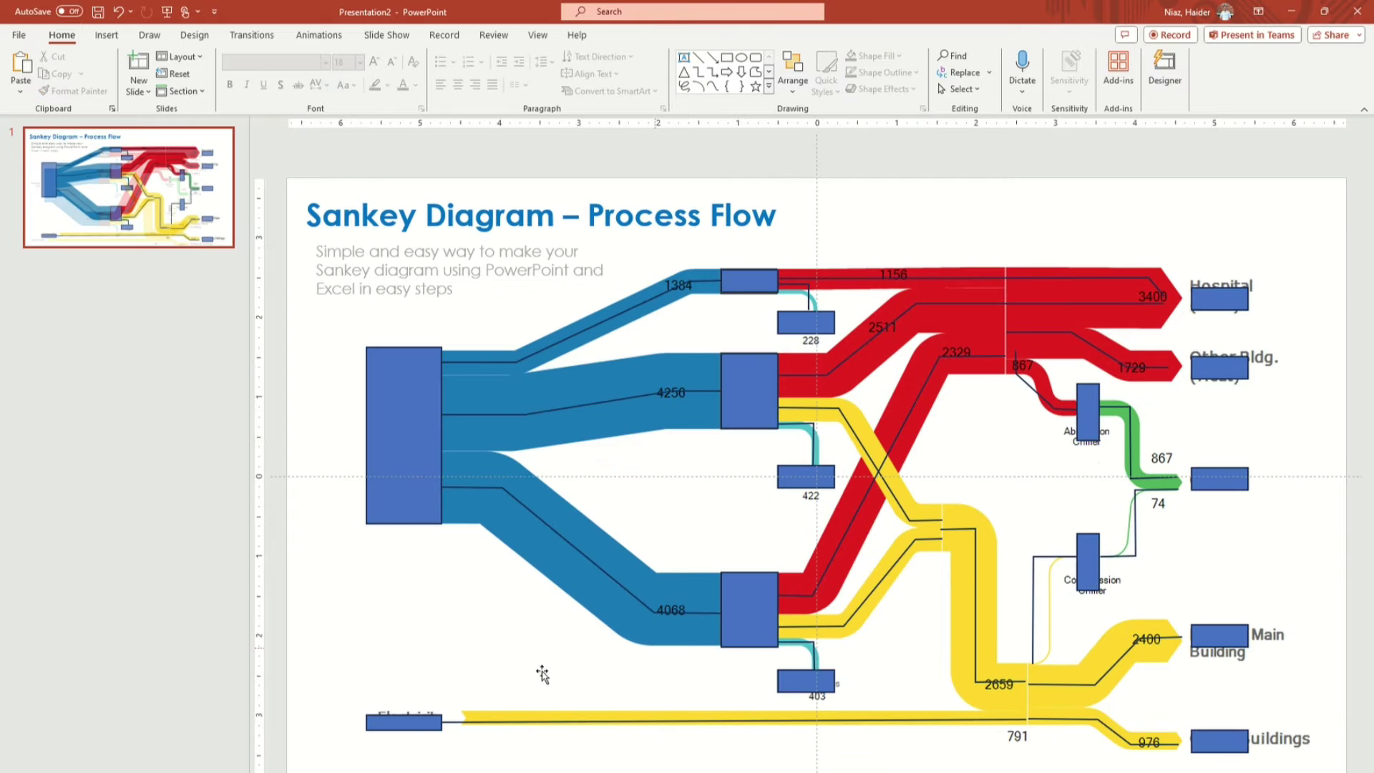
key("alt+Tab")
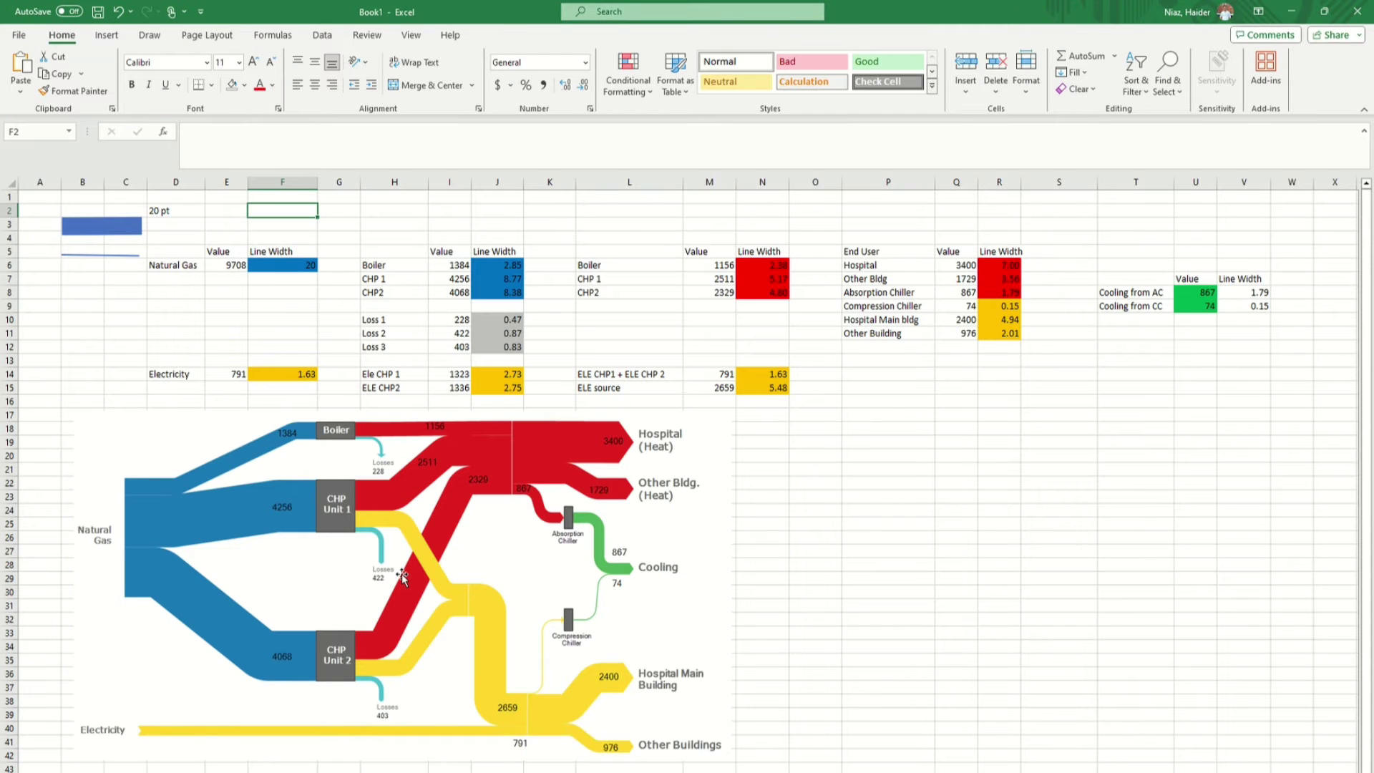
- Launch Snipping Tool from a Start search for 'snip' and begin a new capture
key("super")
type("snip")
key("Return")
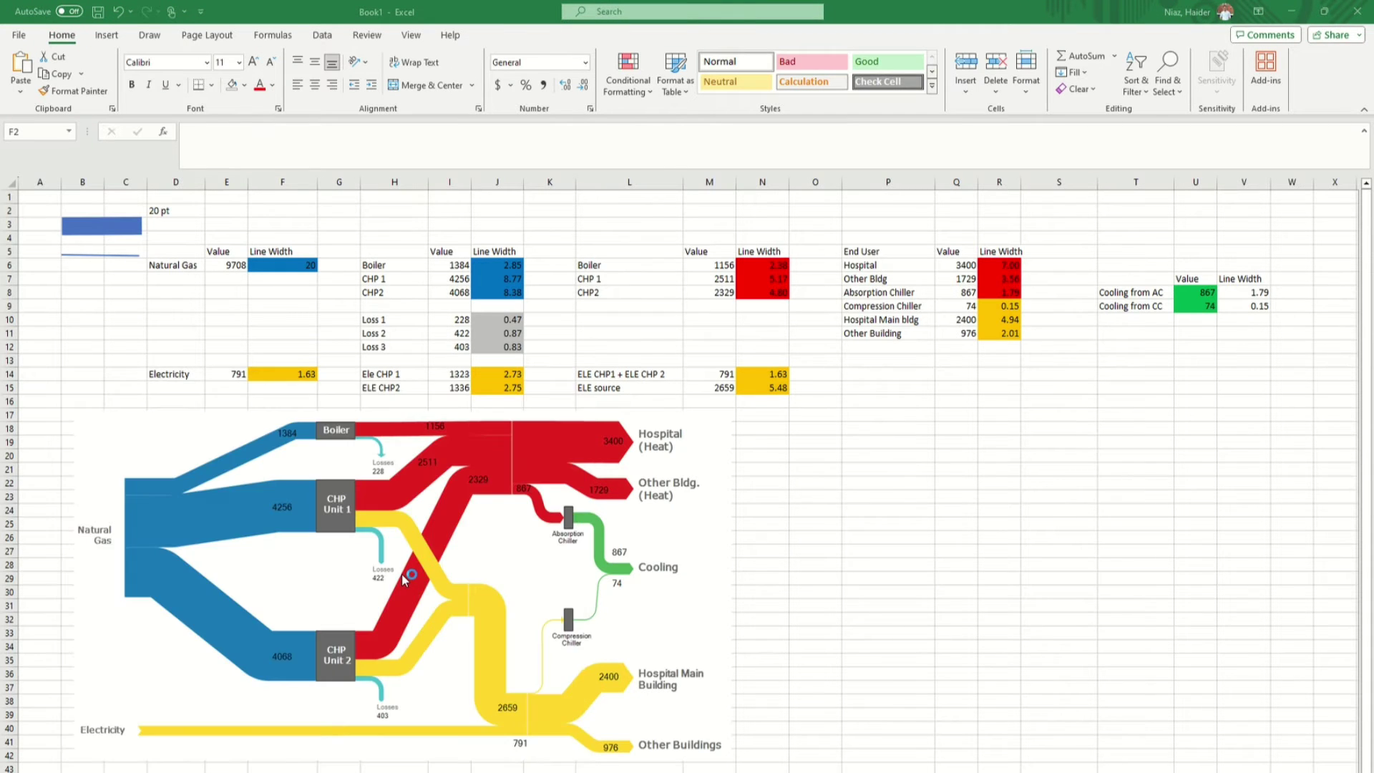
left_click(609, 241)
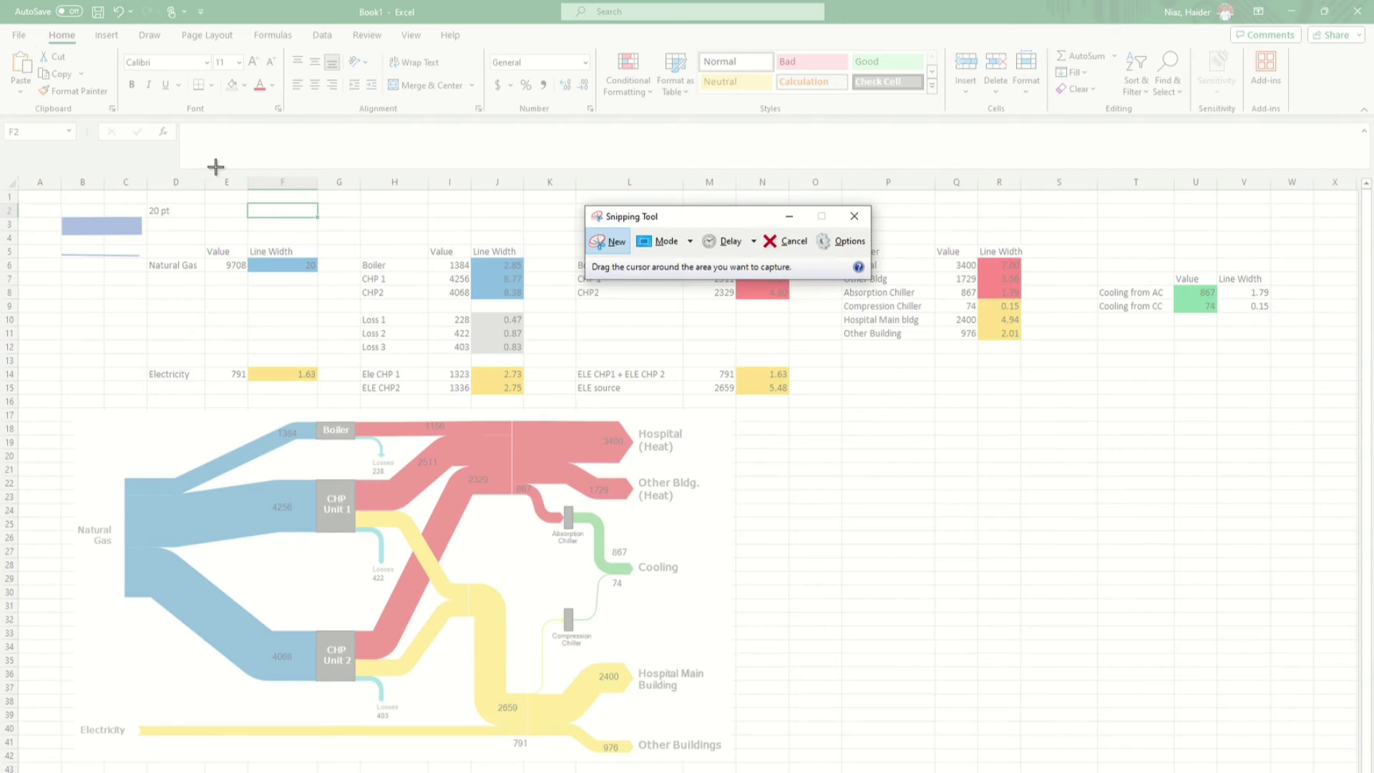
- Snip the line-width tables with the labelled Sankey chart, copy the image, and return to PowerPoint
left_click_drag(46, 202, 1304, 759)
left_click(41, 64)
left_click(51, 83)
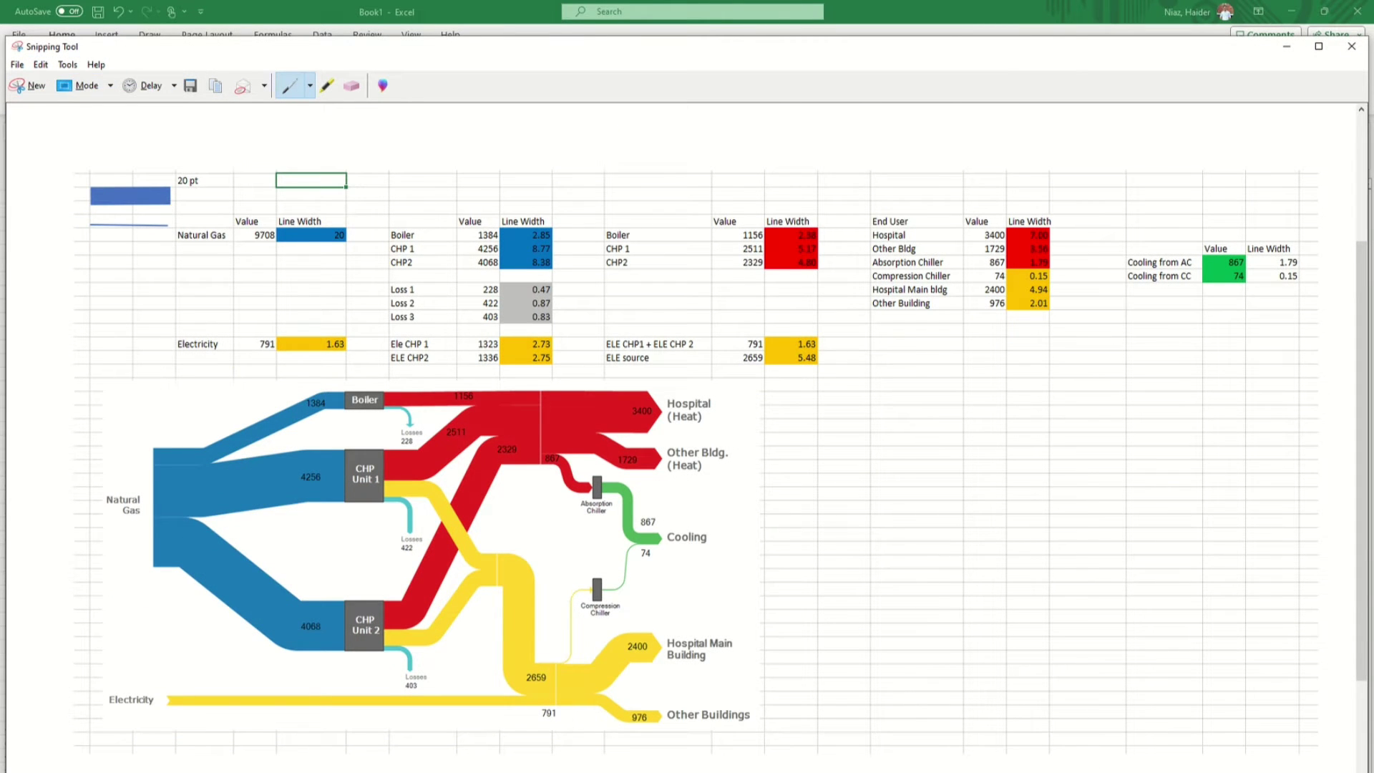
key("alt+Tab")
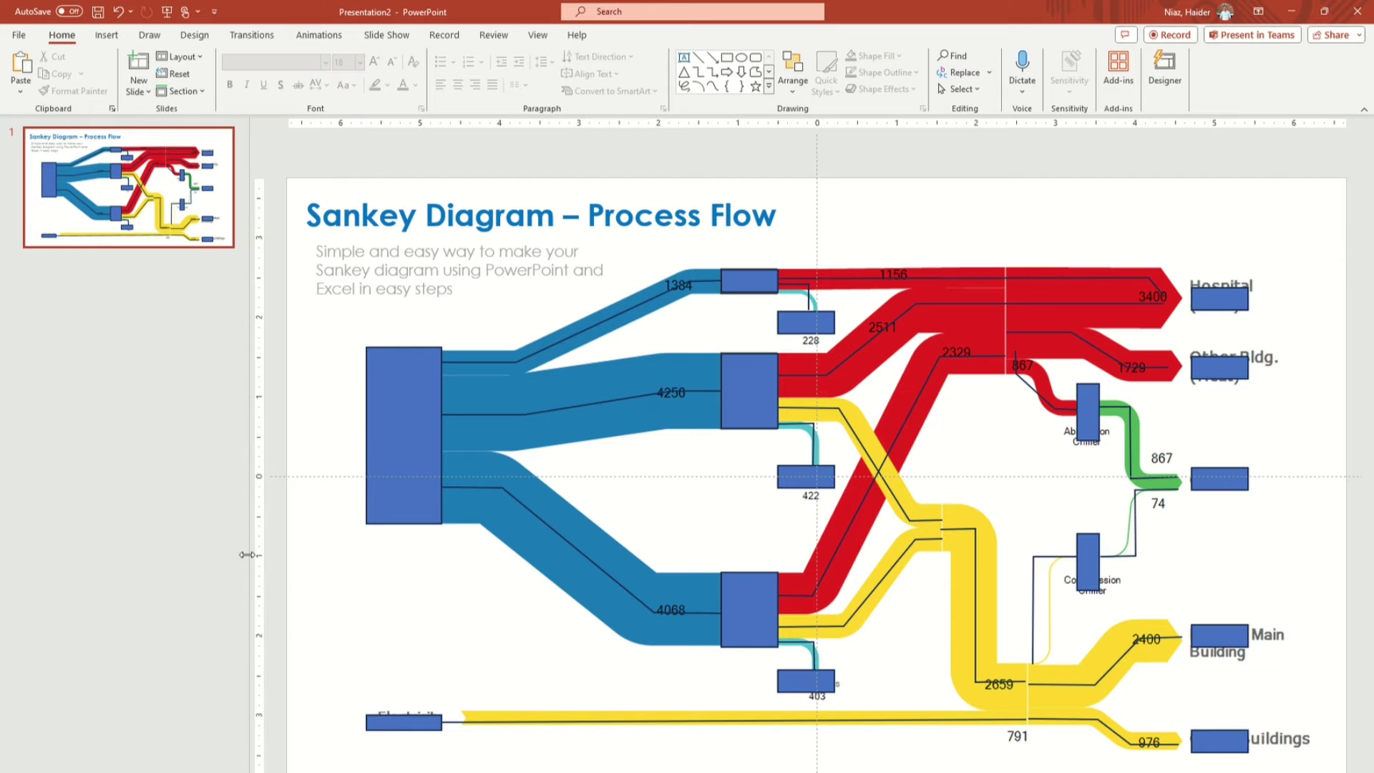
- Paste the snipped tables-and-chart image onto the slide and drag it below the traced diagram
left_click_drag(242, 551, 32, 531)
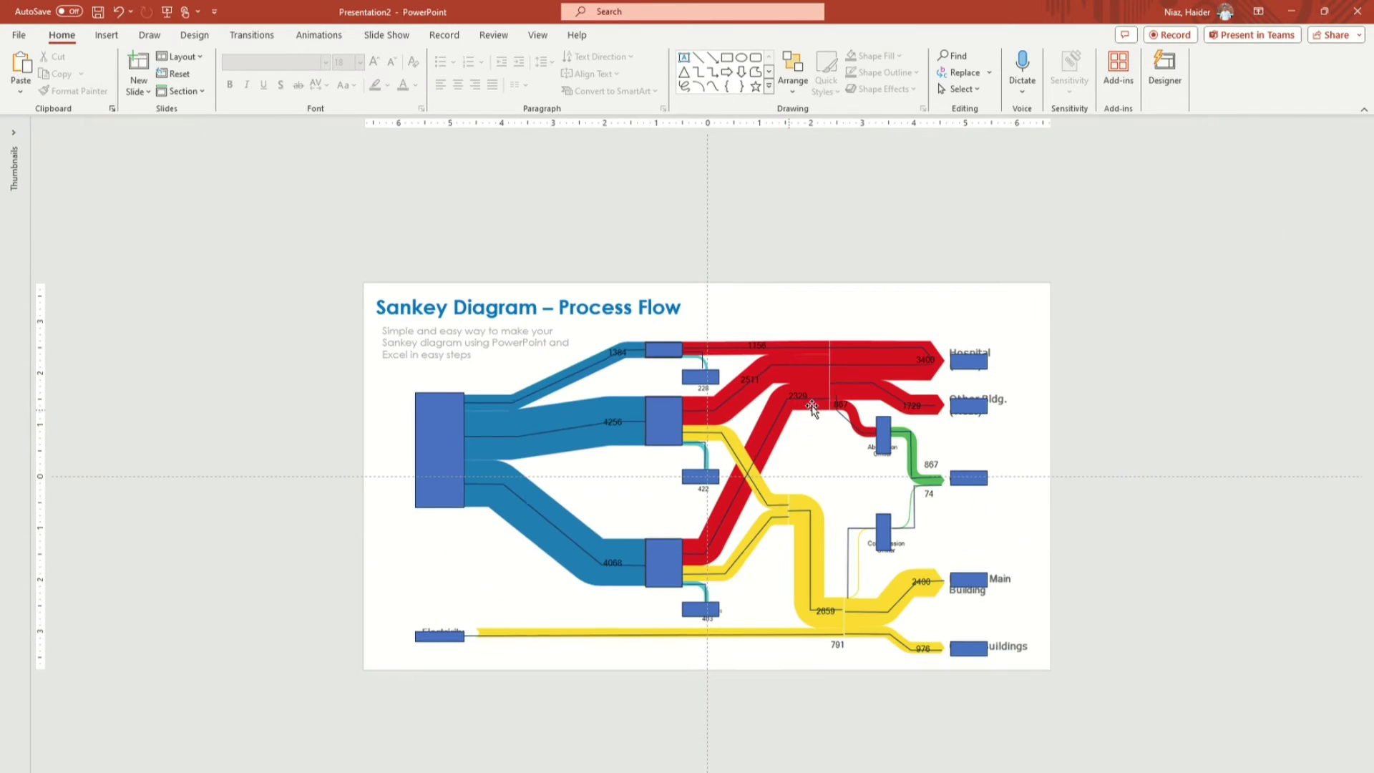
key("ctrl+v")
left_click_drag(691, 466, 698, 686)
scroll(708, 658, "down", 2)
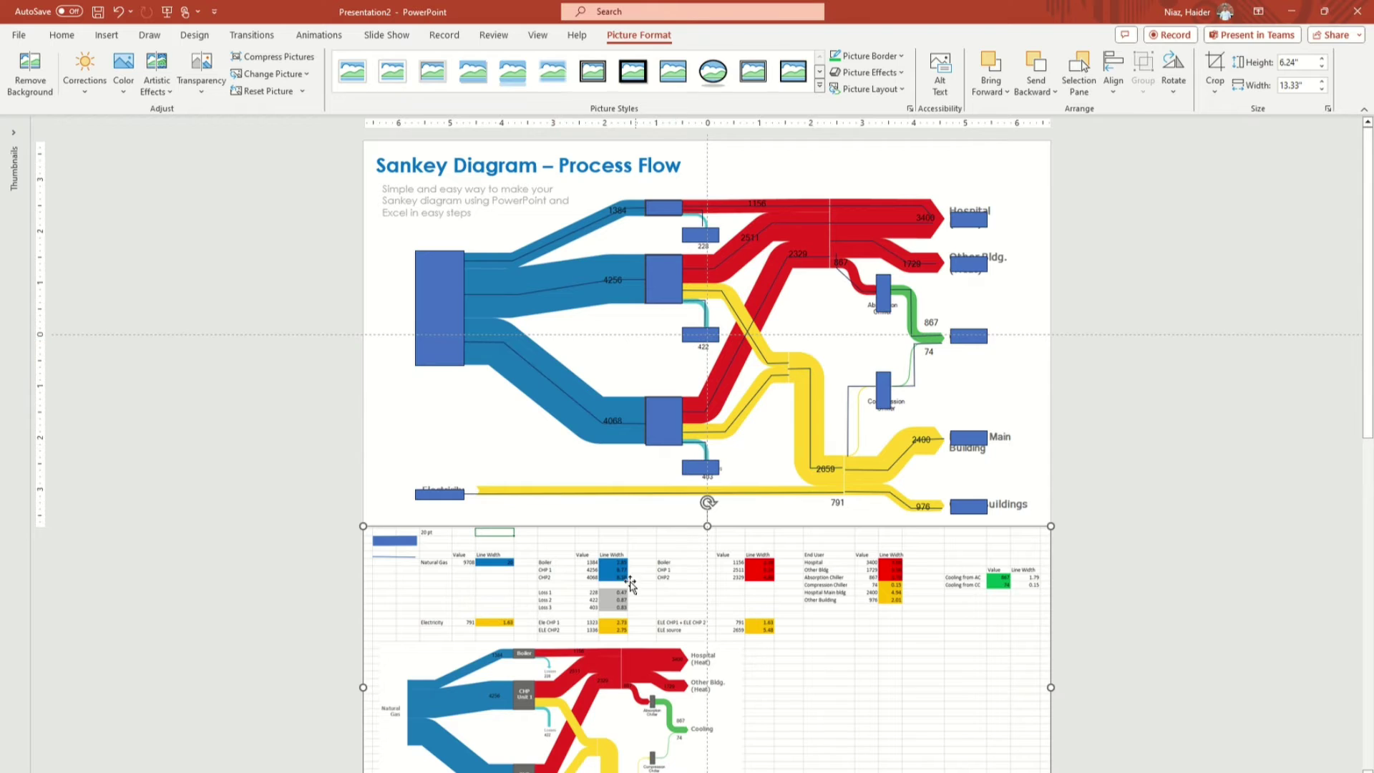
left_click(553, 254)
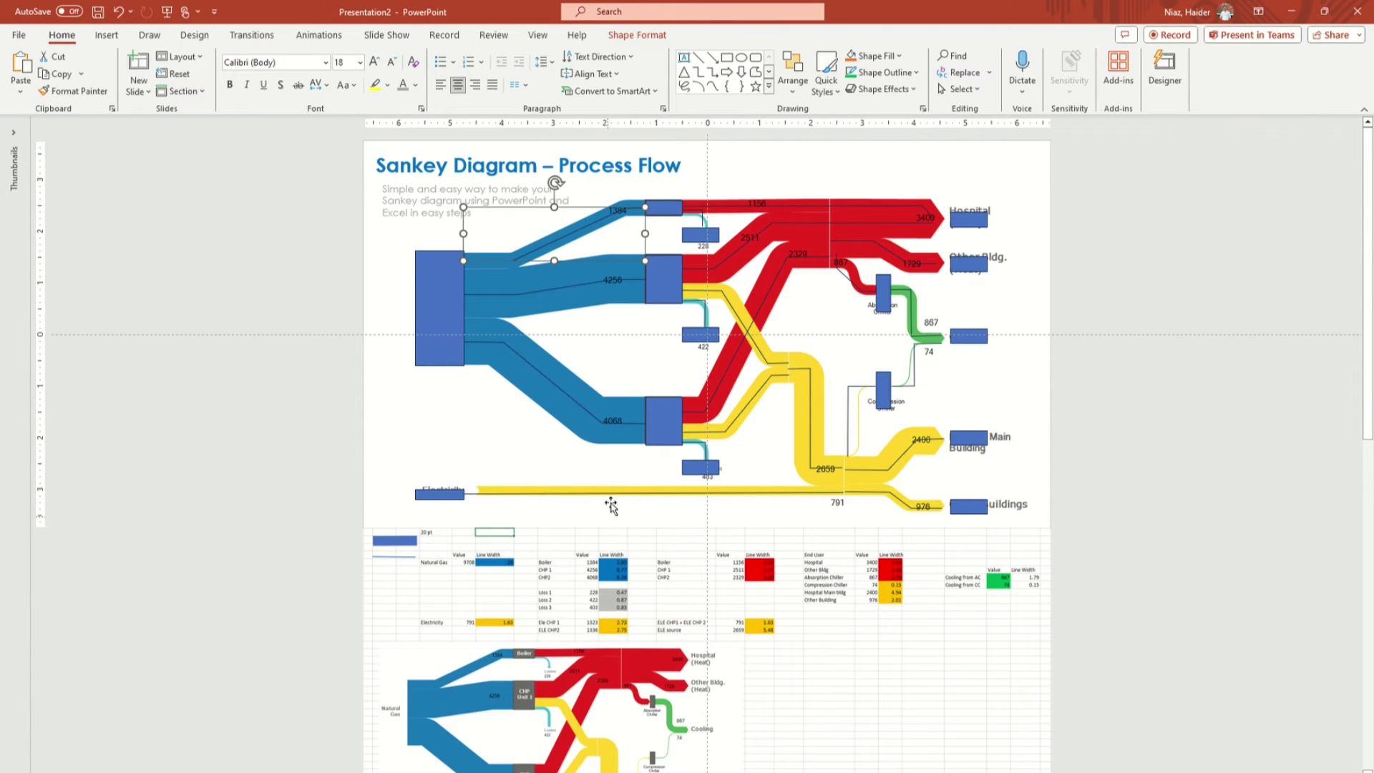
left_click(759, 186)
left_click(807, 216)
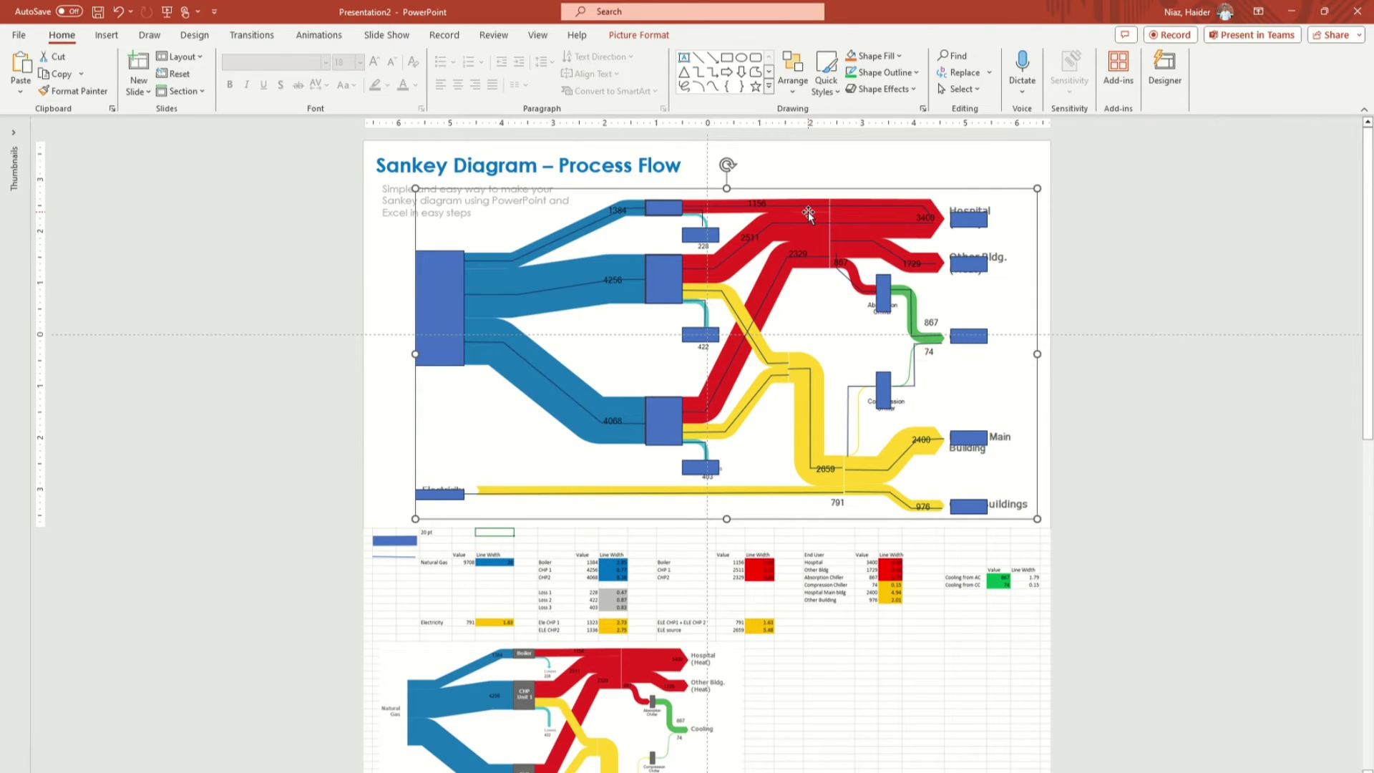
- Delete the coloured Sankey overlay and make the Boiler line 2.85 pt, eyedropper-matched blue
key("Delete")
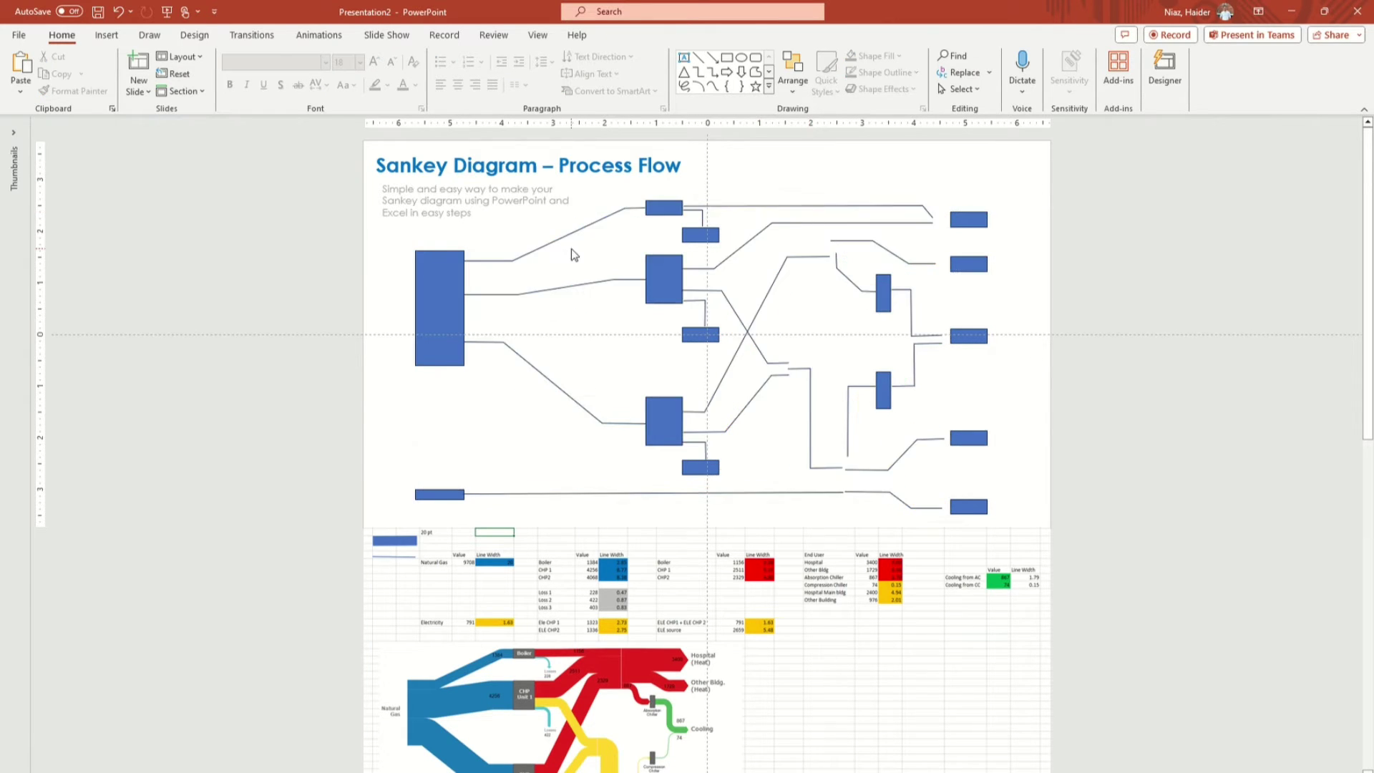
left_click(577, 233)
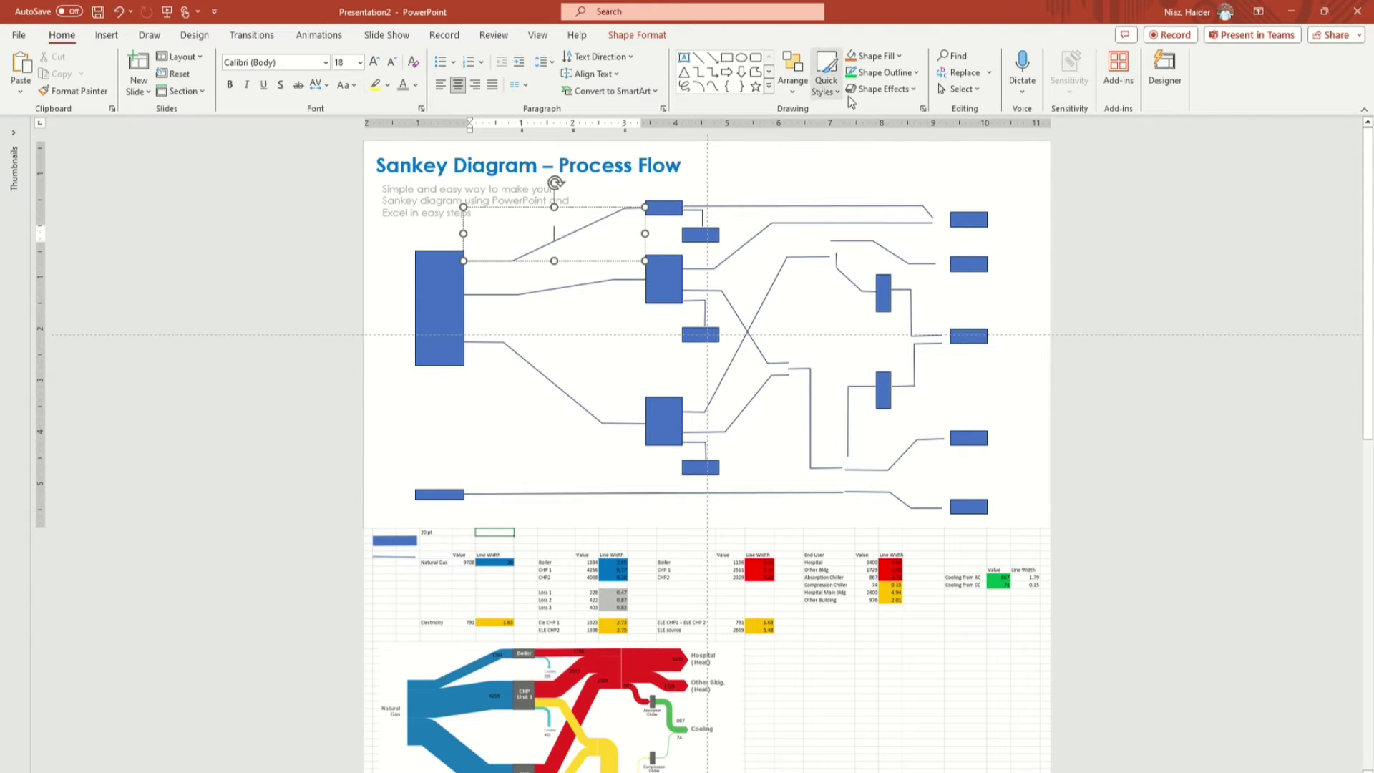
left_click(922, 109)
left_click(1317, 357)
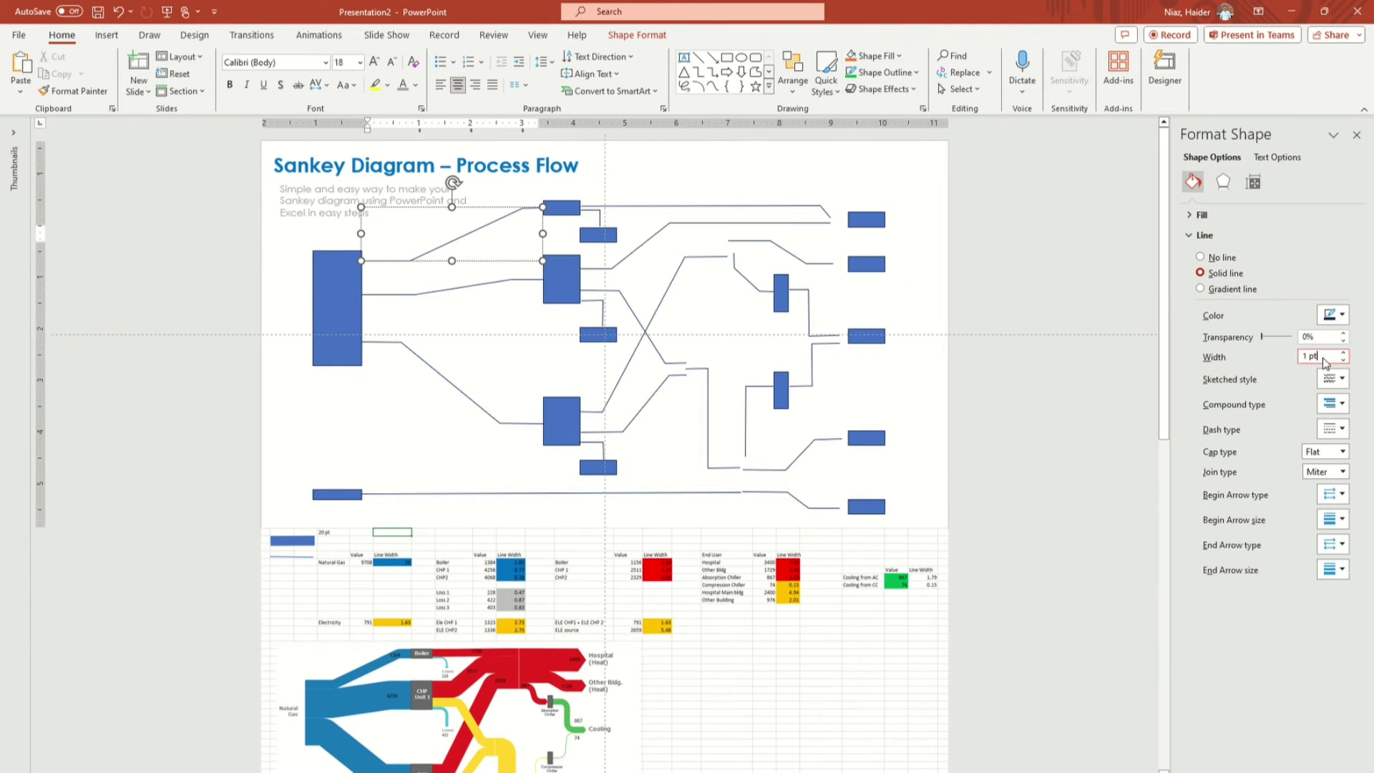
type("2.85")
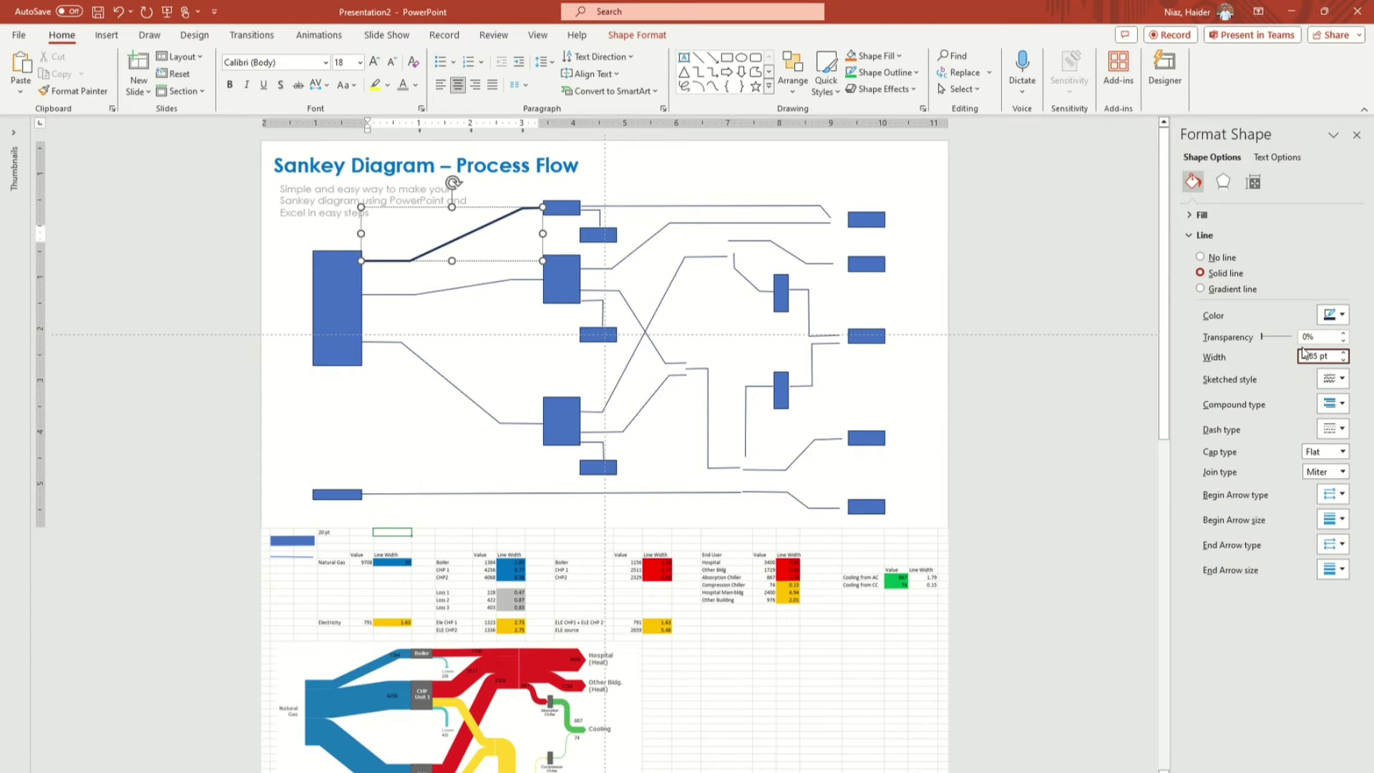
left_click(1333, 315)
left_click(1274, 484)
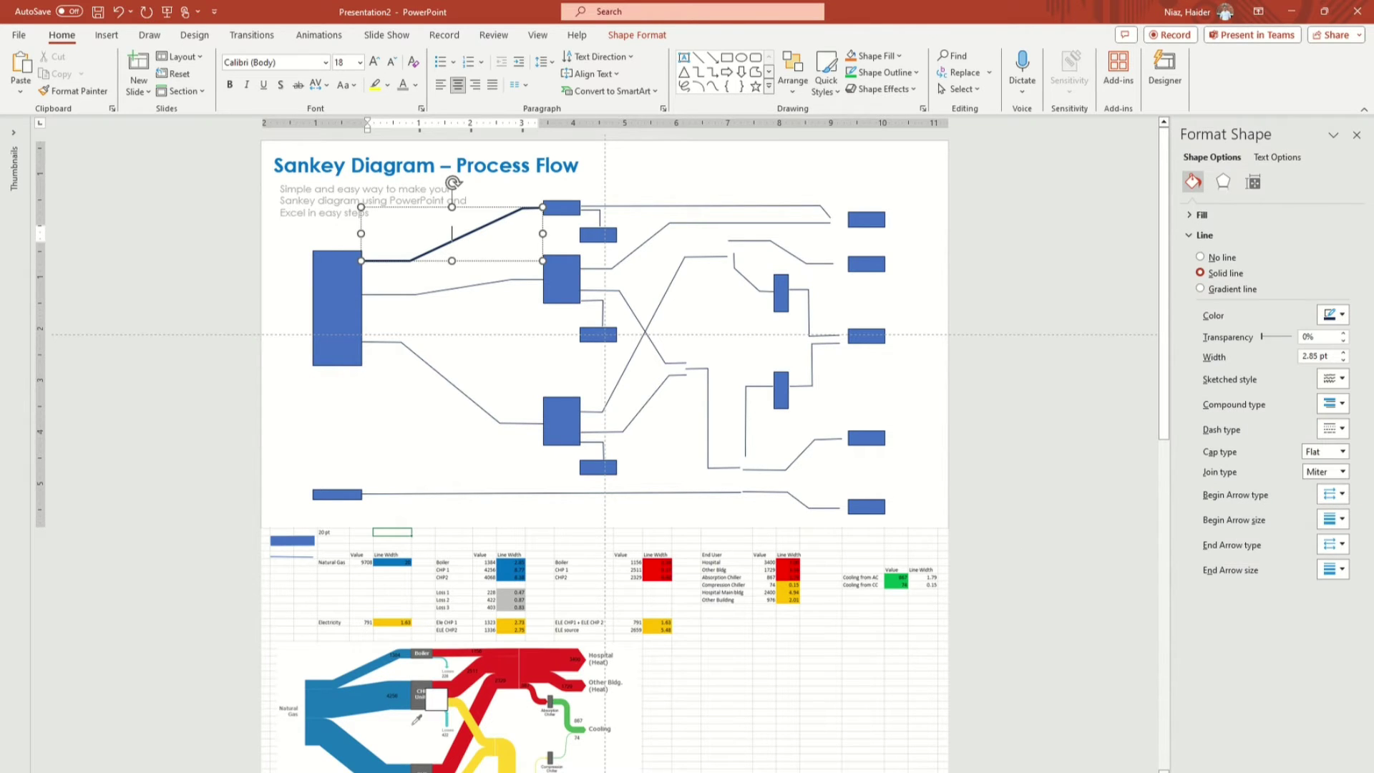
left_click(387, 680)
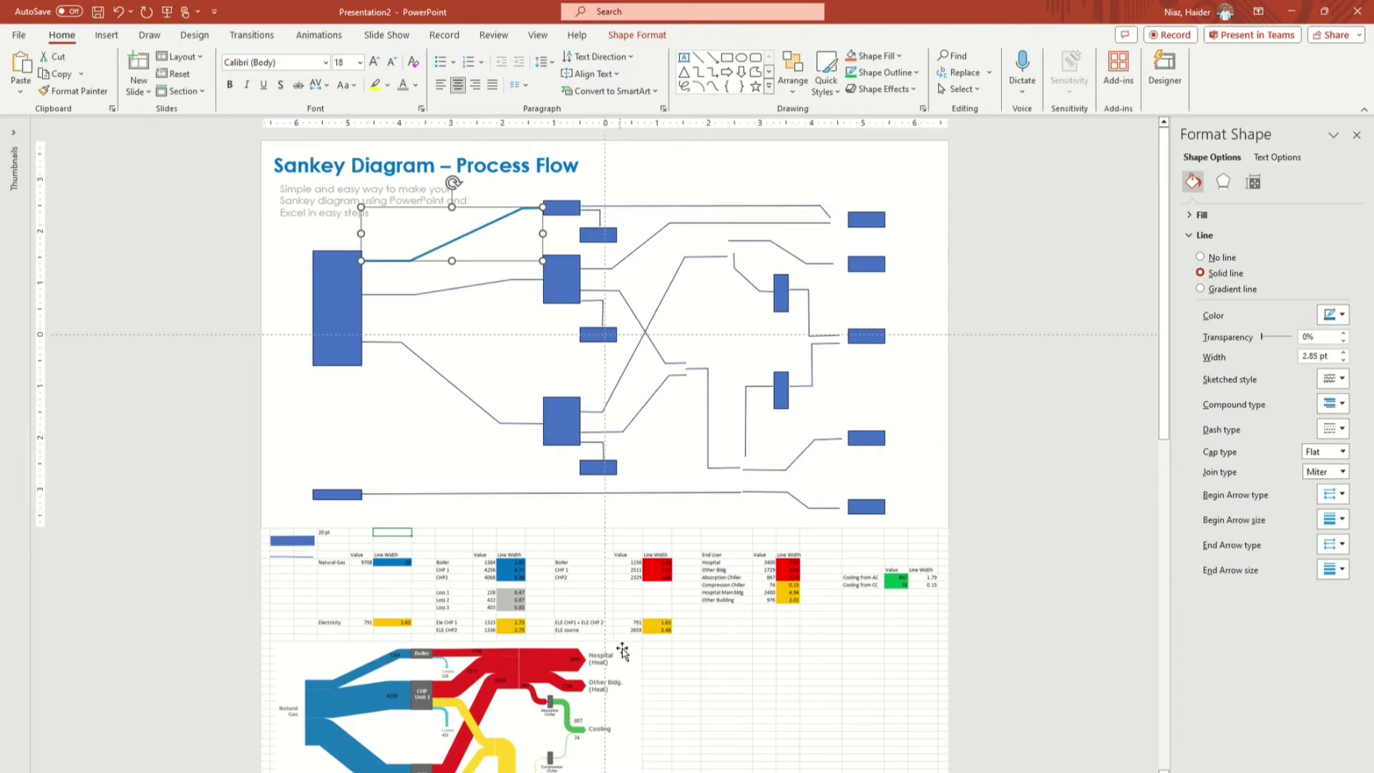
- Make the CHP 1 connector line 8.77 pt wide in the recently used blue, then return to Excel
left_click(480, 286)
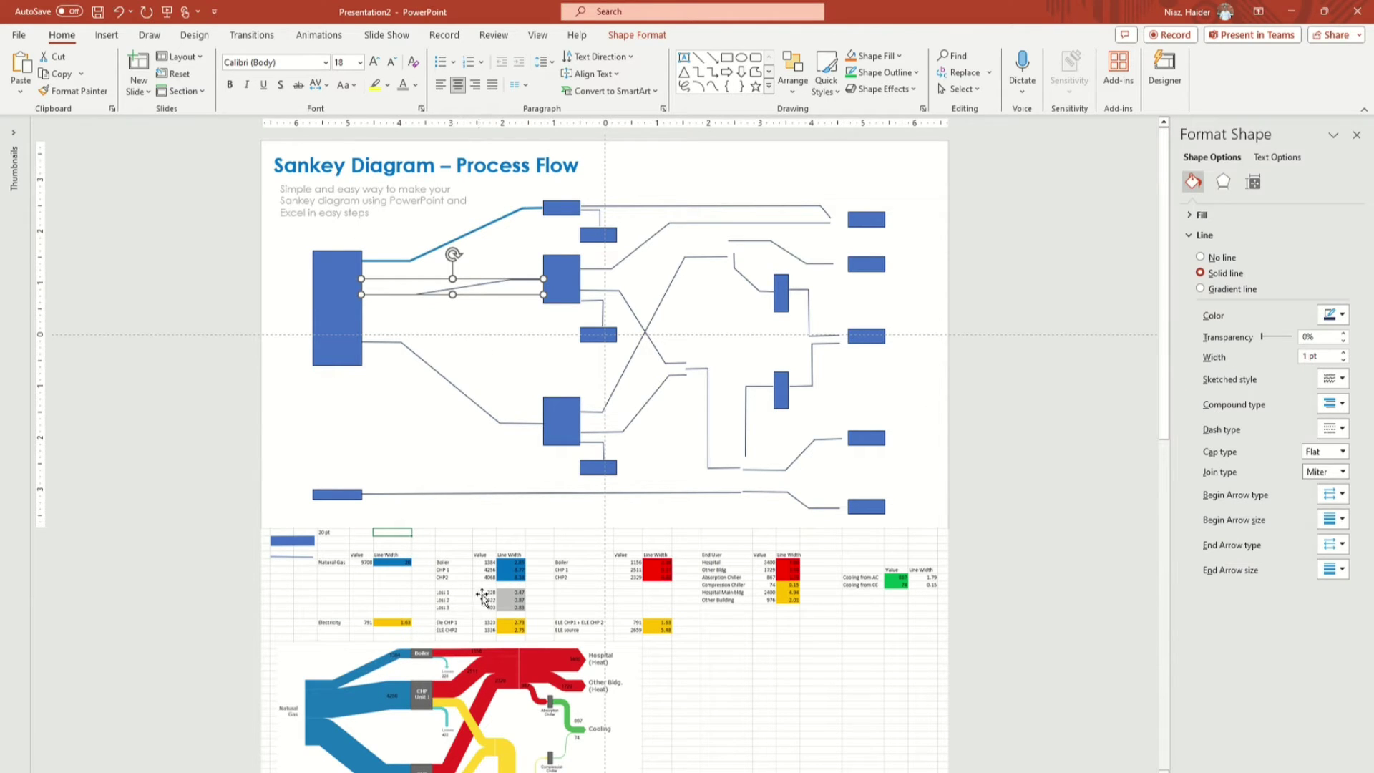
left_click(1324, 355)
type("8")
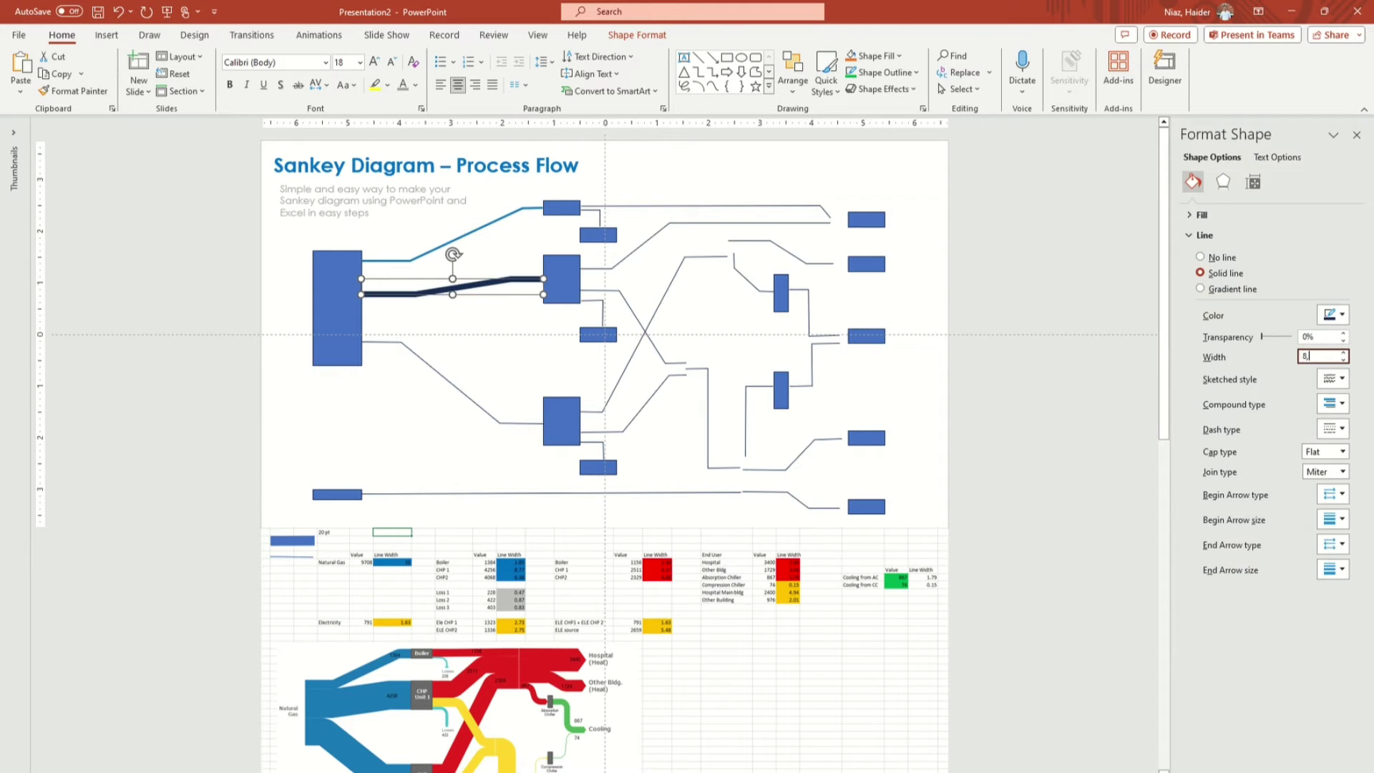
type(".77")
left_click(1331, 315)
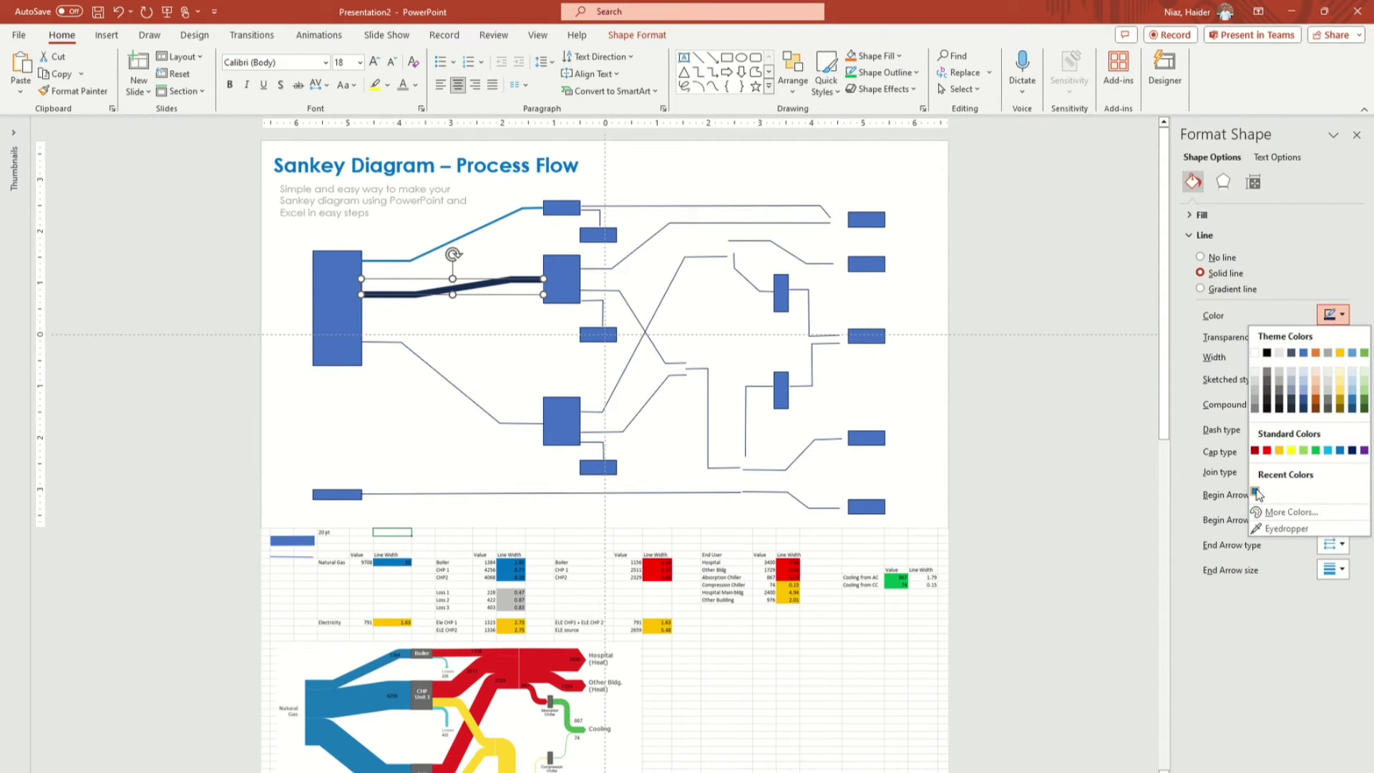
left_click(1255, 492)
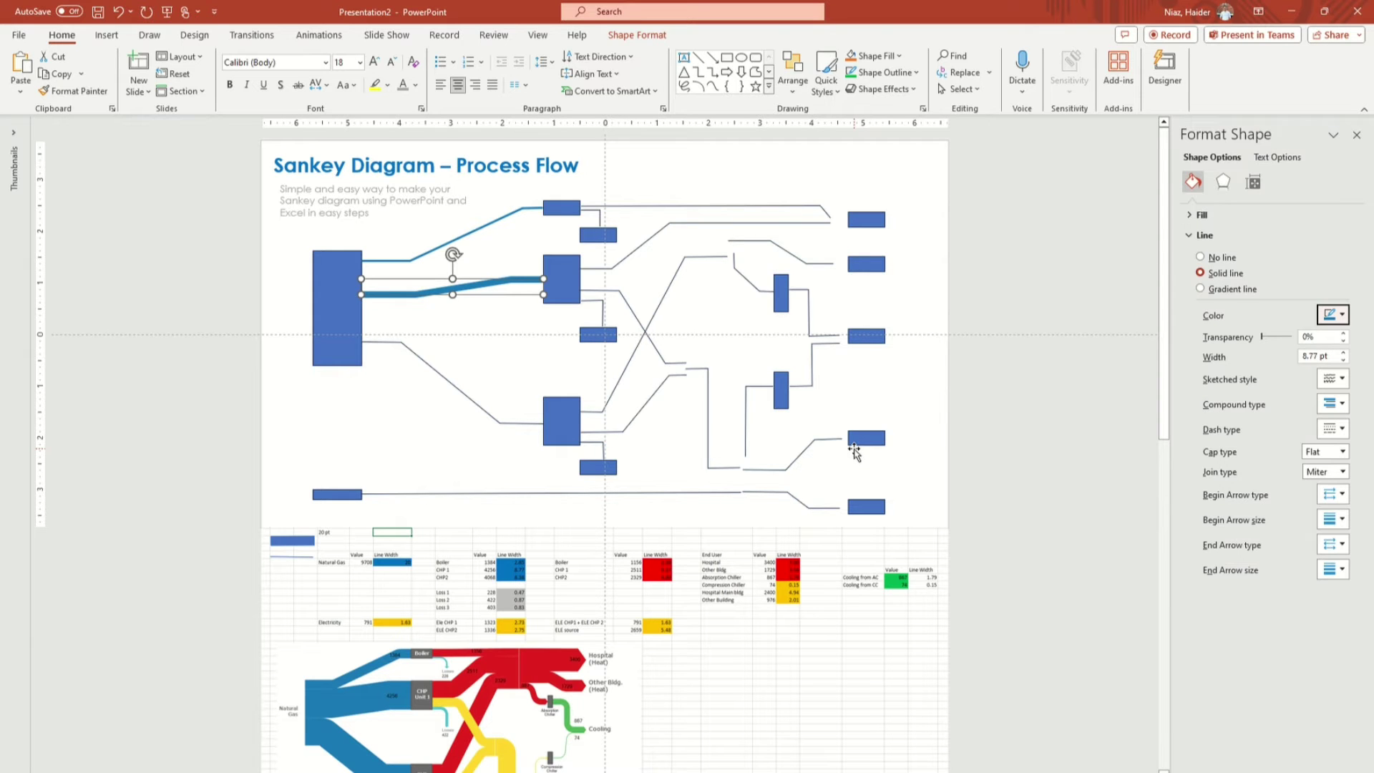
key("alt+Tab")
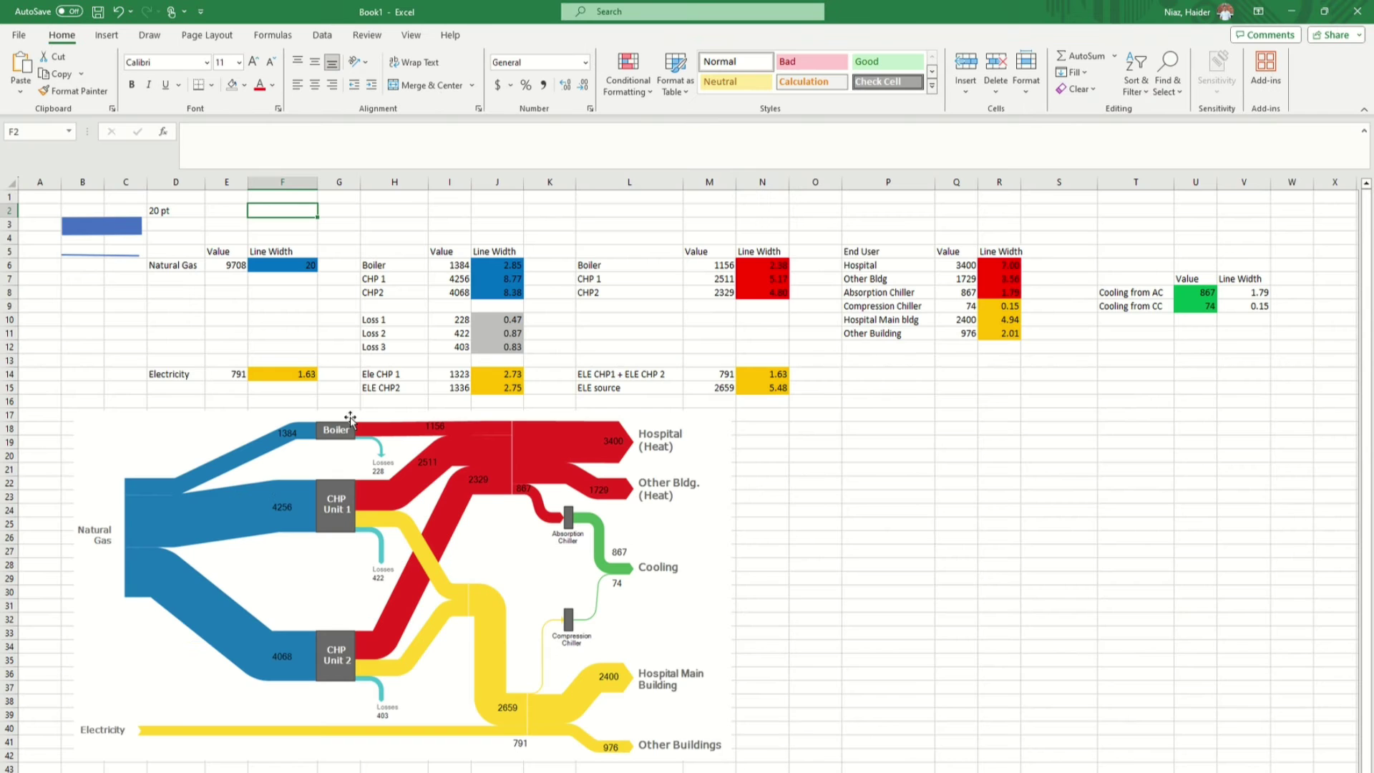
- Check the Natural Gas value F6, the SUM formula in E6, and the CHP 1 value I7
left_click(297, 268)
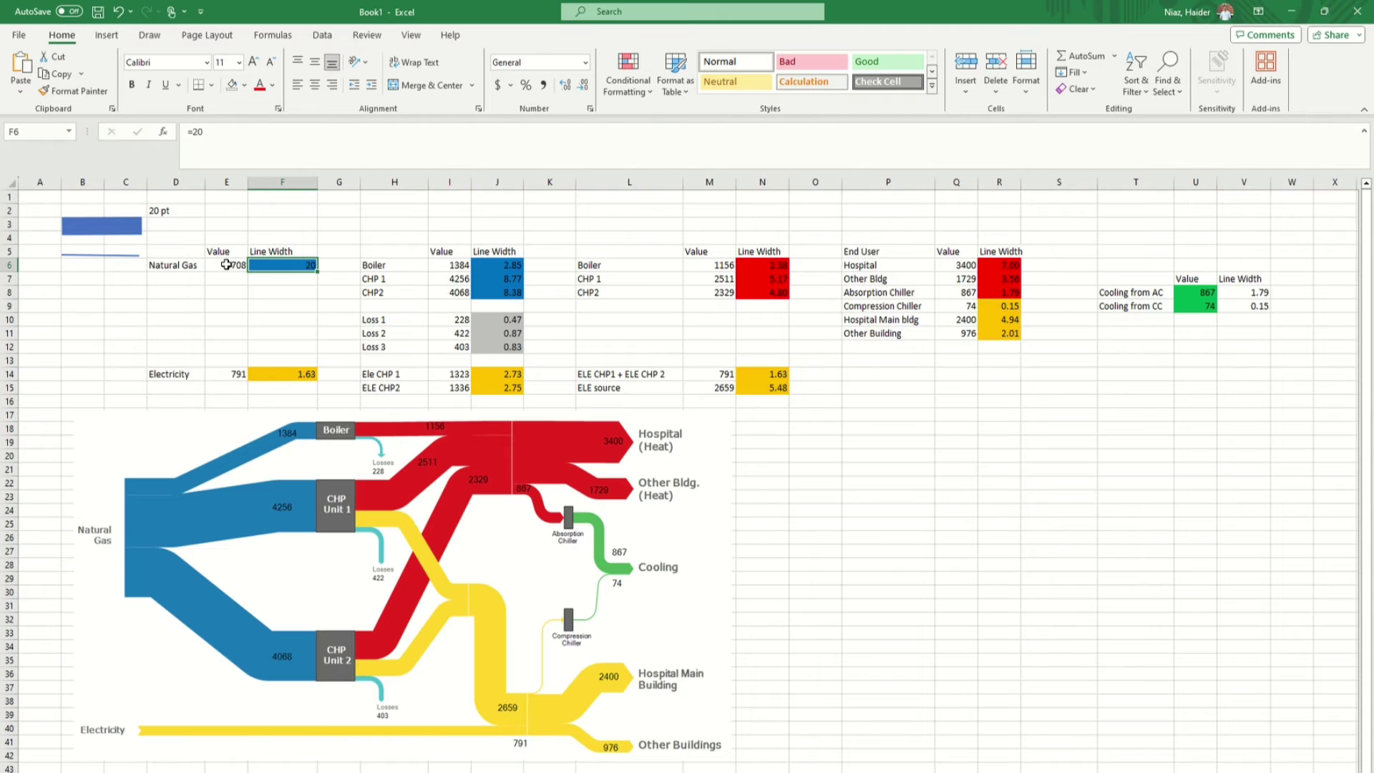
left_click(229, 265)
left_click(292, 151)
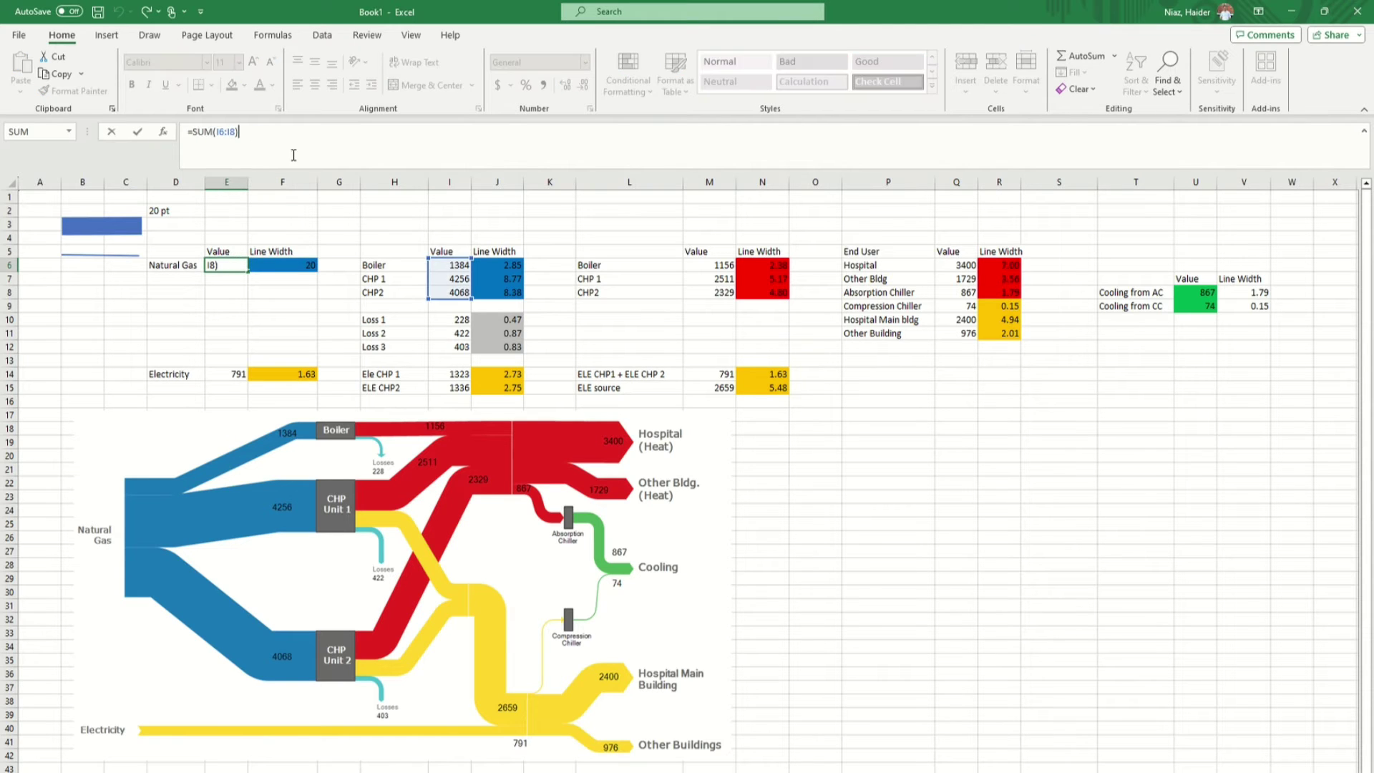
left_click(450, 216)
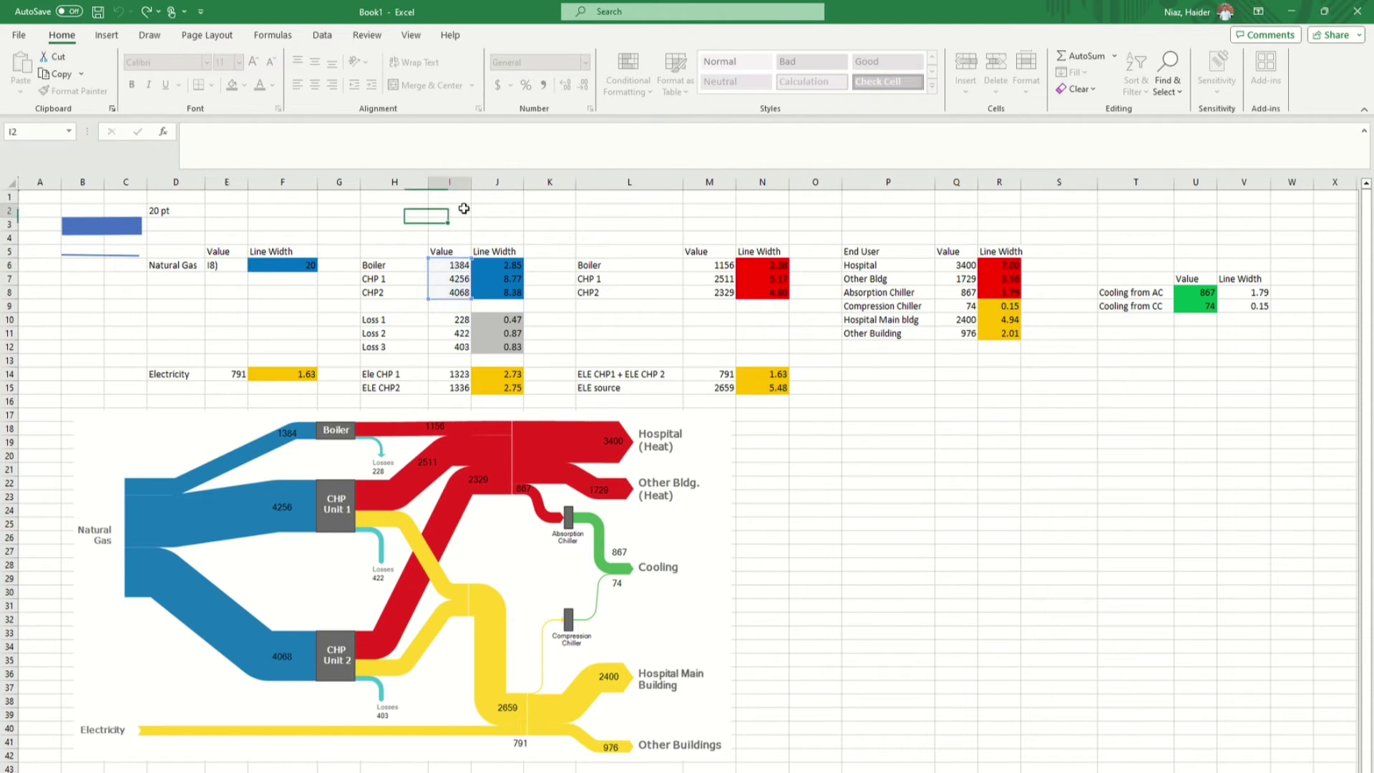
left_click(460, 278)
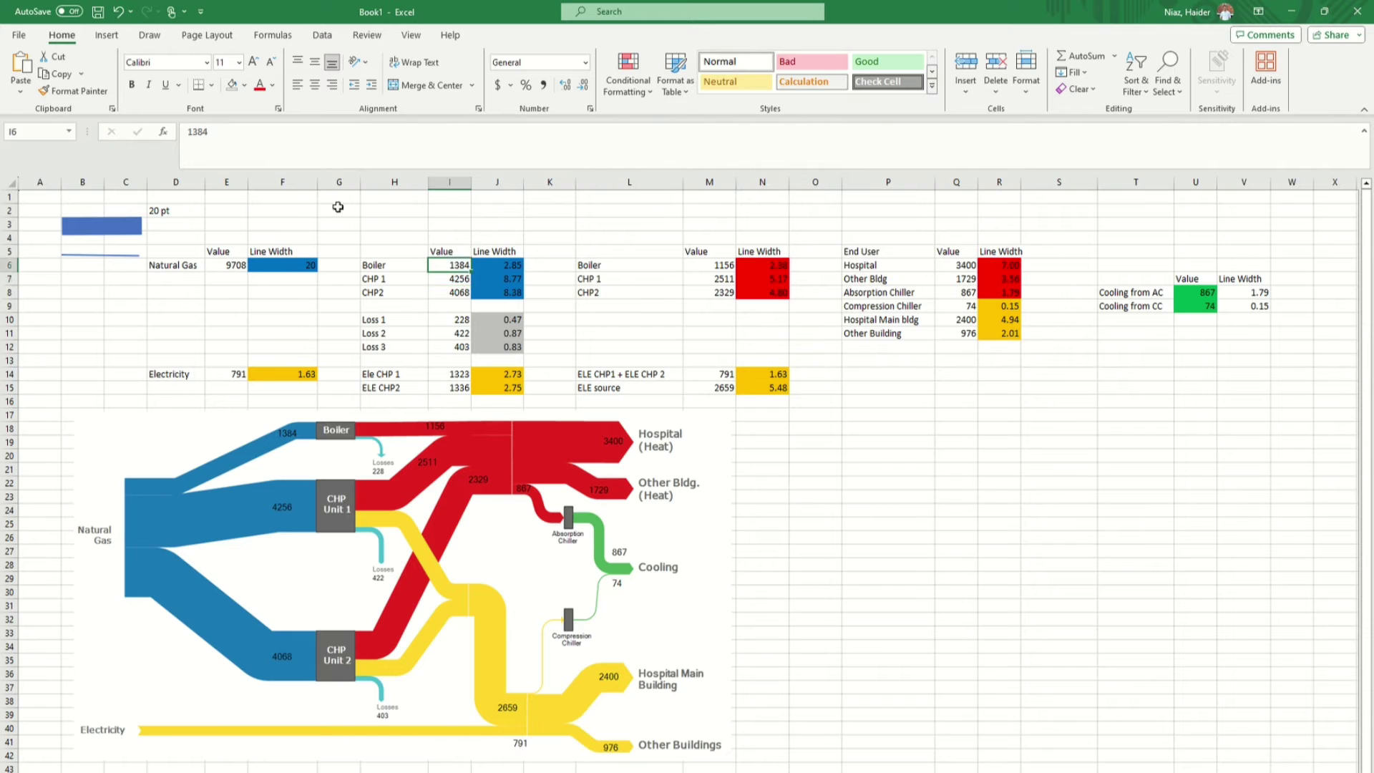
left_click(394, 292)
- Change J6 to =I6/$I$7*$F$6 and fill it down to J8
left_click(504, 267)
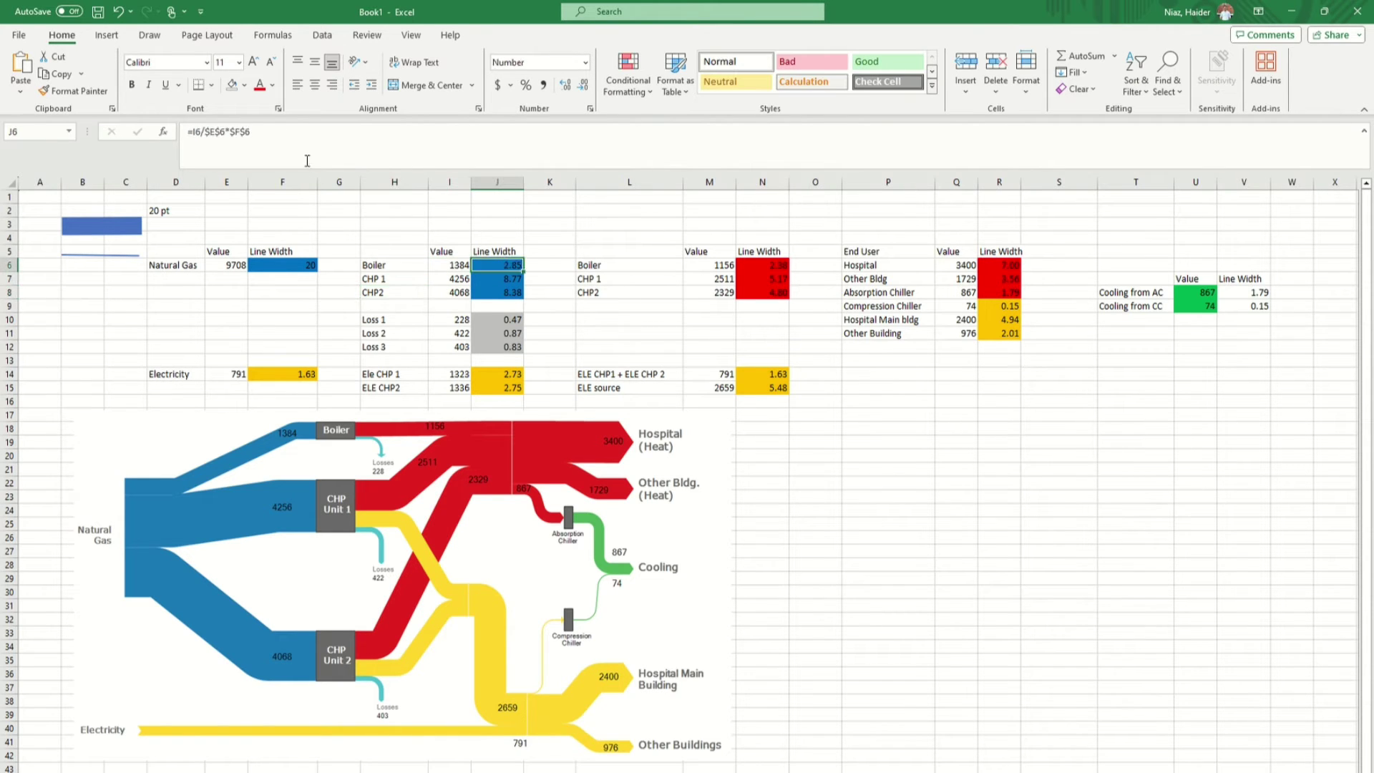
left_click(306, 159)
left_click_drag(246, 267, 450, 287)
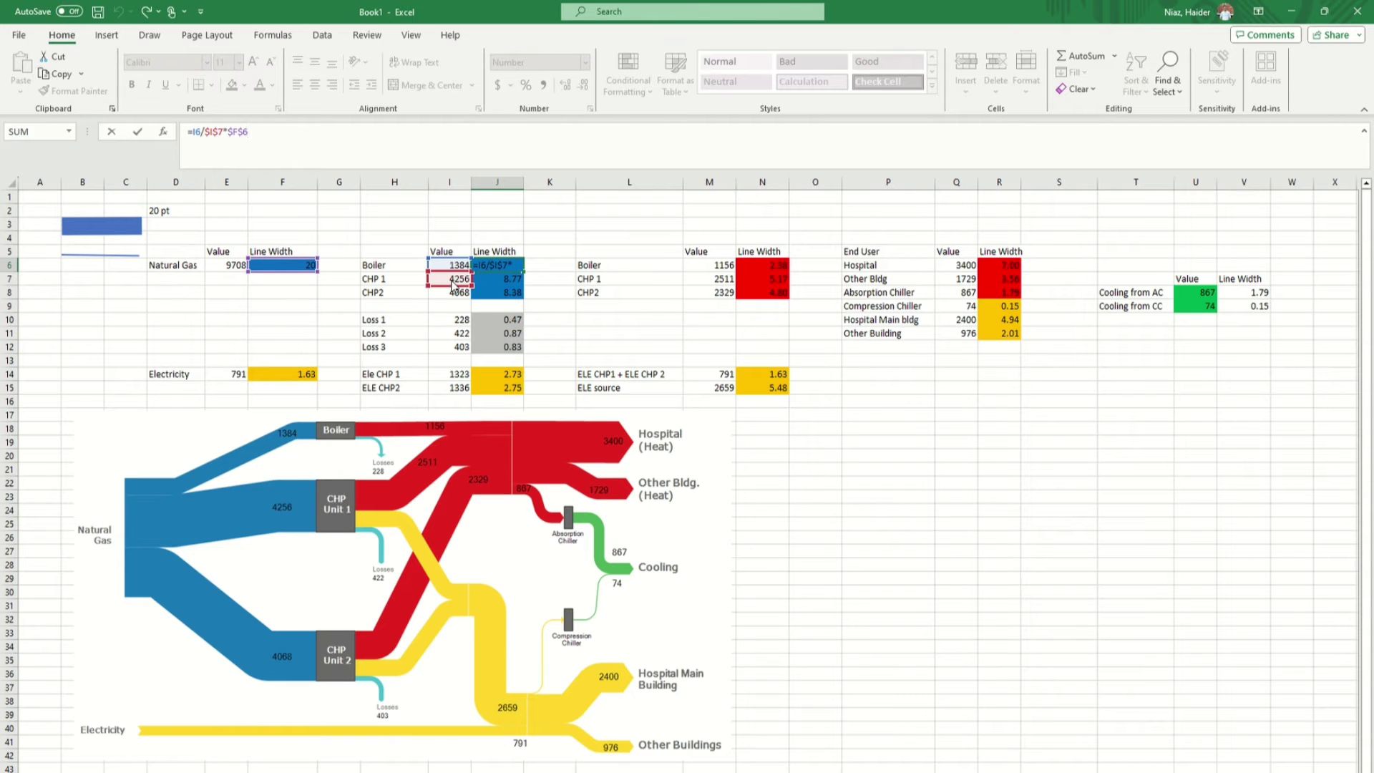
key("Return")
left_click(518, 268)
left_click_drag(525, 272, 527, 297)
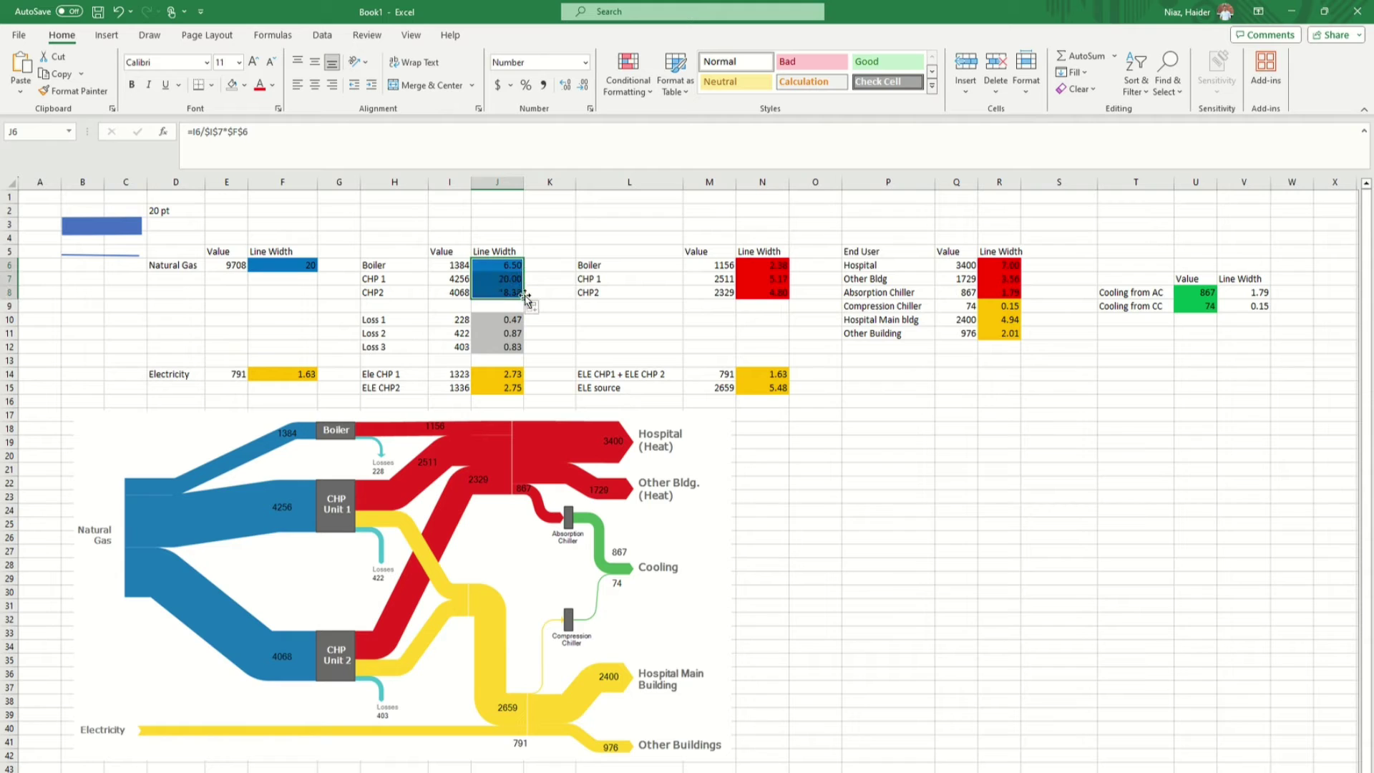
- Point the electricity width formula in F14 at $I$7 instead of $E$6
left_click(292, 378)
key("F2")
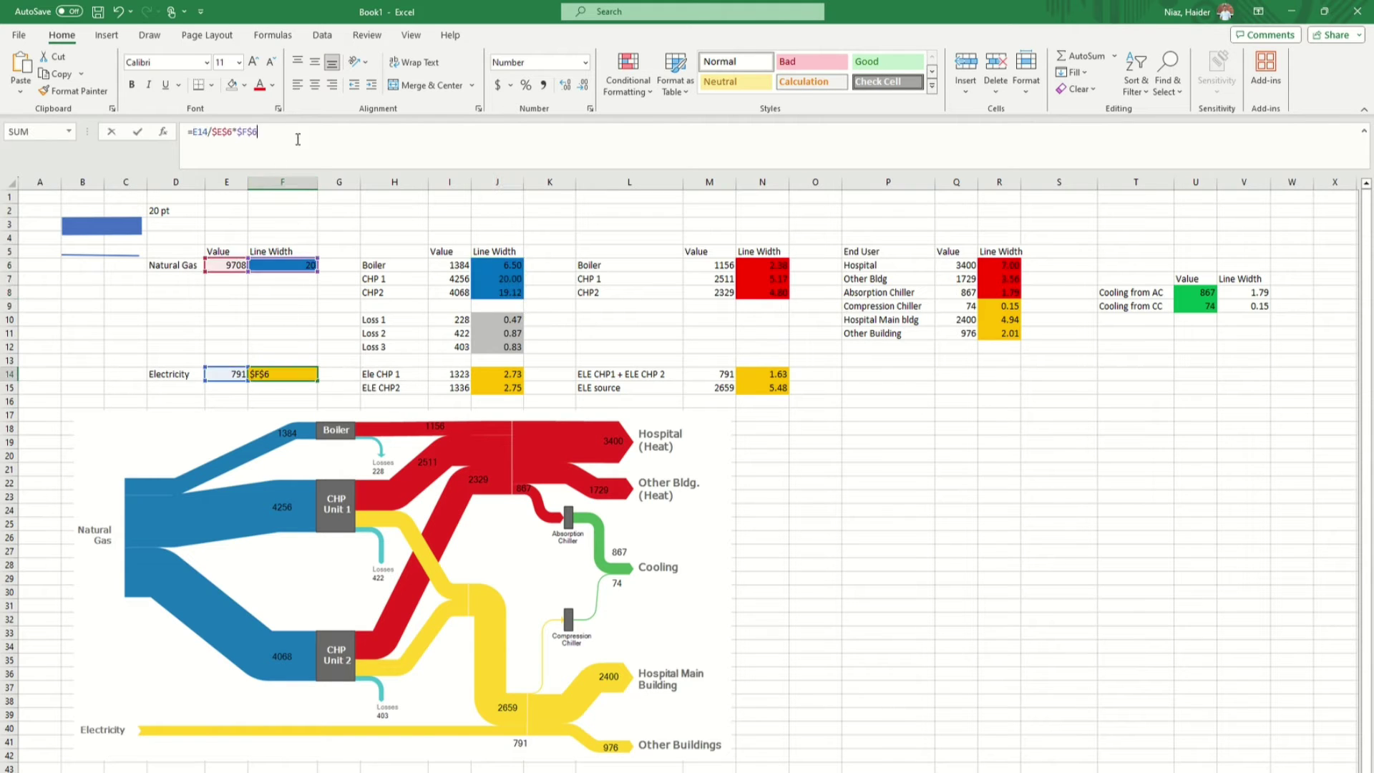
left_click_drag(238, 275, 440, 292)
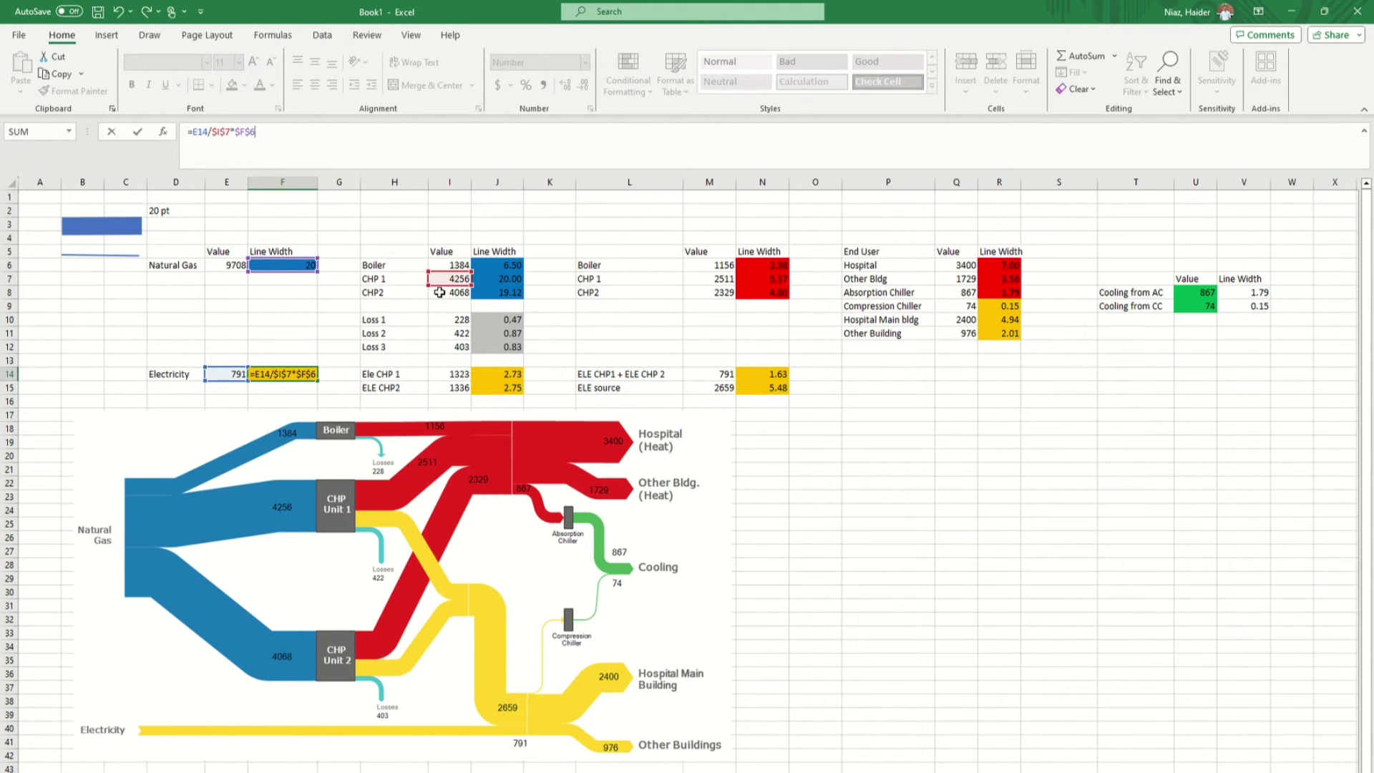
key("Return")
left_click(289, 373)
- Change J14's divisor to $I$7 and fill the formula down to J15
left_click(497, 368)
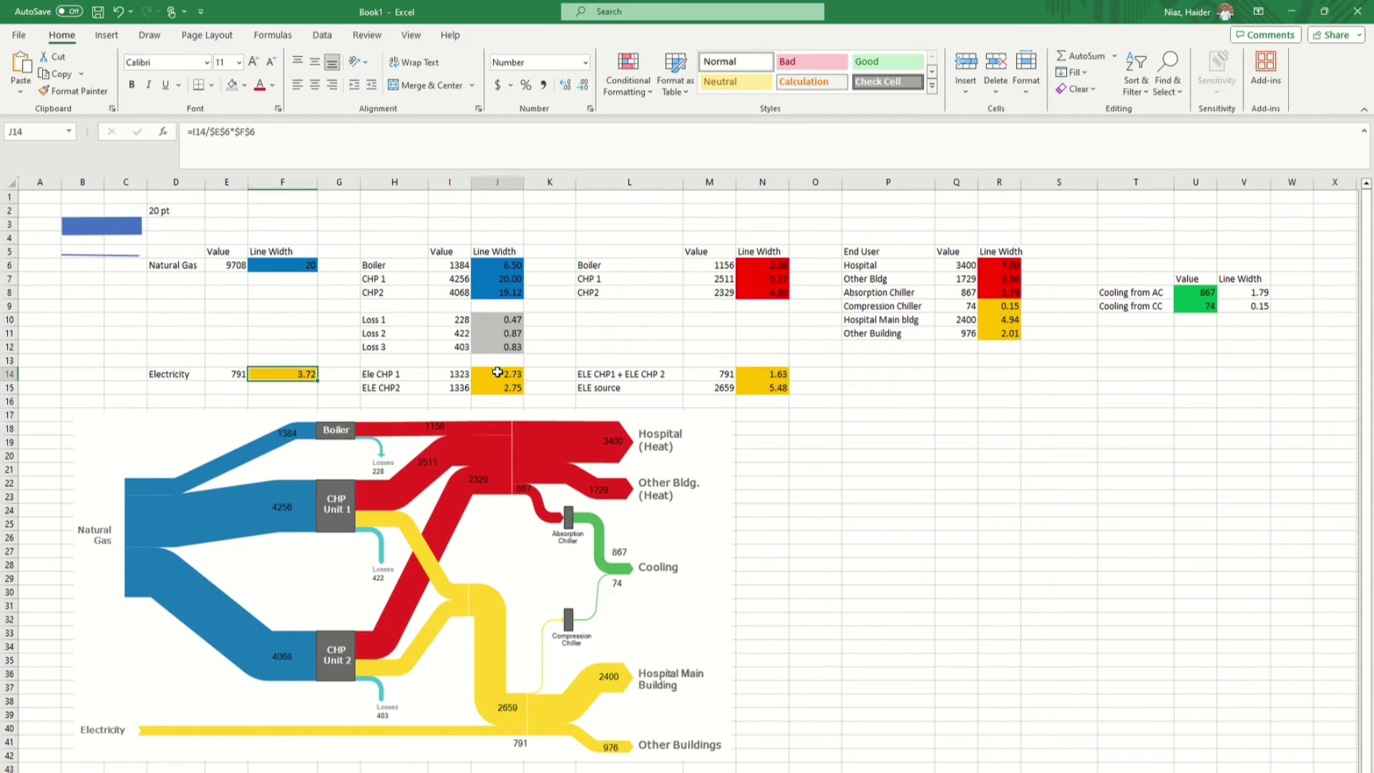
left_click(306, 130)
left_click(449, 278)
key("F4")
key("Return")
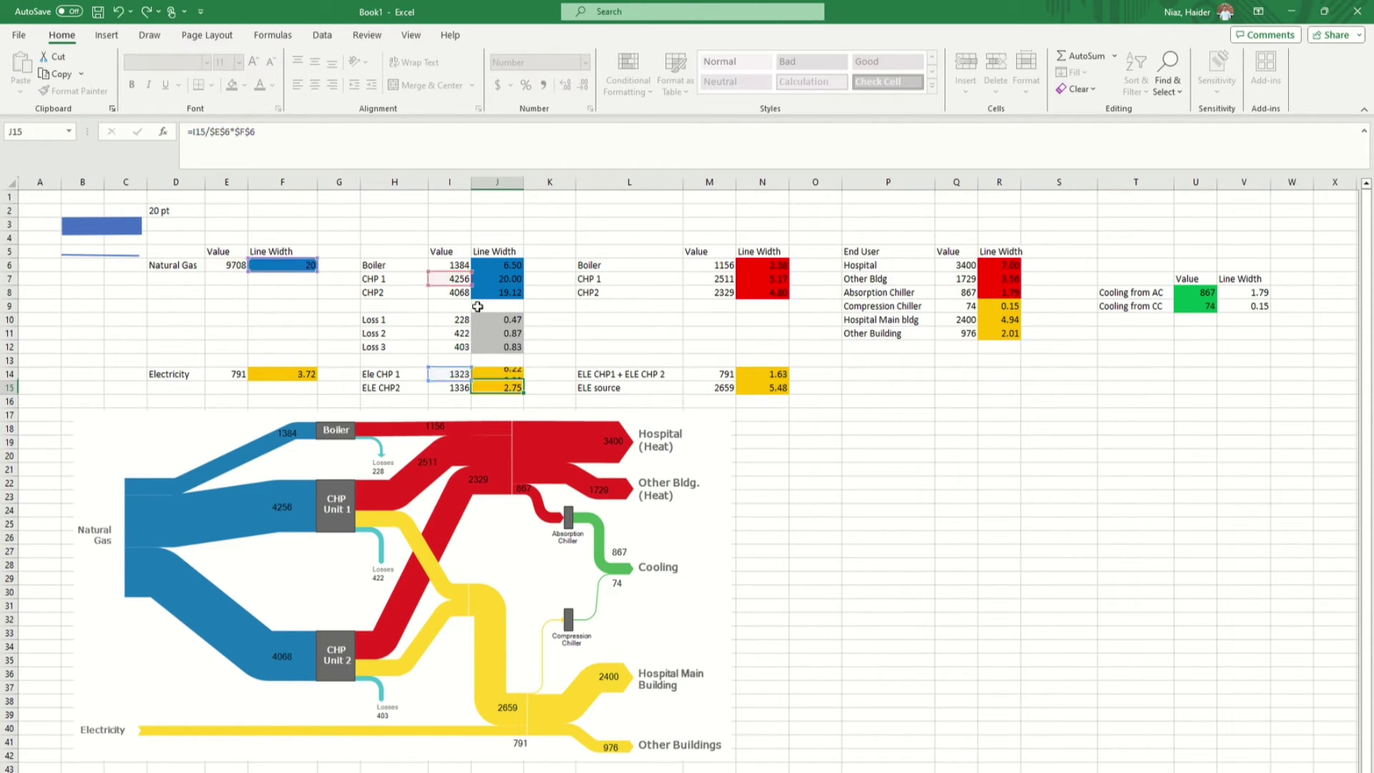
left_click(519, 378)
left_click_drag(524, 381, 524, 394)
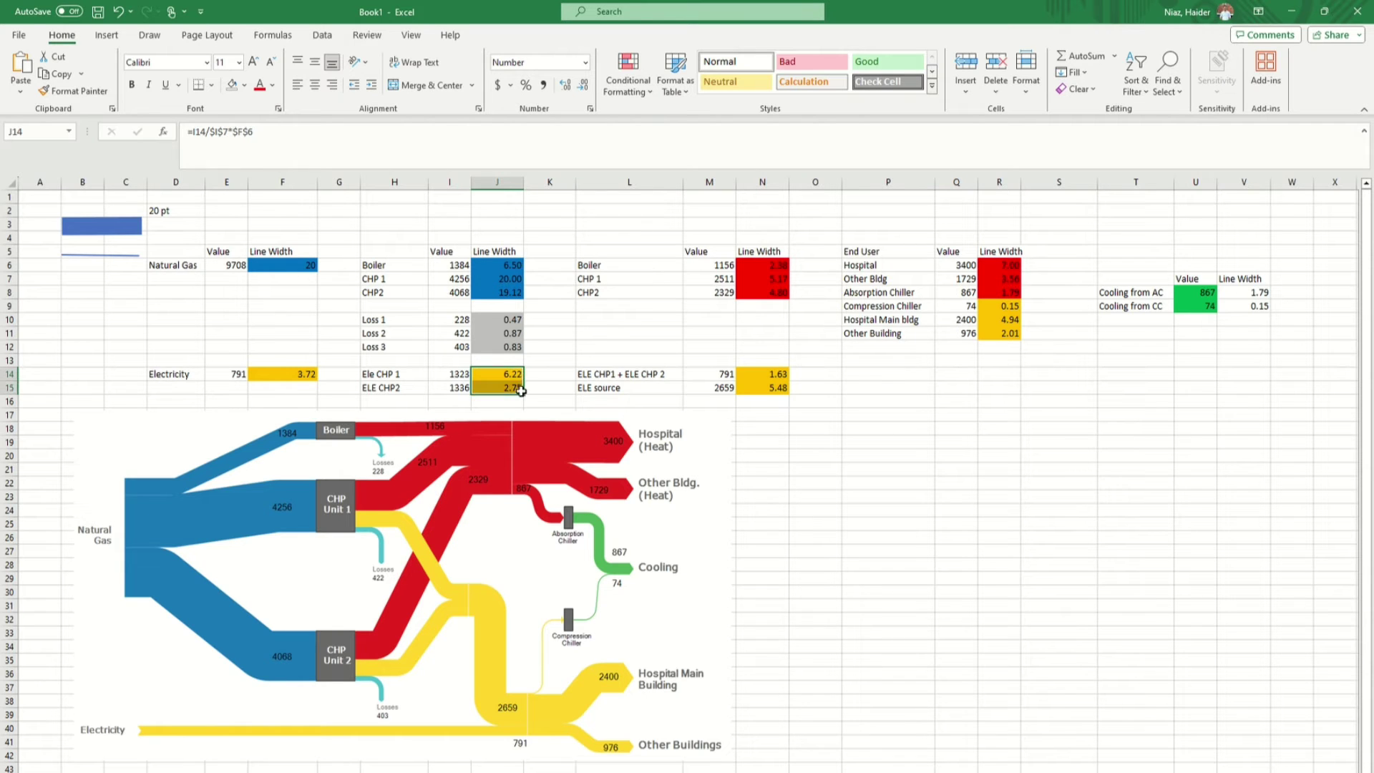
- Change the Loss 1 width formula J10's divisor to $I$7 and fill it down to J12
double_click(512, 319)
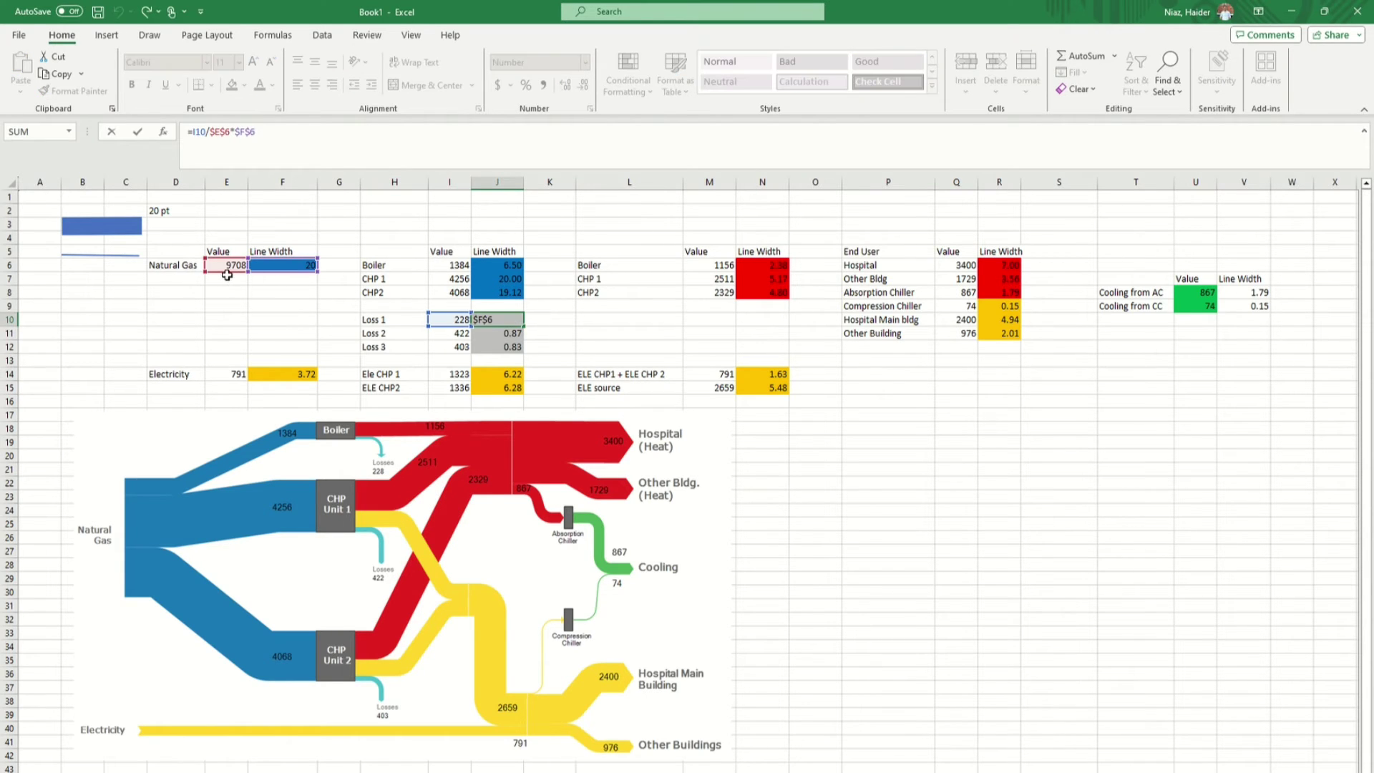
left_click_drag(226, 272, 283, 273)
left_click(449, 279)
key("F4")
key("Return")
left_click(514, 321)
left_click_drag(524, 328, 524, 352)
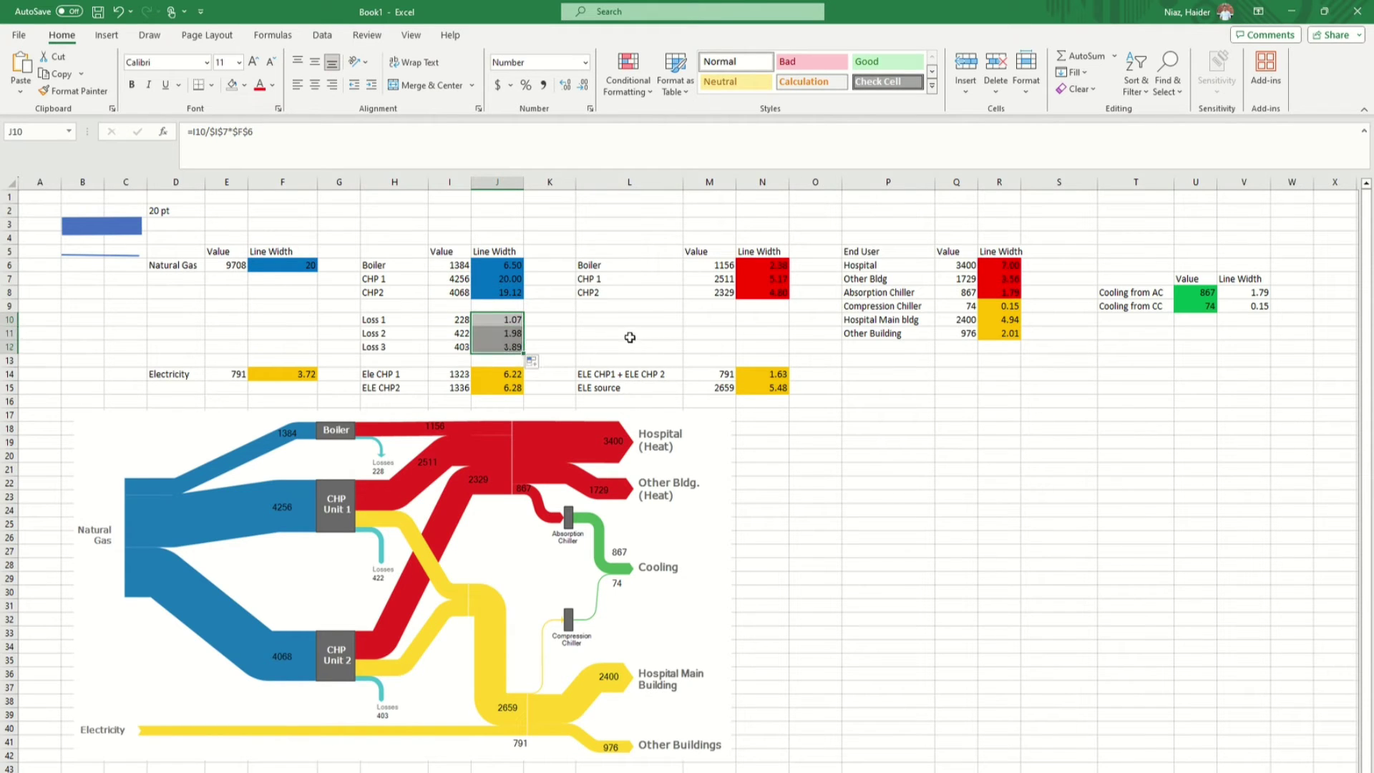
left_click(771, 266)
key("F2")
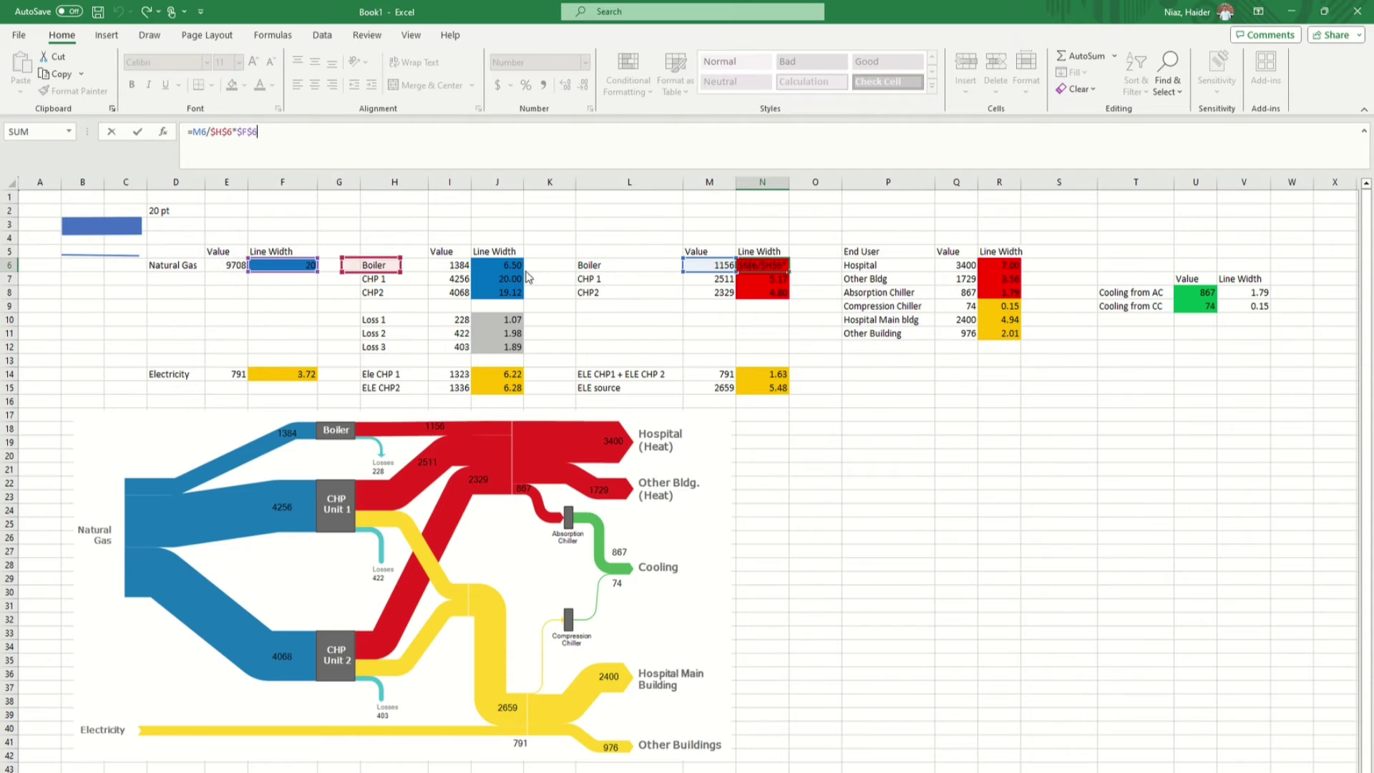
- Set the red Boiler width N6's divisor to $I$7 and fill it down to N8
left_click(528, 278)
left_click(450, 278)
key("F4")
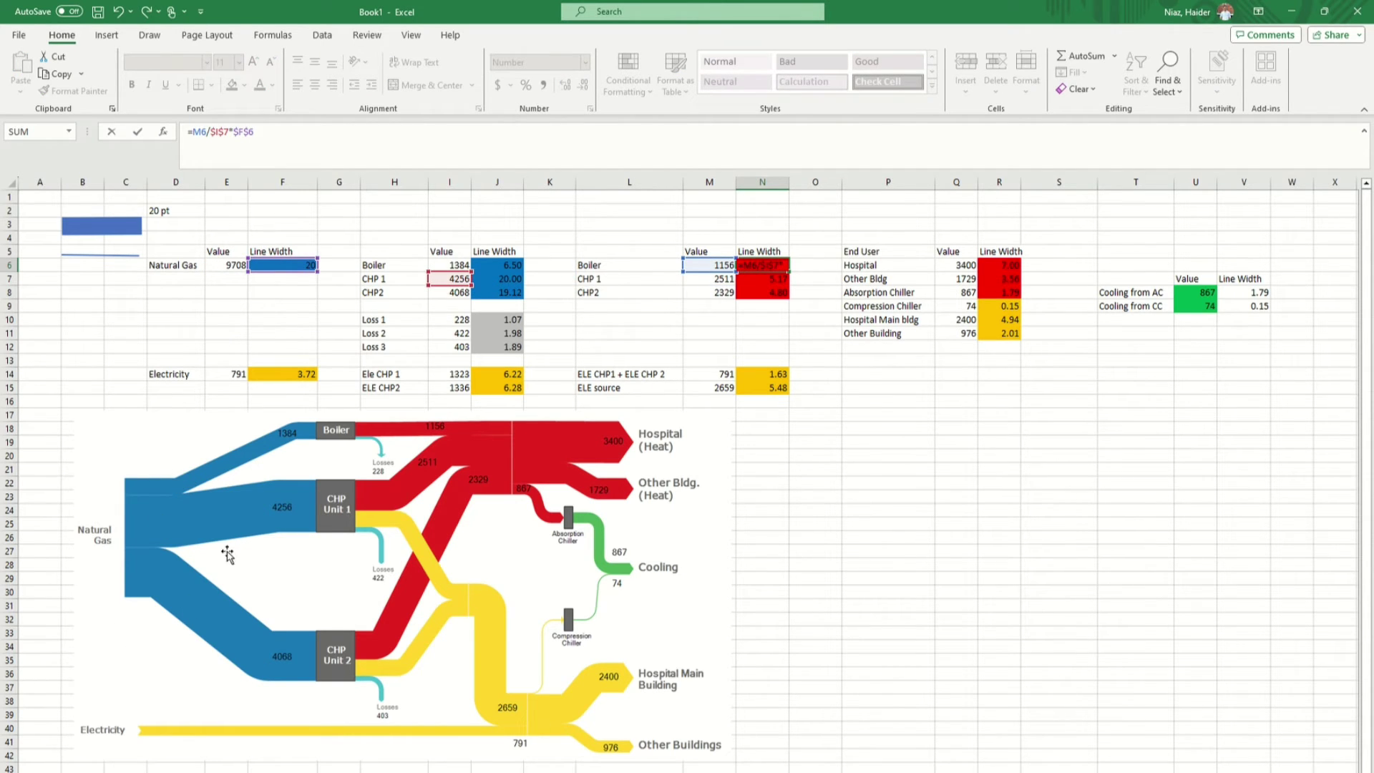
key("Return")
left_click(762, 265)
left_click_drag(789, 271, 790, 298)
- Update N14's width formula and fill it down to N15
double_click(779, 375)
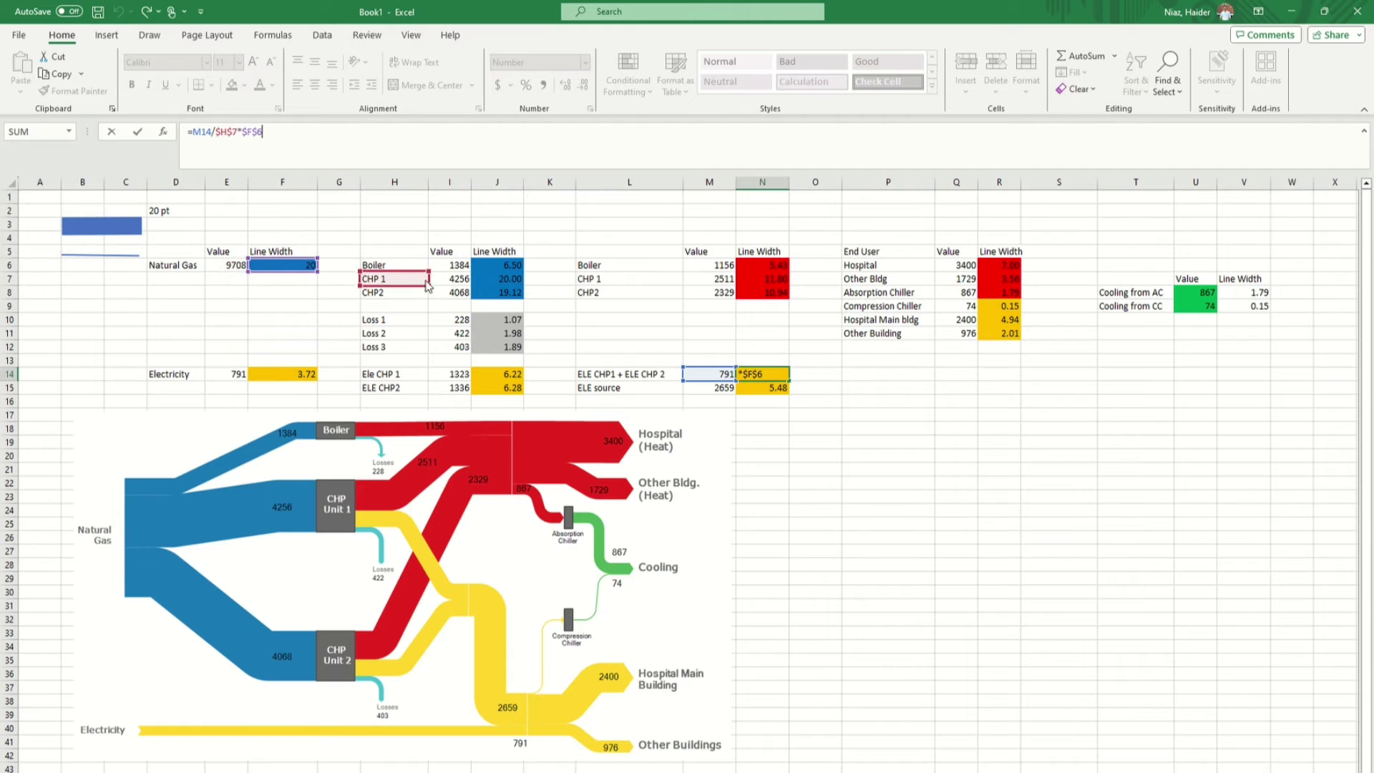
key("Return")
left_click(782, 373)
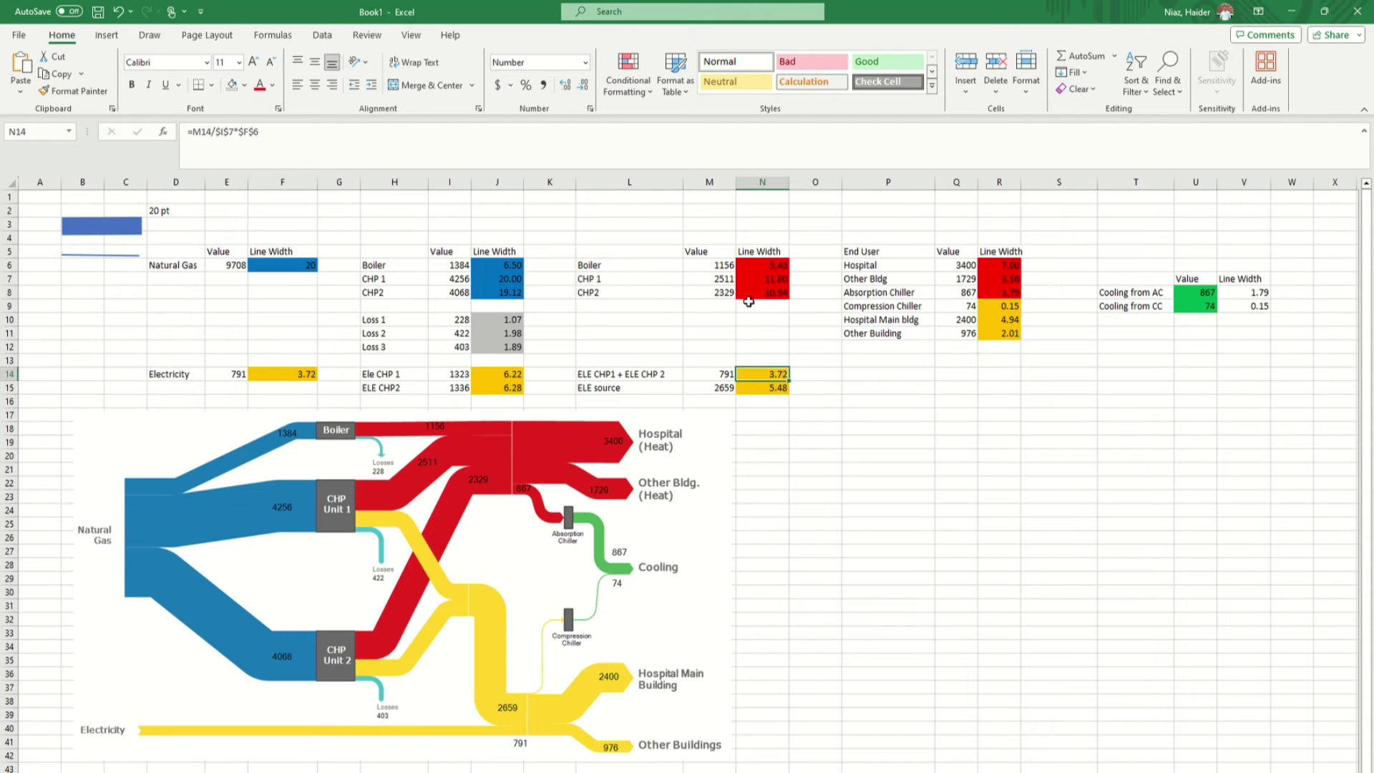
key("F2")
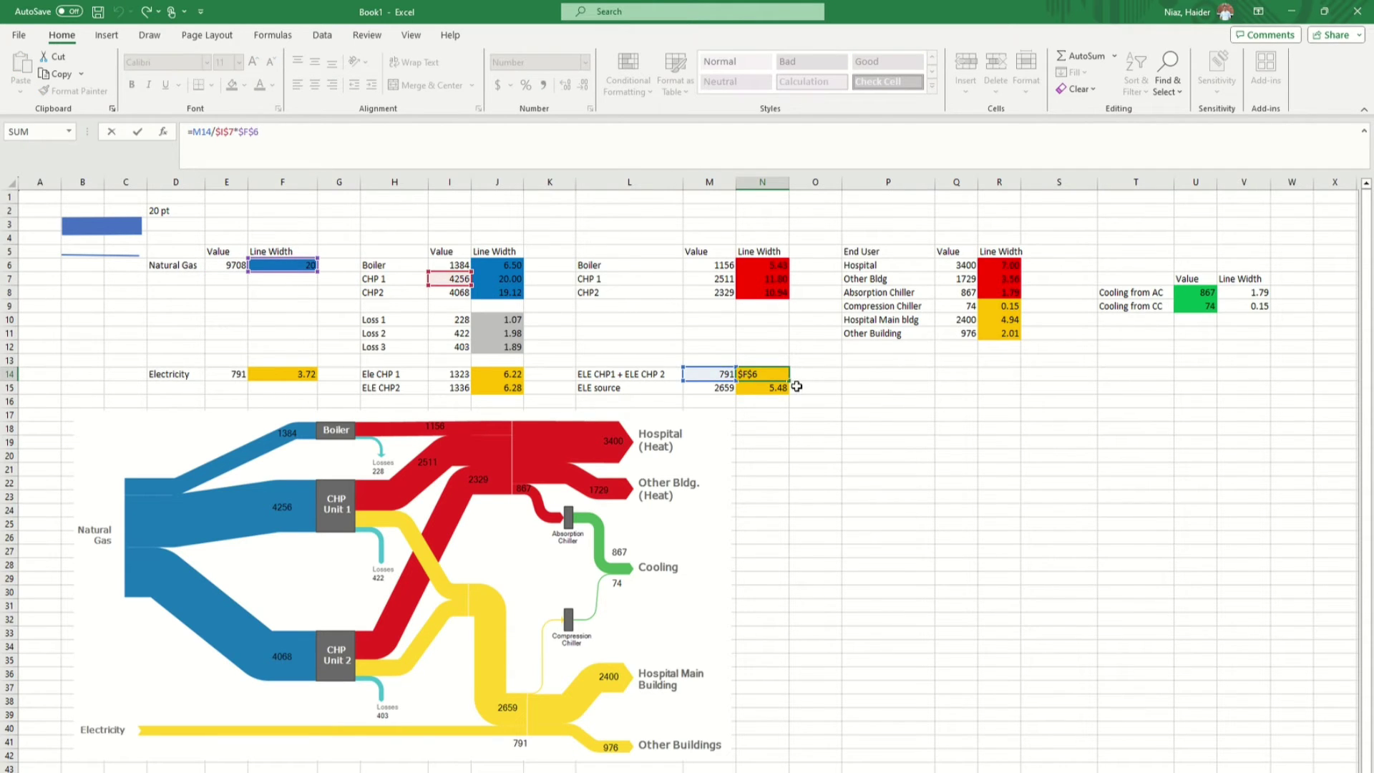
left_click_drag(790, 381, 789, 394)
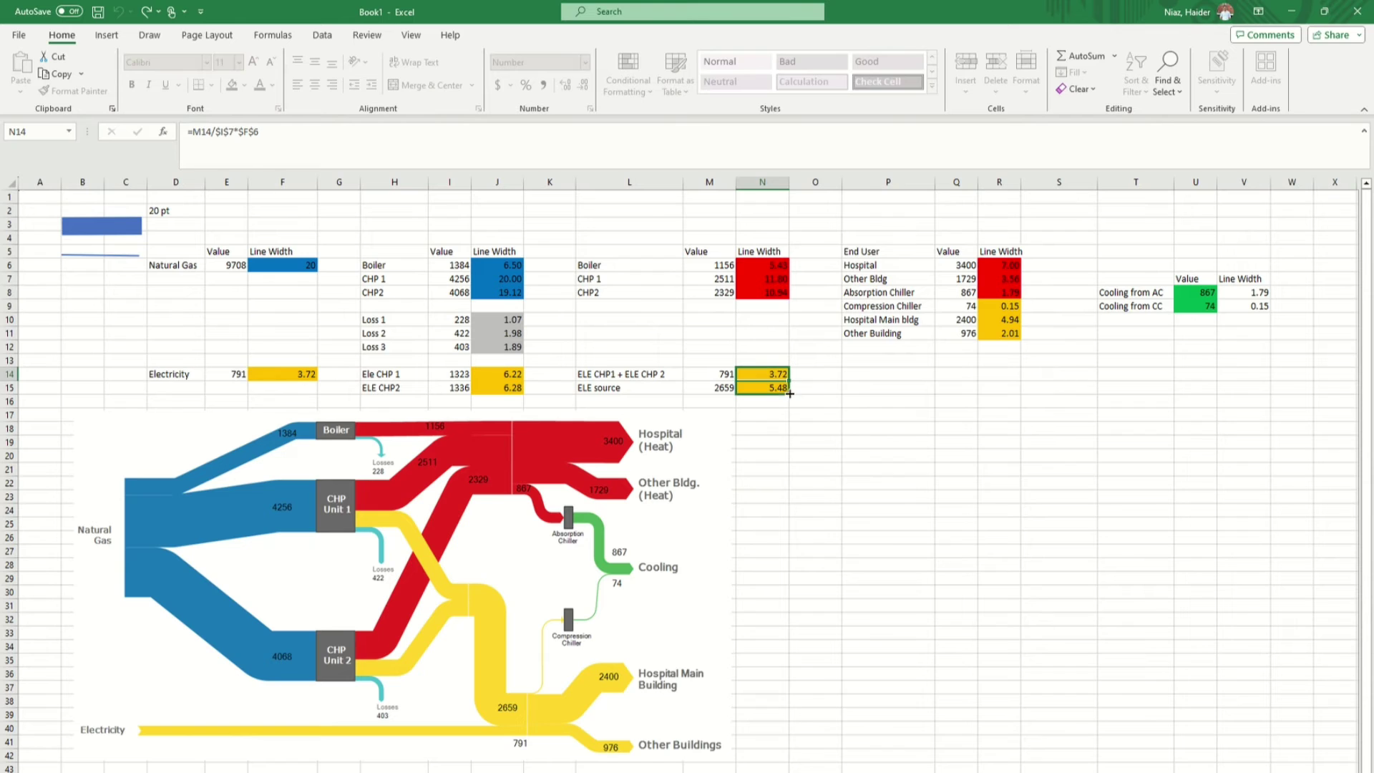
- Point the Hospital width R6 at $I$7 and fill it down to R8
left_click(1015, 268)
key("F2")
left_click_drag(236, 277, 467, 286)
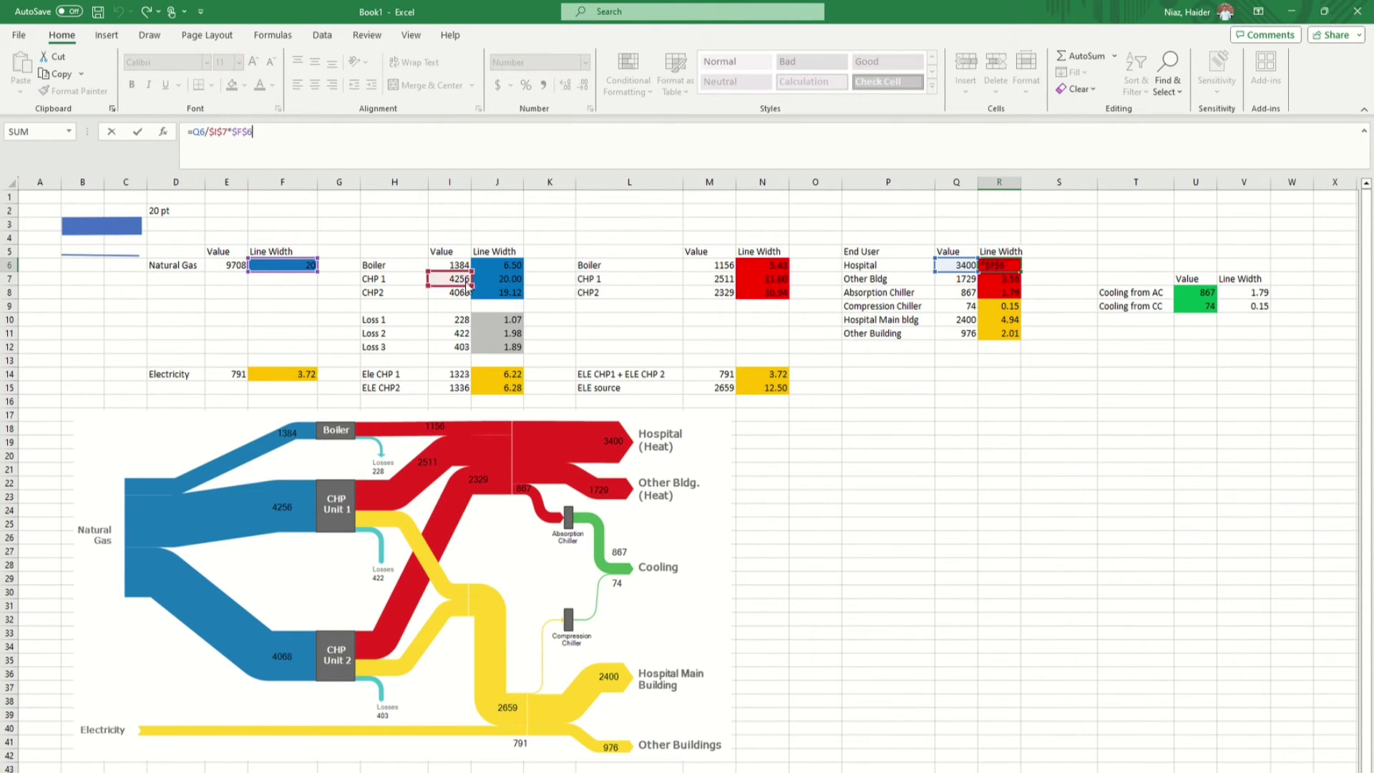
key("Return")
left_click(1011, 265)
left_click_drag(1020, 273, 1018, 295)
- Point the Compression Chiller width R9 at $I$7 and fill it down to R11
left_click(1009, 306)
left_click(400, 162)
left_click_drag(236, 273, 483, 294)
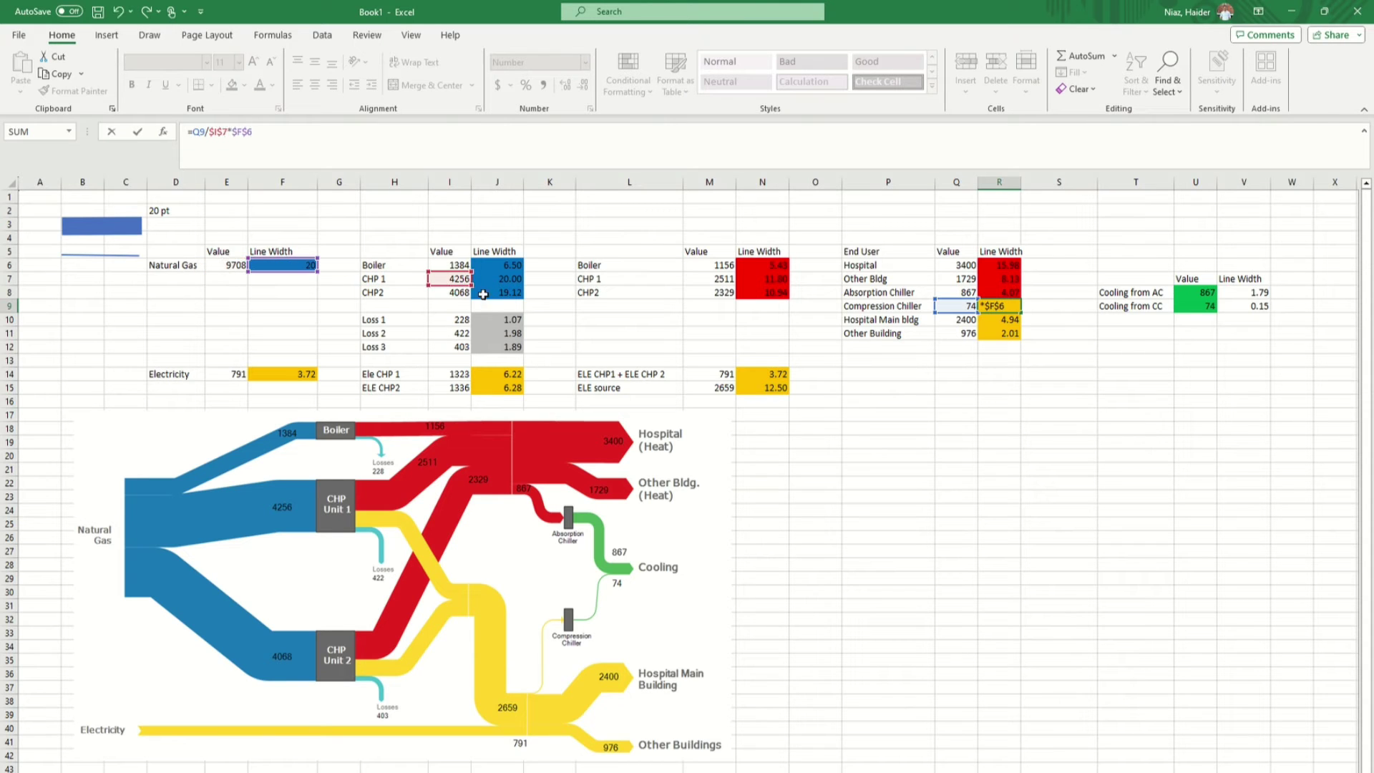
key("ctrl+Return")
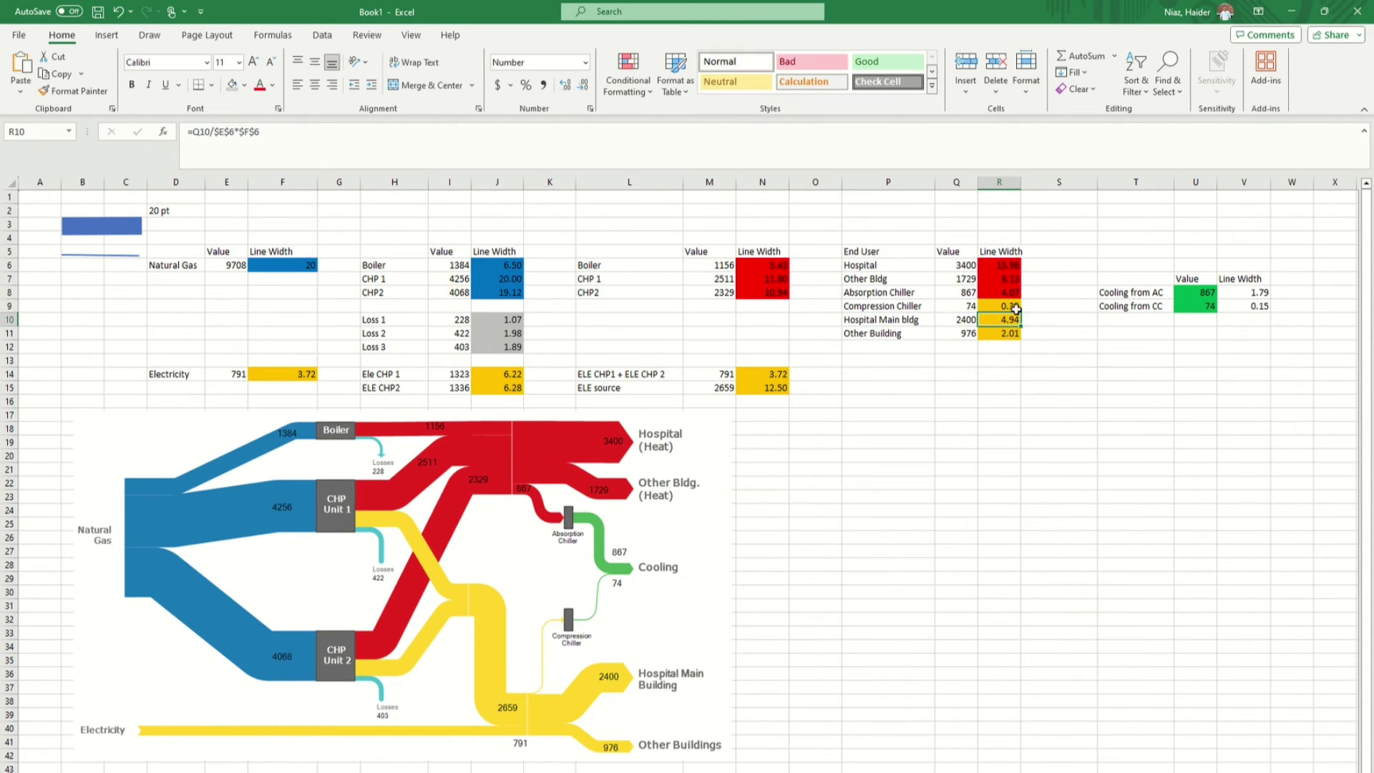
left_click_drag(1025, 314, 1020, 339)
- Point the Cooling from AC width V8 at $I$7 and fill it down to V9
left_click(1254, 294)
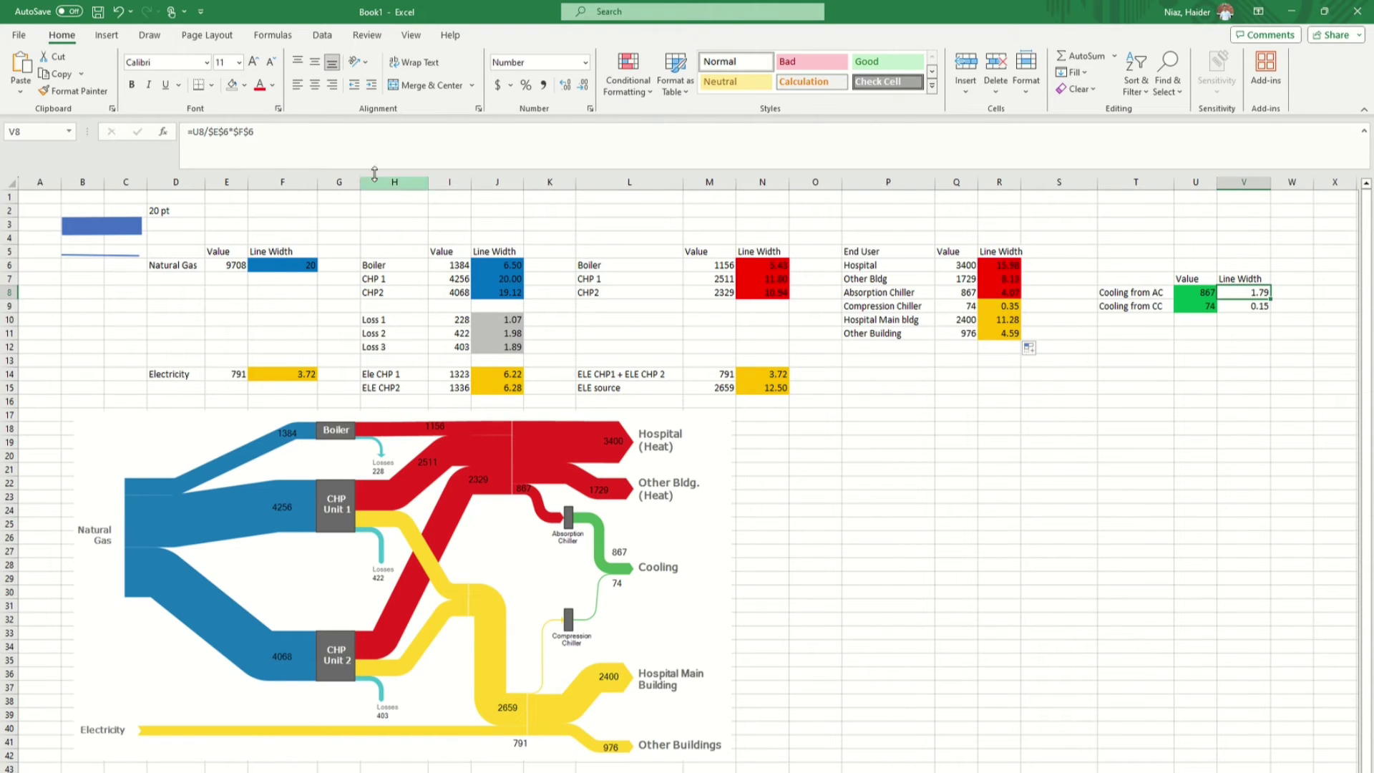
key("F2")
left_click_drag(234, 271, 458, 285)
key("Return")
left_click(1263, 293)
left_click_drag(1271, 302, 1270, 311)
left_click(1233, 388)
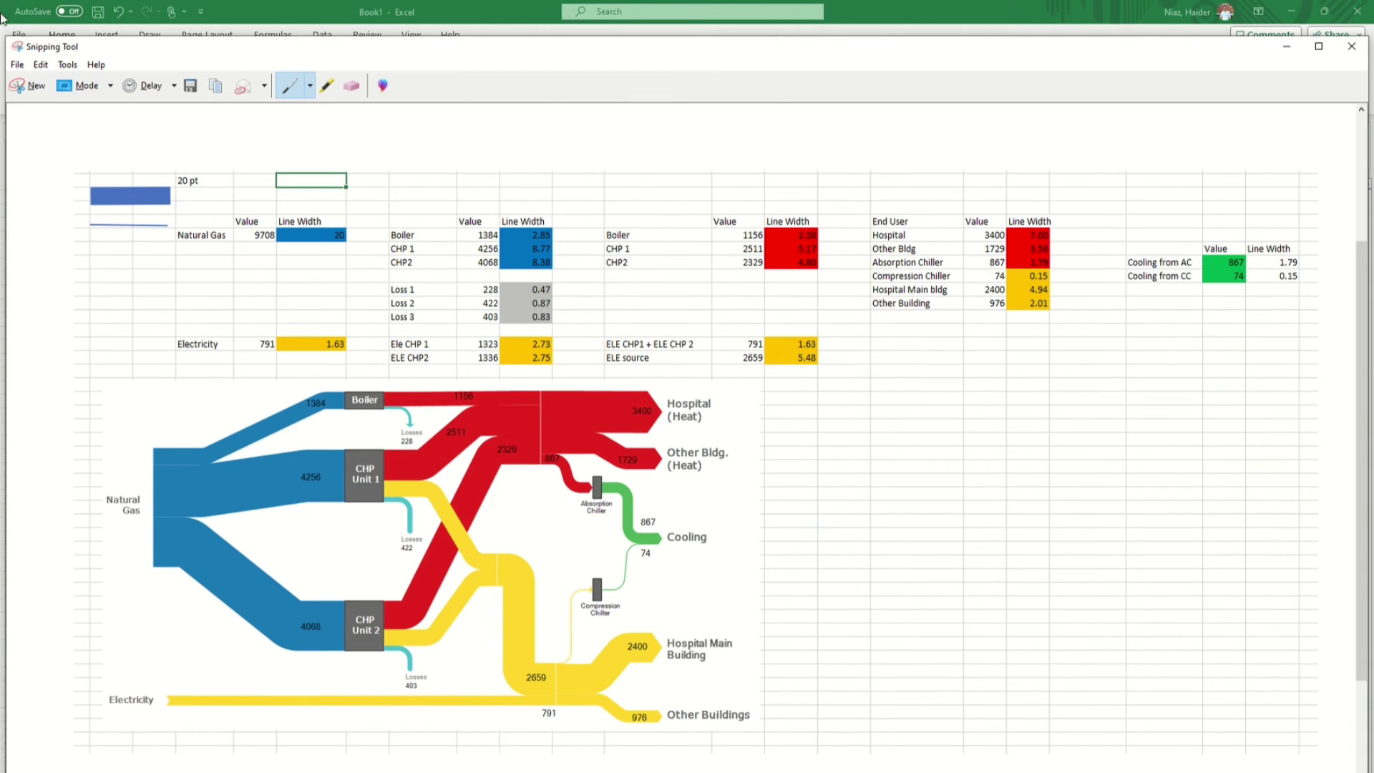
- Snip the updated tables and Sankey chart and copy the snip to the clipboard
left_click(29, 85)
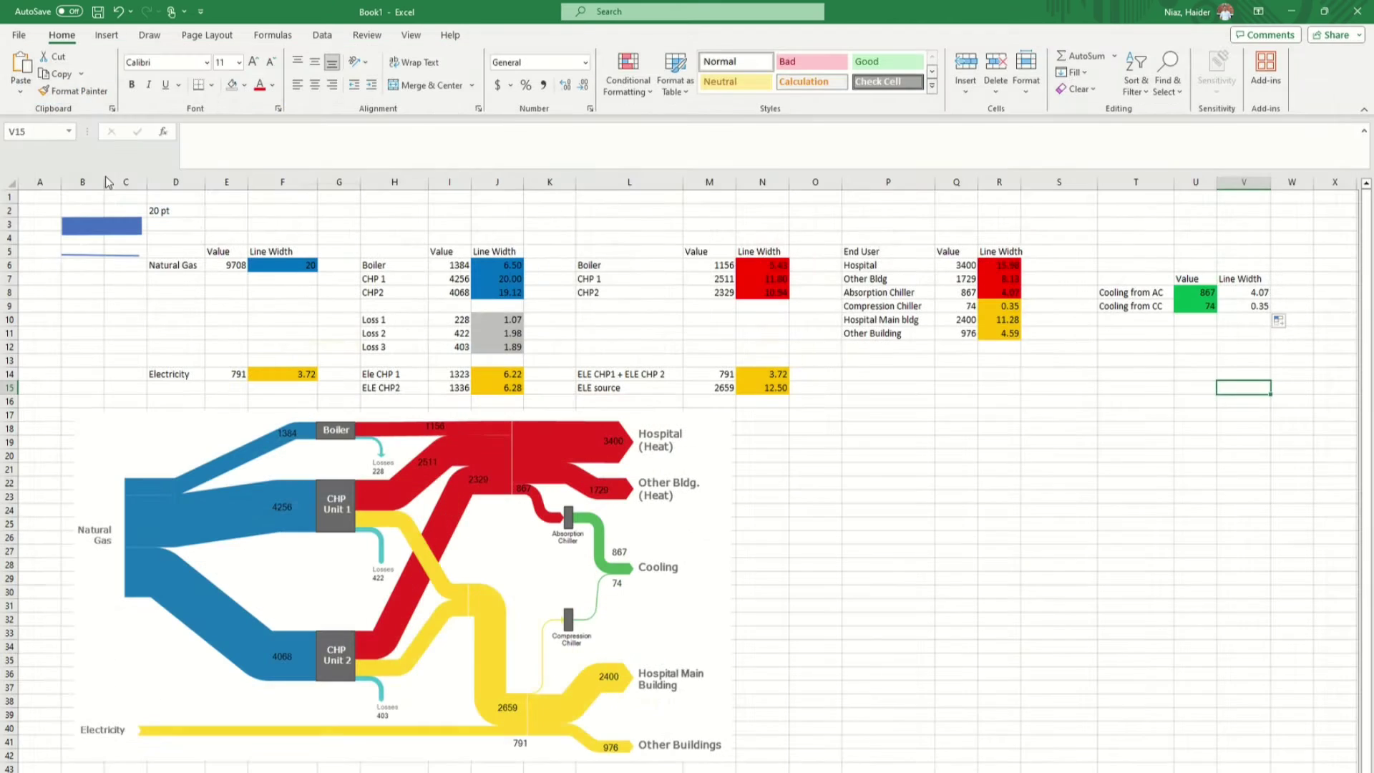
left_click_drag(56, 198, 1295, 772)
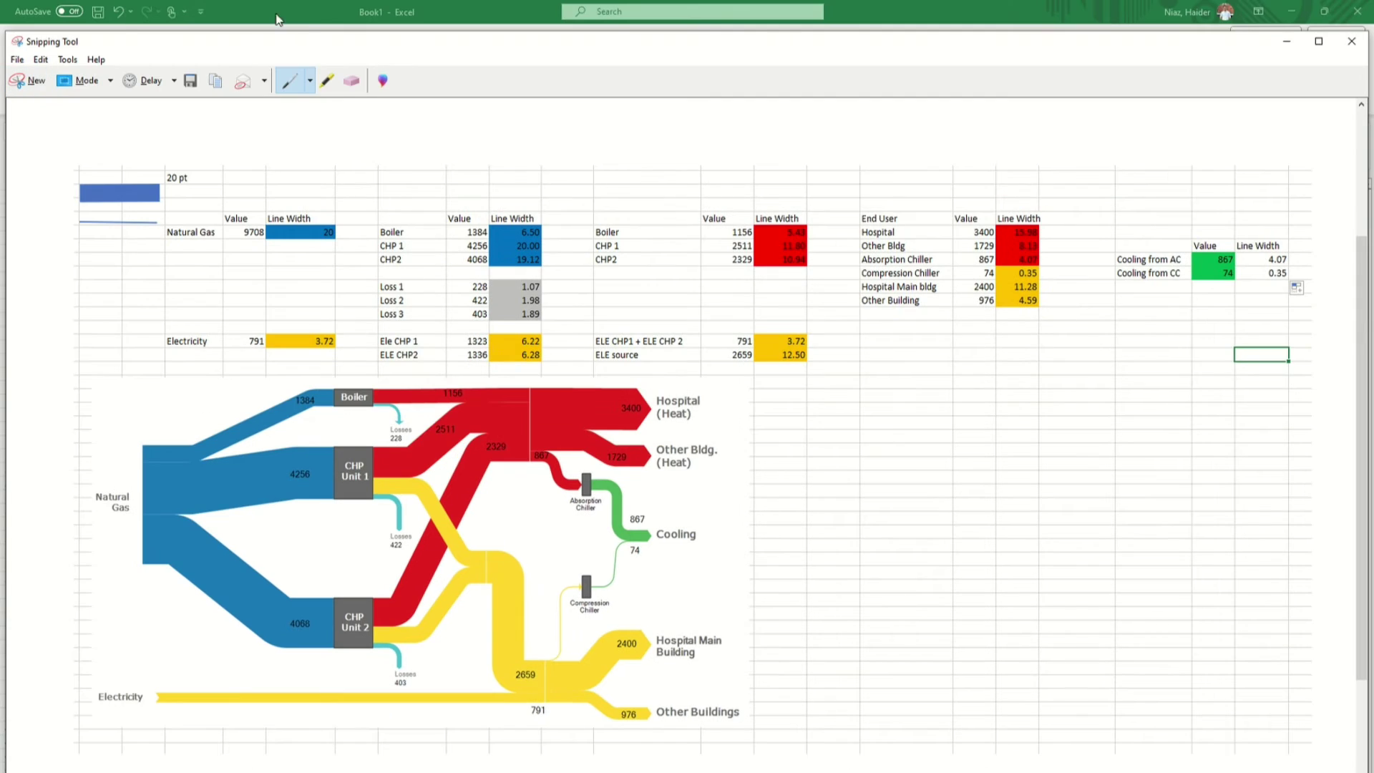
left_click(41, 59)
left_click(64, 76)
key("alt+Tab")
- Replace the old spreadsheet picture with the new snip, placed below the slide diagram
left_click(939, 648)
key("Delete")
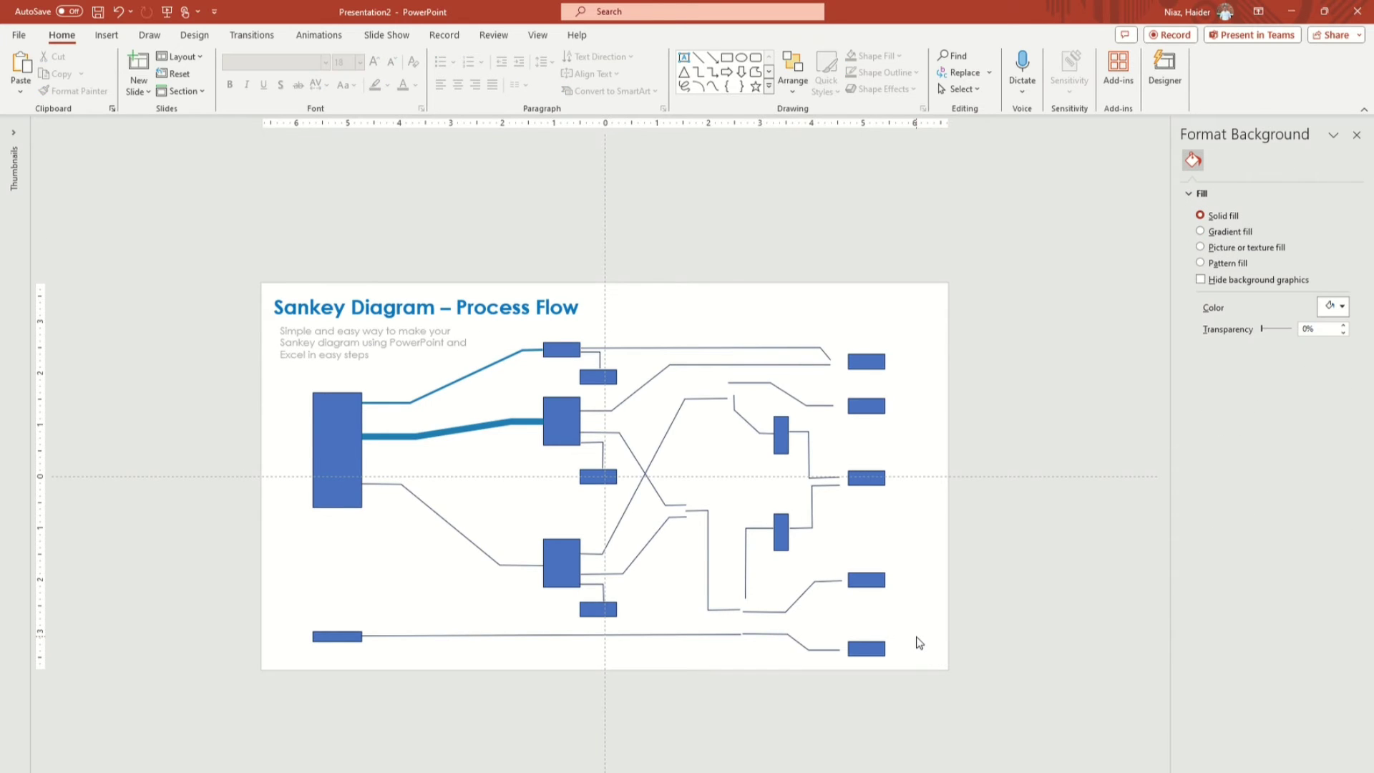
key("ctrl+v")
left_click_drag(634, 425, 636, 598)
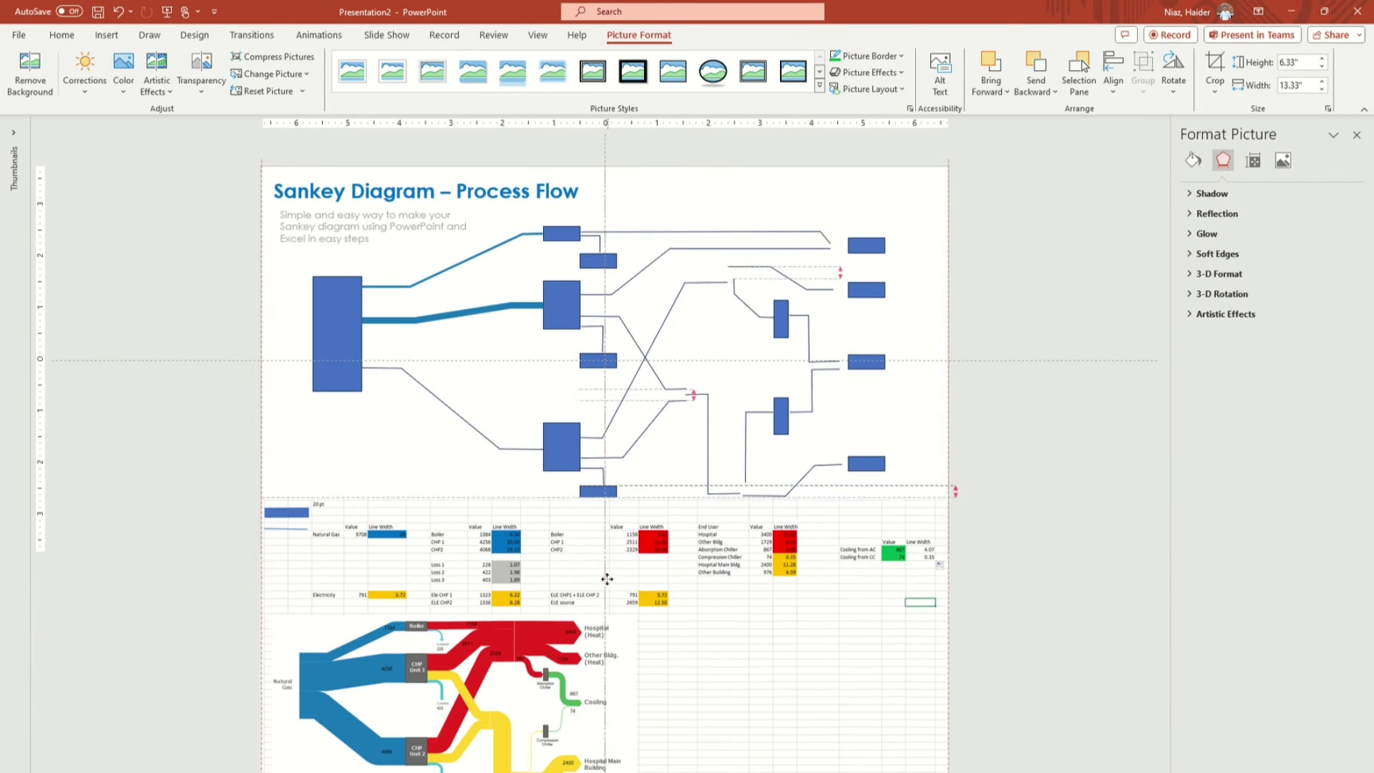
key("Down")
key("Down")
key("Down")
key("Down")
key("Down")
key("Down")
key("Down")
key("Down")
key("Down")
key("Down")
key("Down")
key("Down")
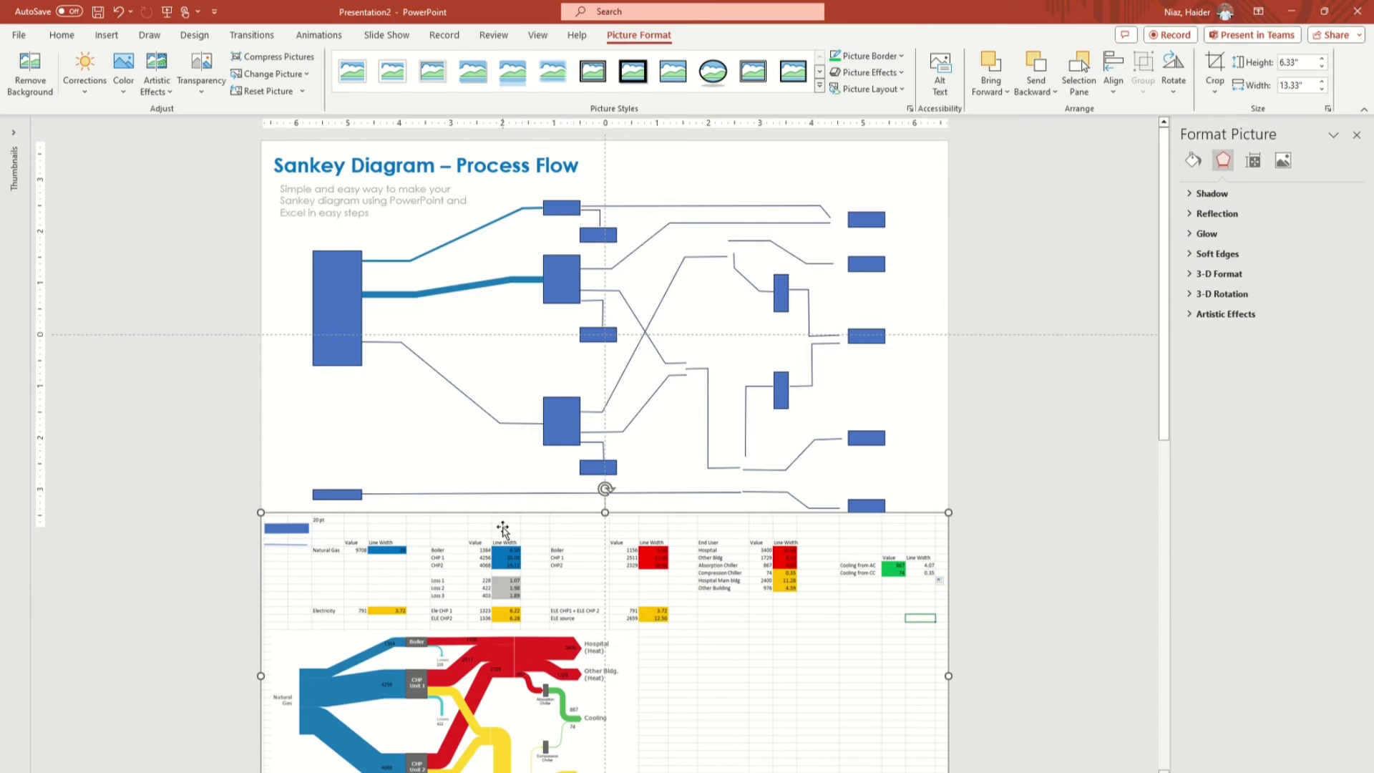
- Set the upper flow line to 6.50 pt and the middle flow line to 20 pt
left_click(453, 242)
left_click(1193, 182)
double_click(1317, 461)
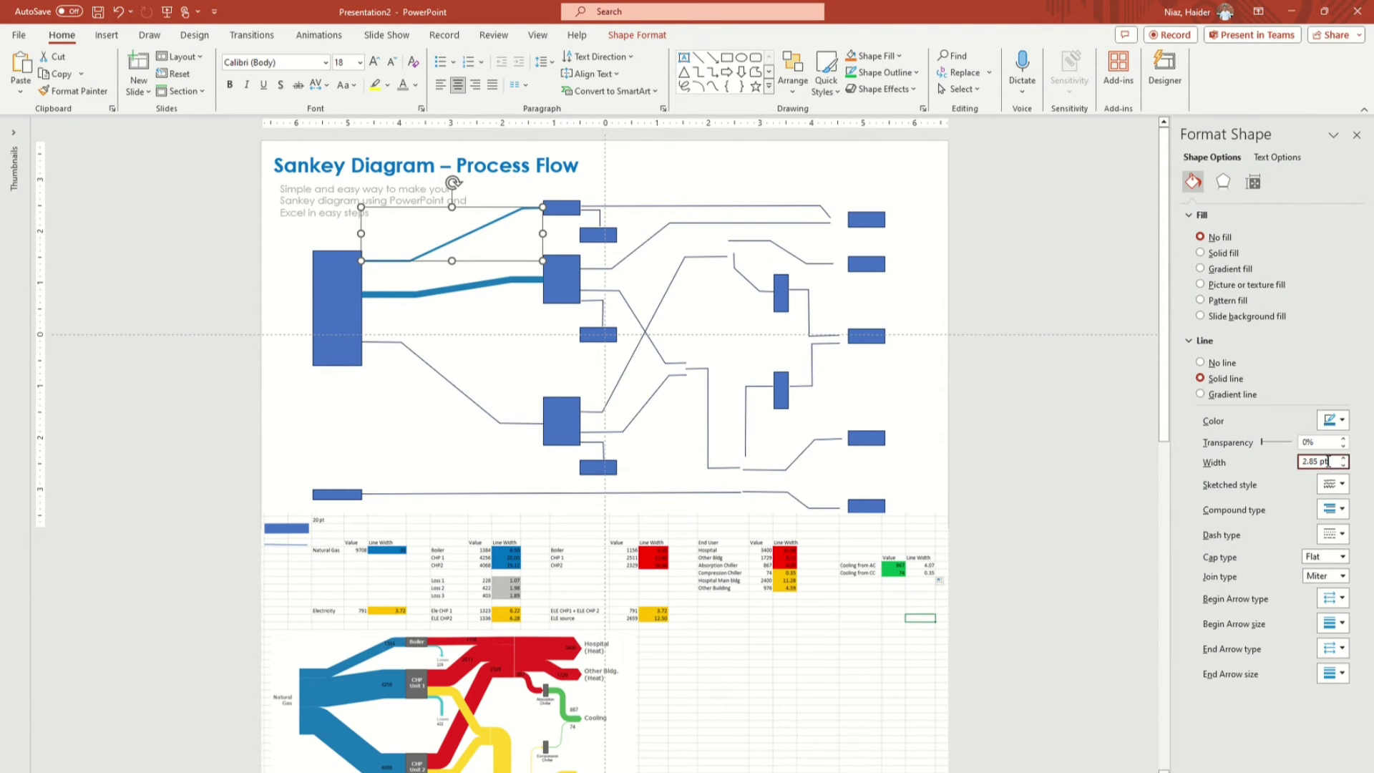
type("6.50")
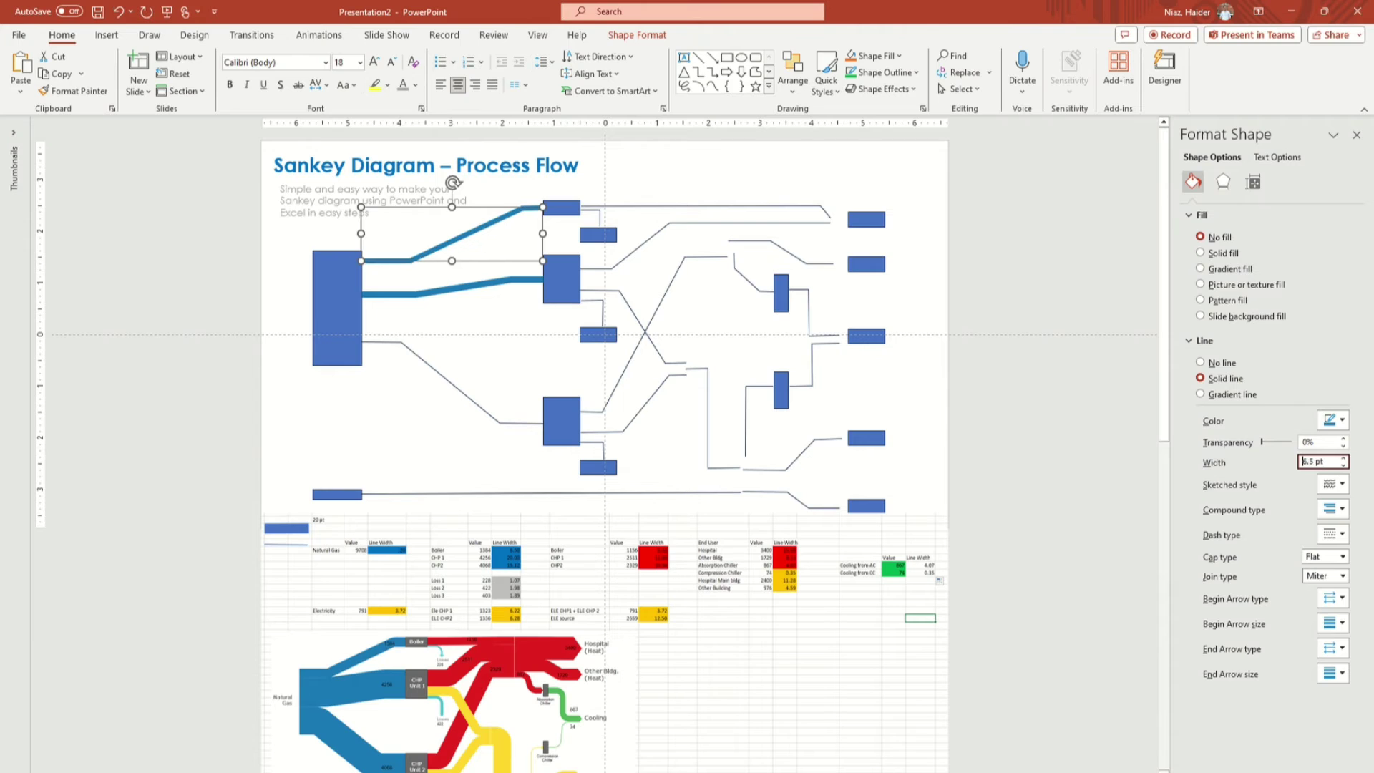
left_click(451, 289)
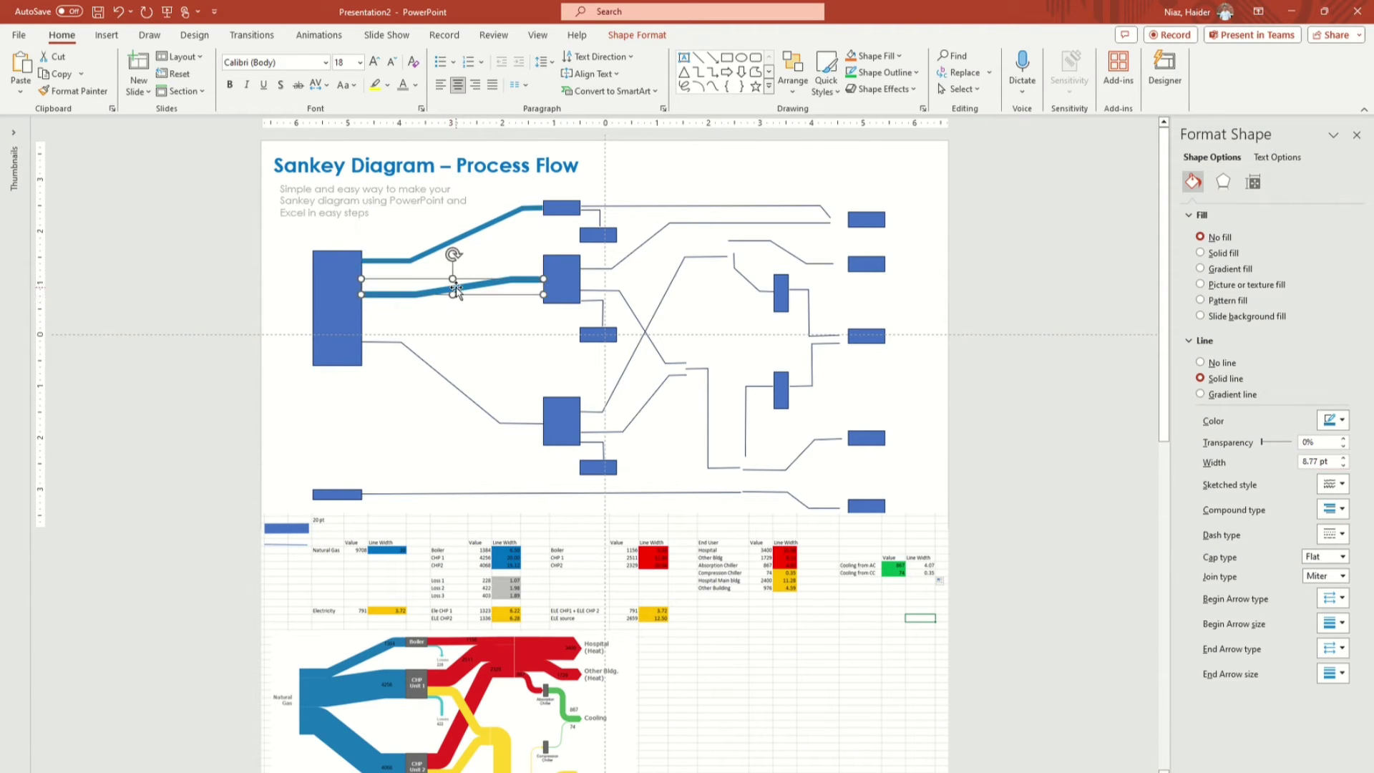
double_click(1317, 460)
type("20")
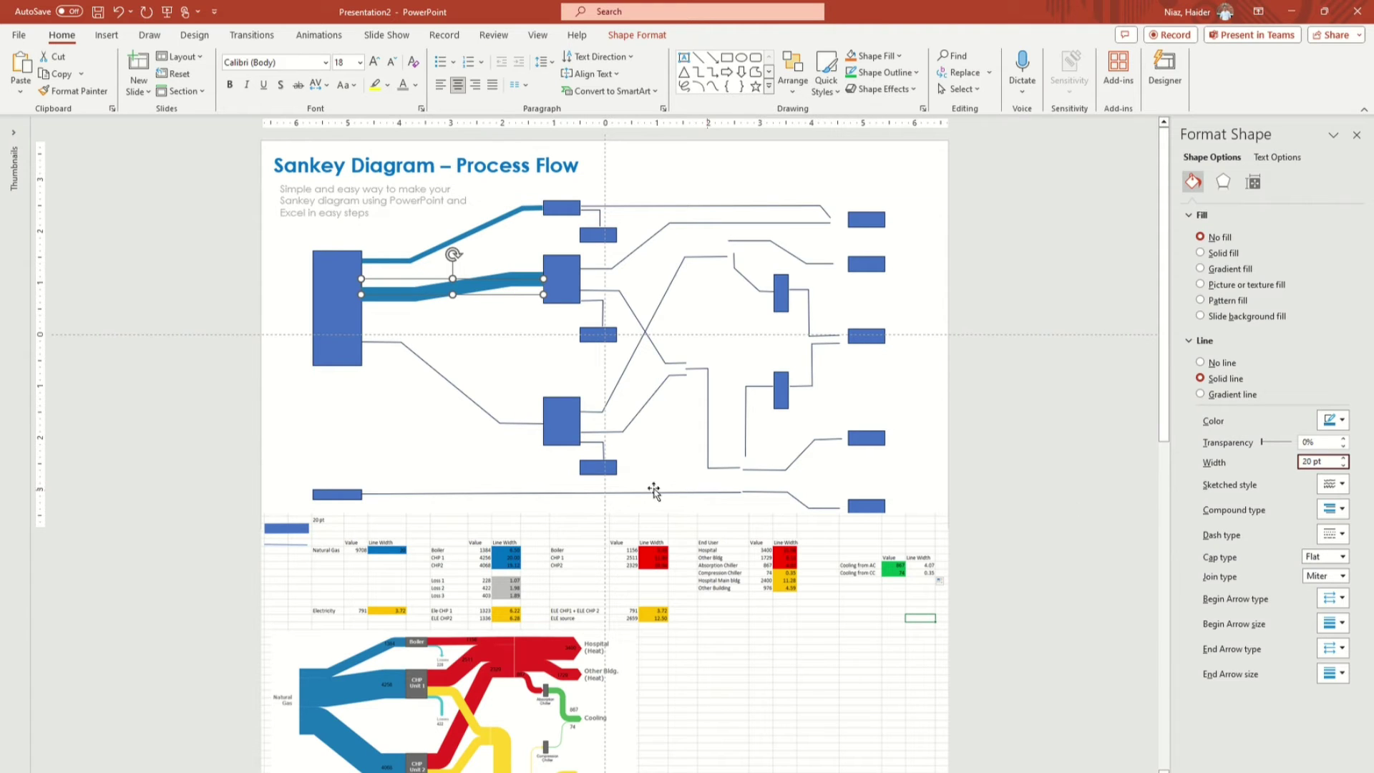
- Give the connector to CHP Unit 2 a 19 pt width and the recent blue
left_click(414, 347)
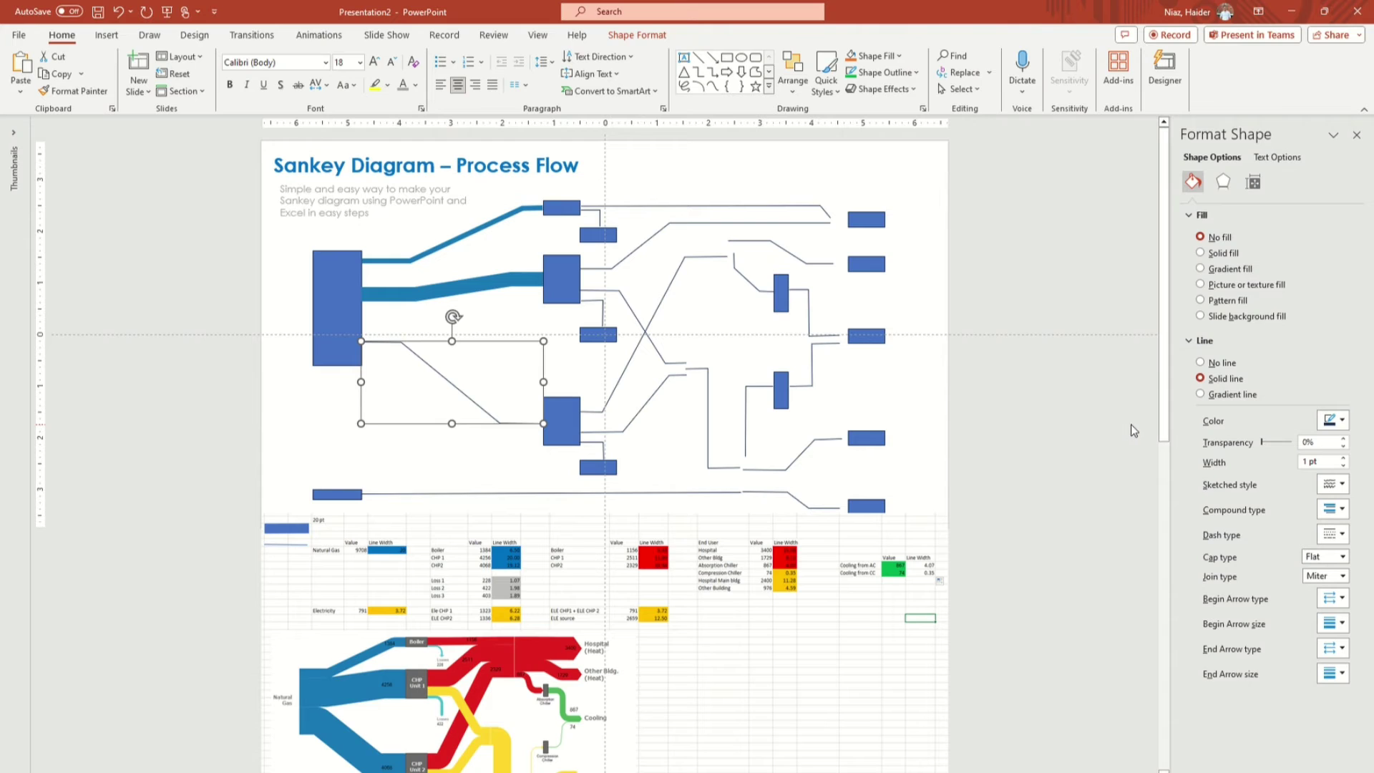
left_click(1321, 461)
left_click_drag(1321, 461, 1294, 472)
type("19.12")
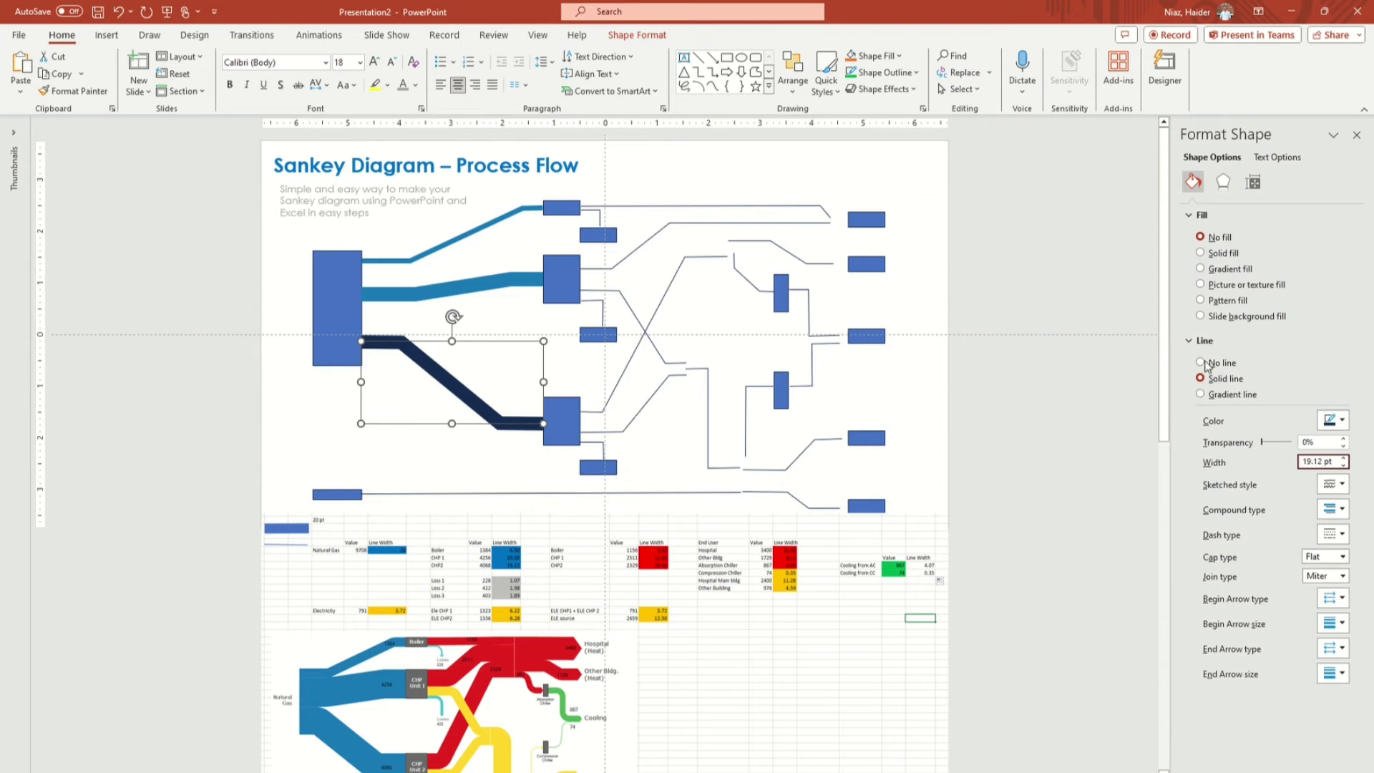
left_click(1322, 419)
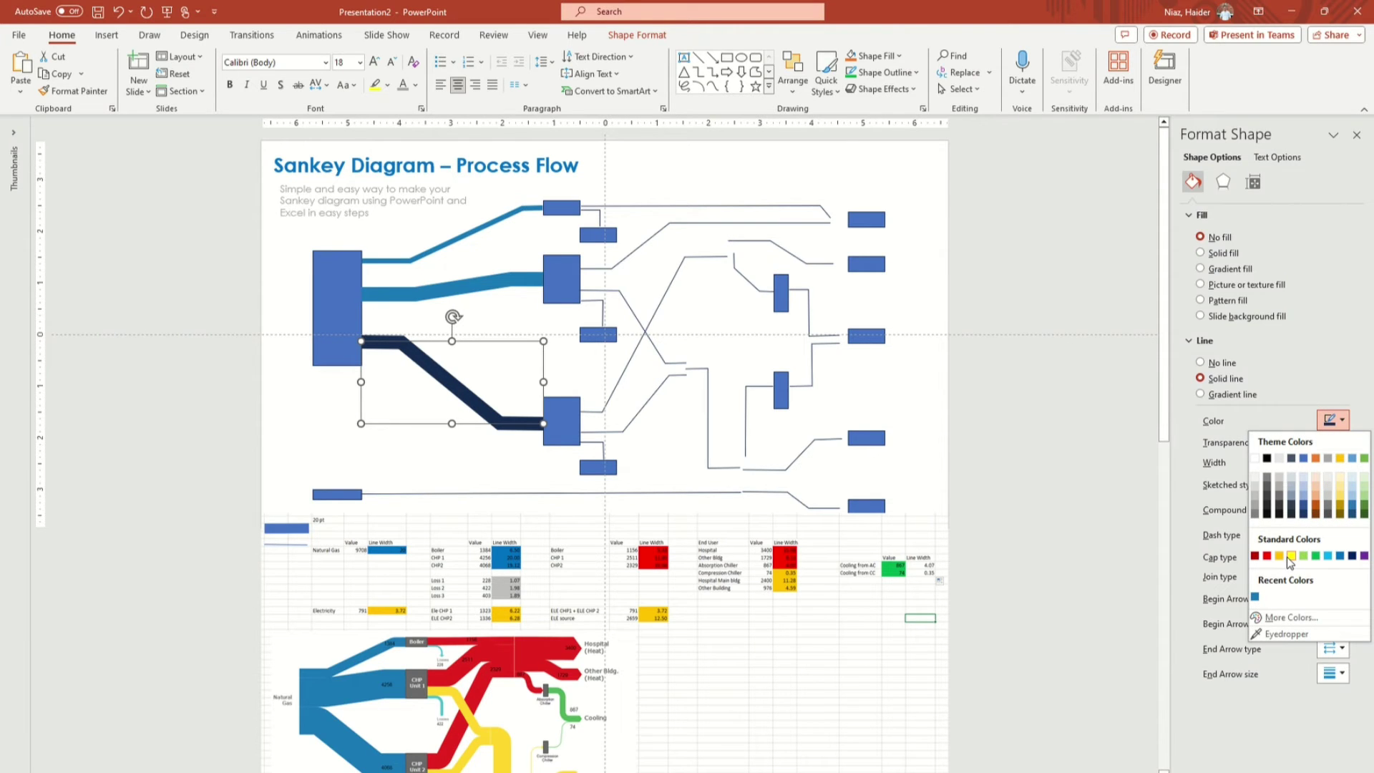
left_click(1255, 596)
left_click(186, 374)
- Widen the thick middle flow line from the source box to 60 pt
left_click(398, 292)
left_click_drag(1331, 462, 1280, 466)
type("60")
key("Return")
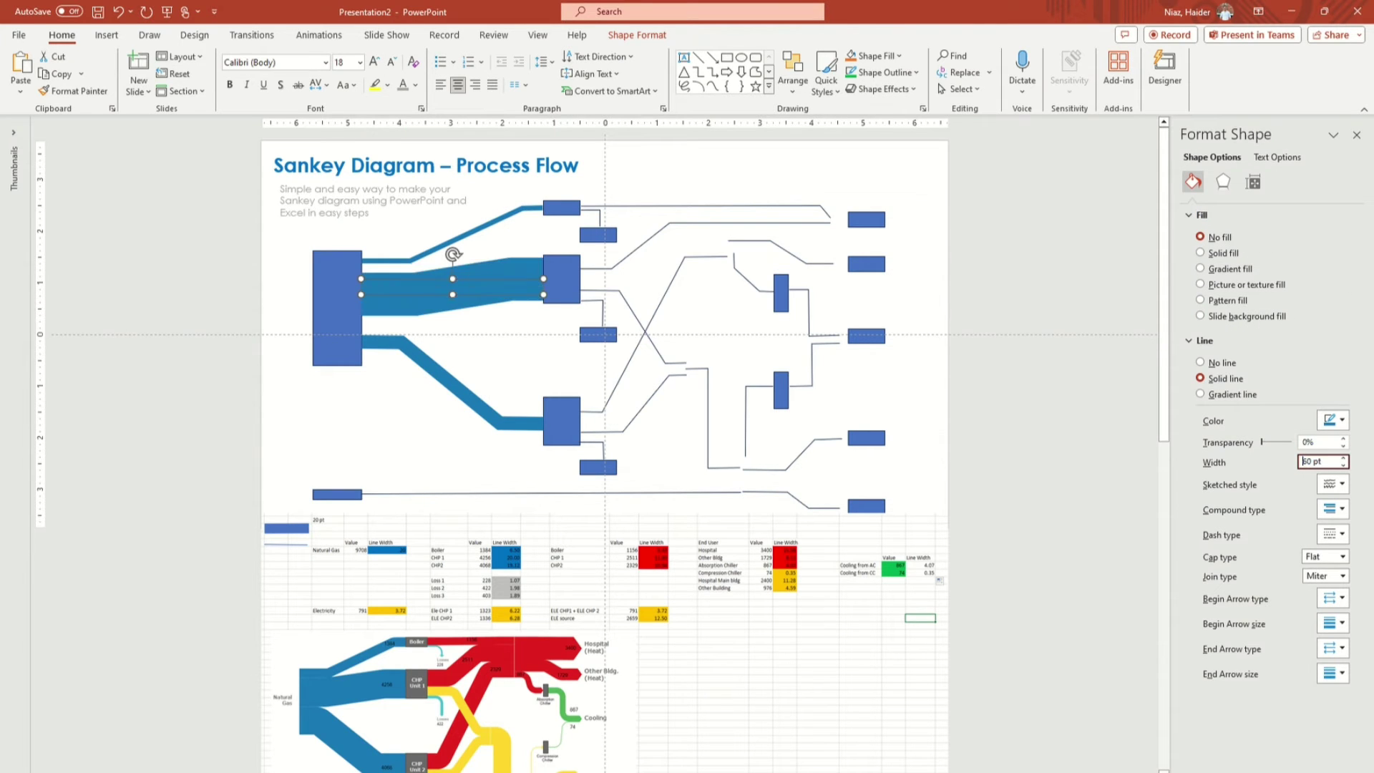
left_click(1001, 293)
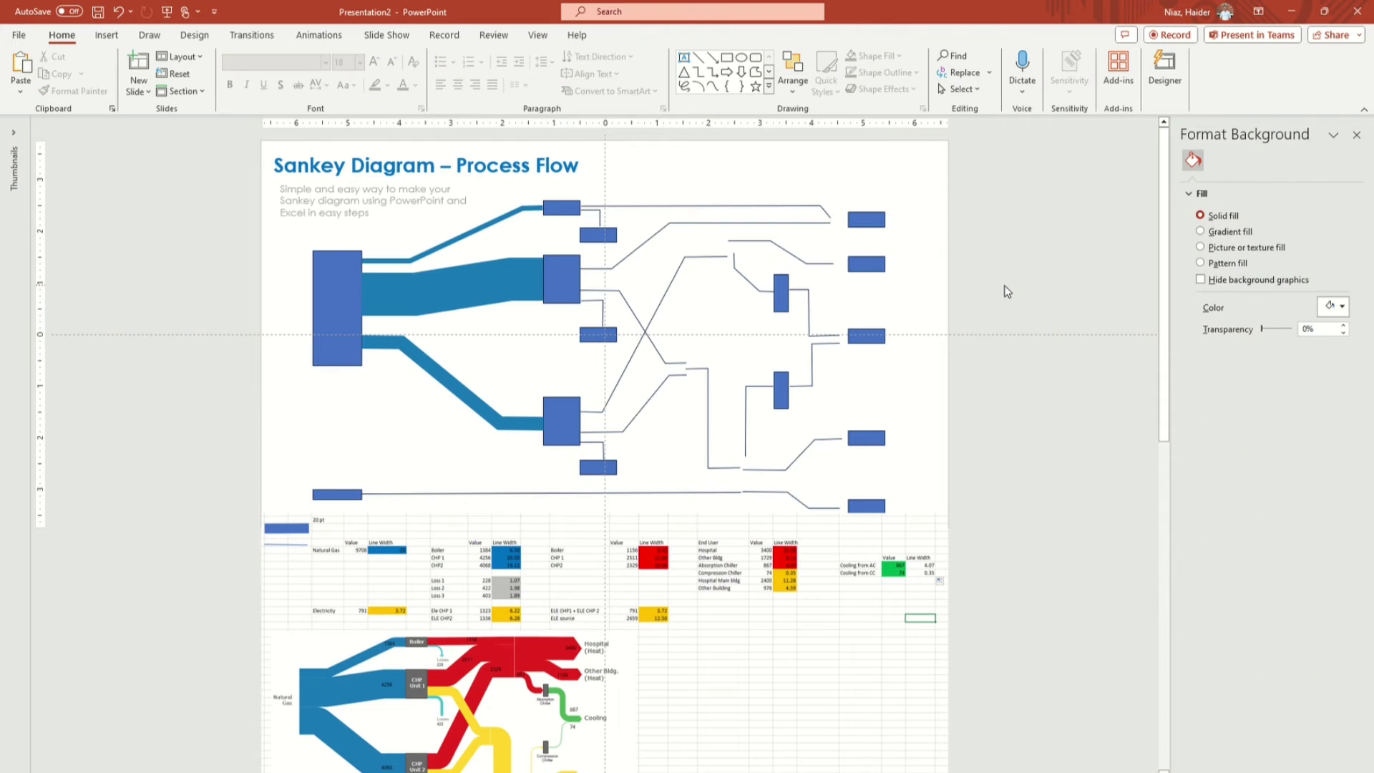
left_click(478, 398)
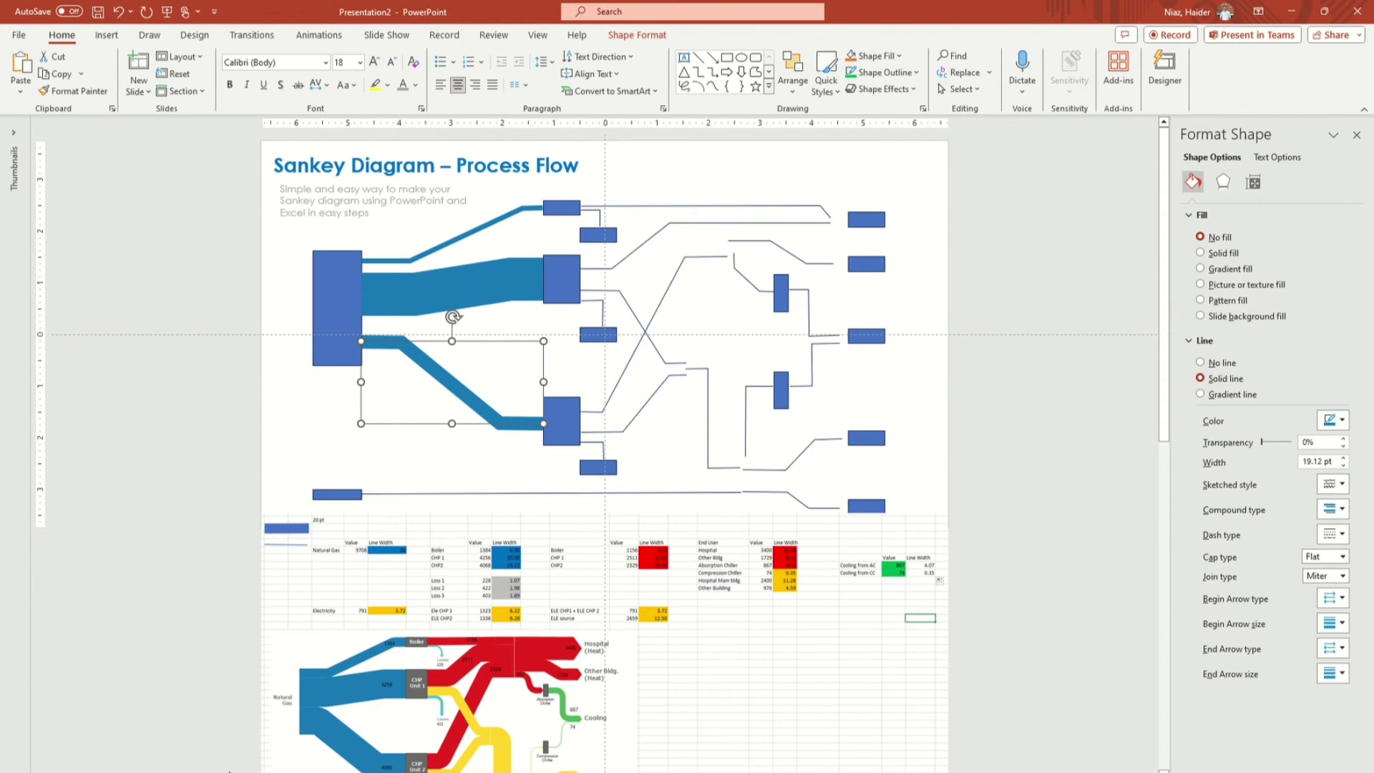
key("alt+Tab")
- Enter 60 as the Natural Gas width in cell F6
left_click(309, 264)
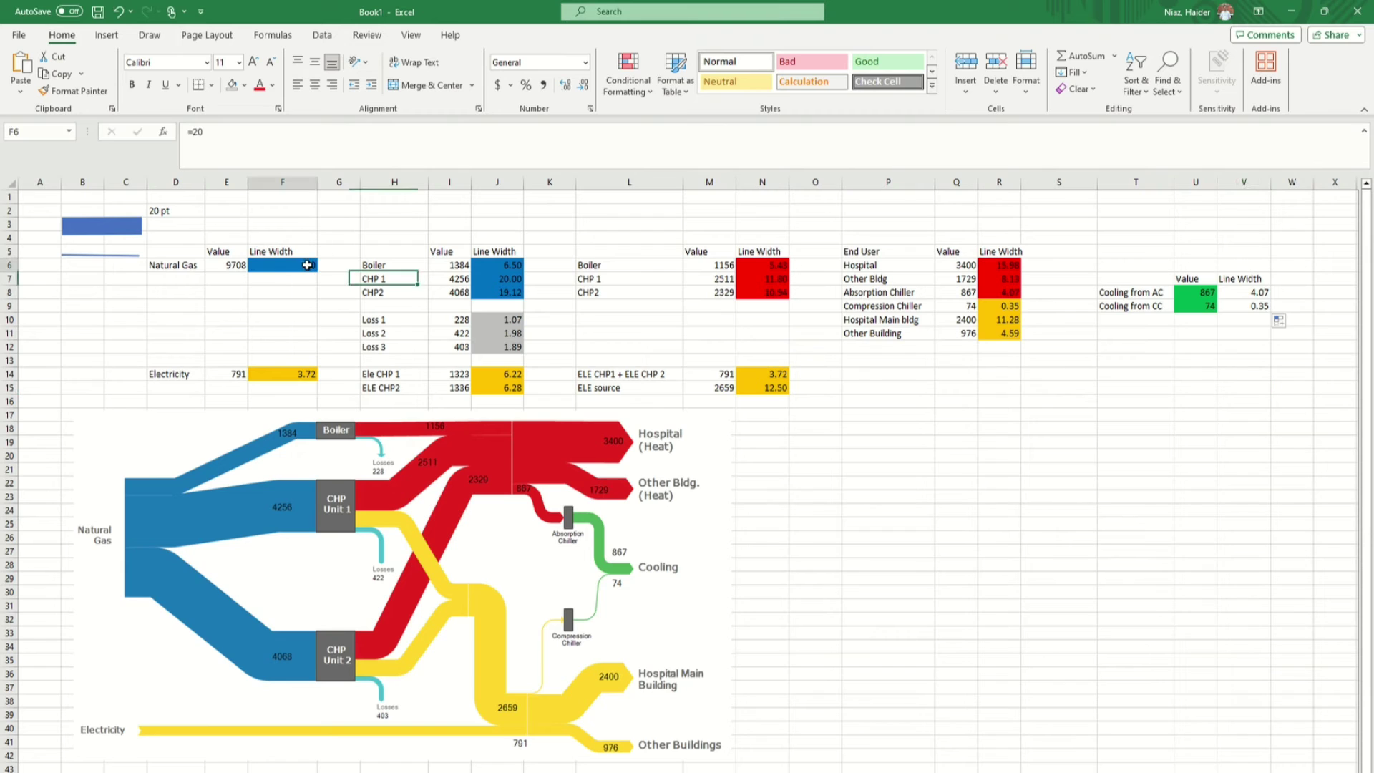
left_click(306, 142)
key("ctrl+Return")
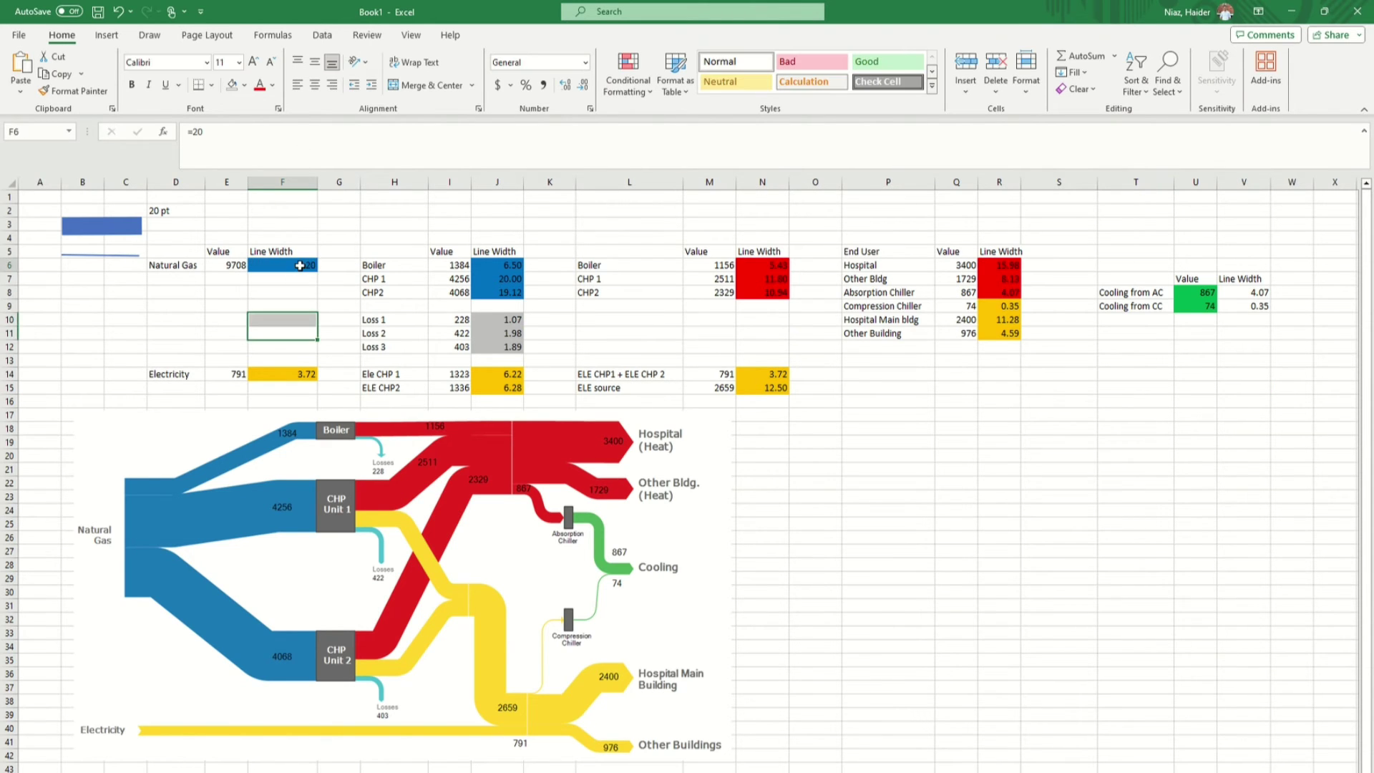
type("60")
key("Return")
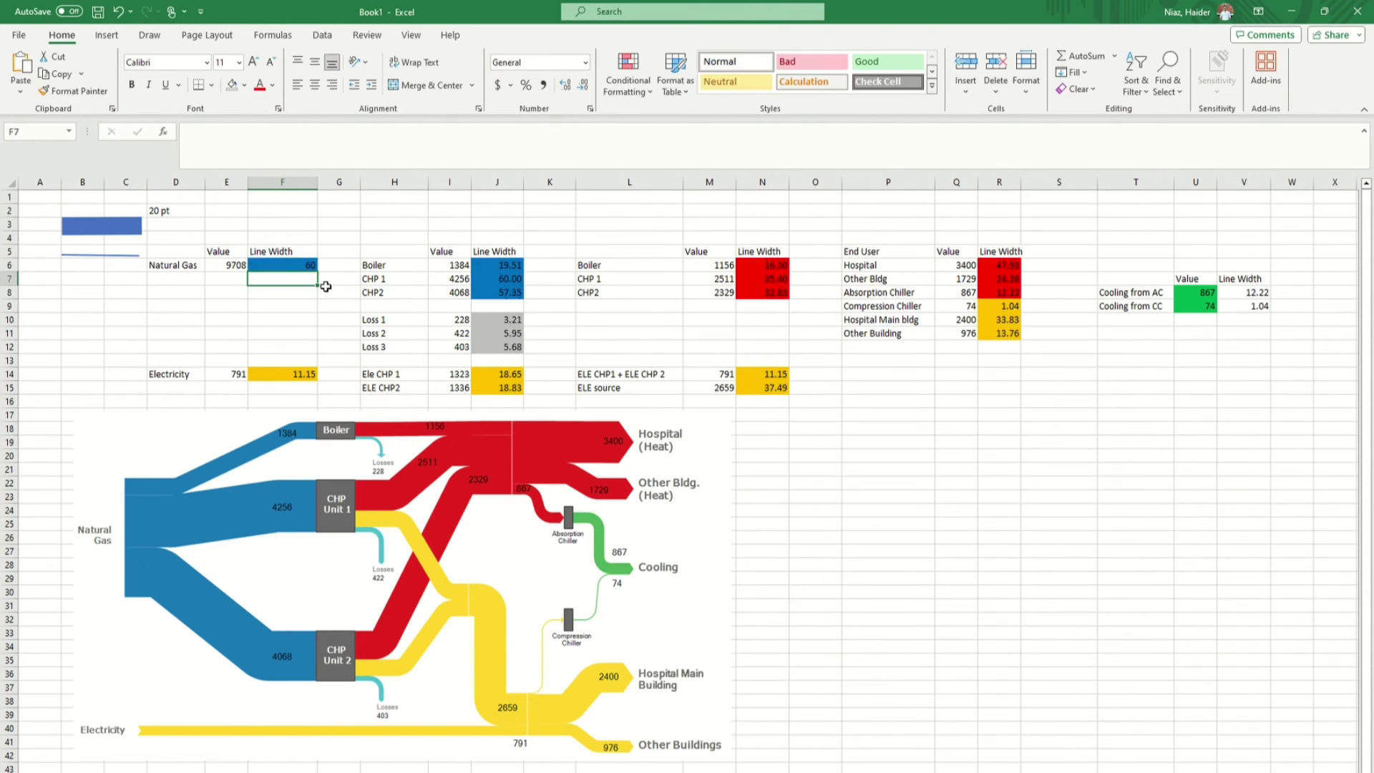
left_click(284, 267)
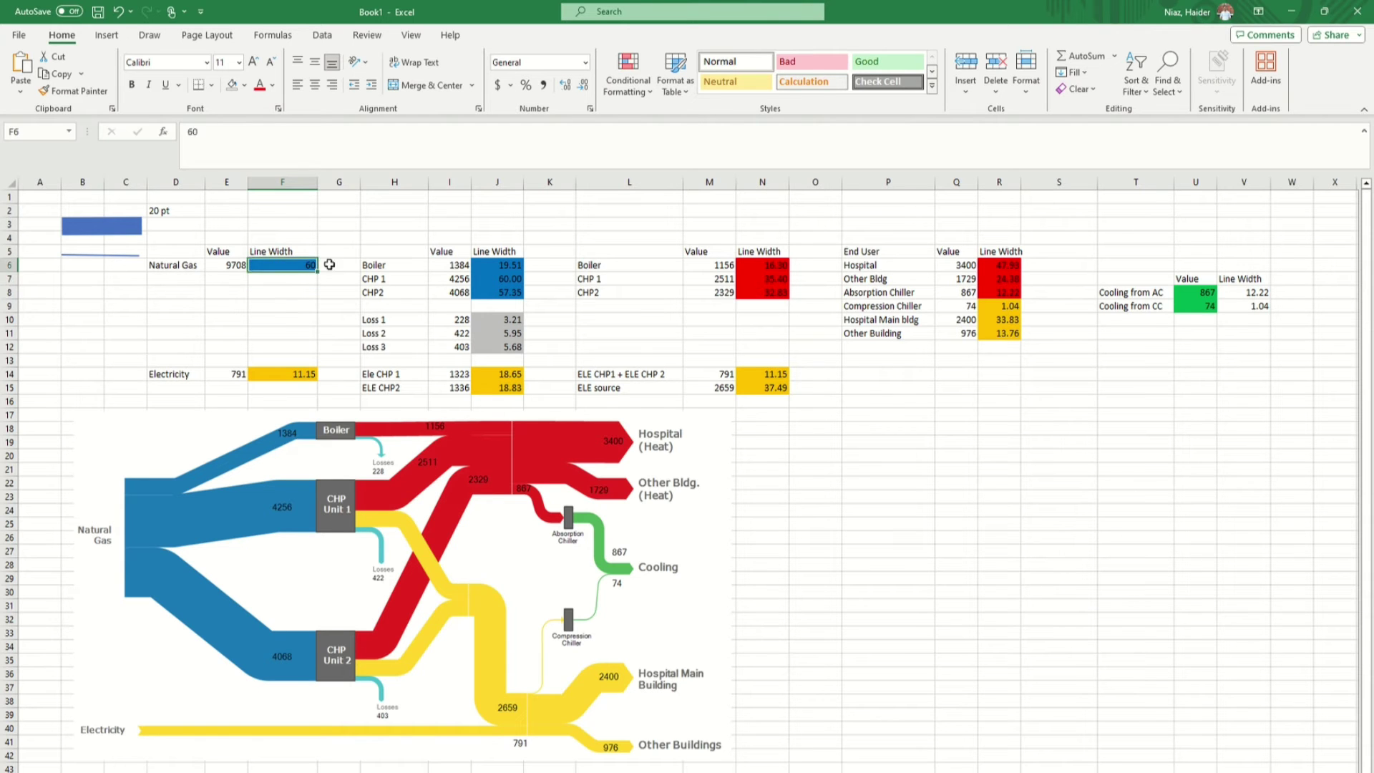
- Snip the rescaled tables and Sankey chart and copy the snip to the clipboard
key("alt+Tab")
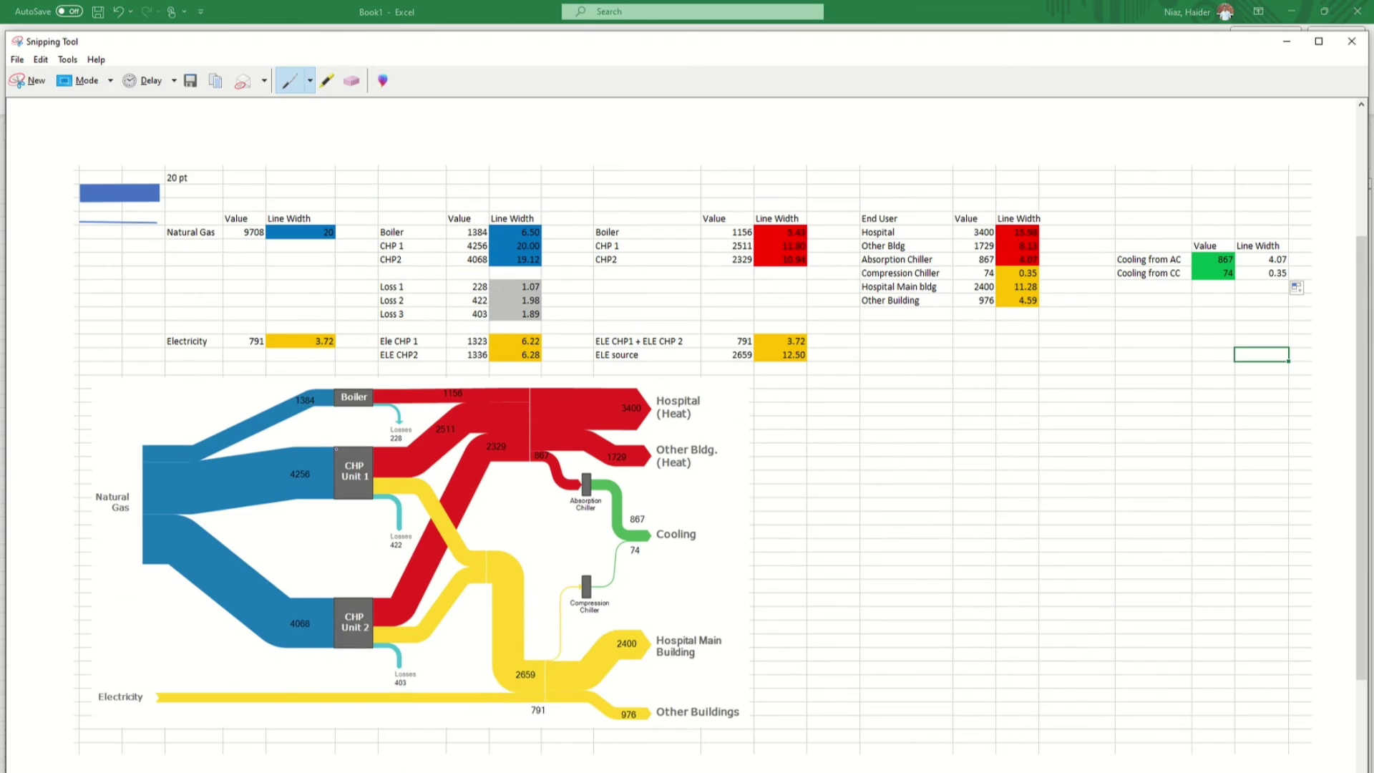
left_click(29, 85)
left_click_drag(58, 198, 1278, 766)
left_click(39, 72)
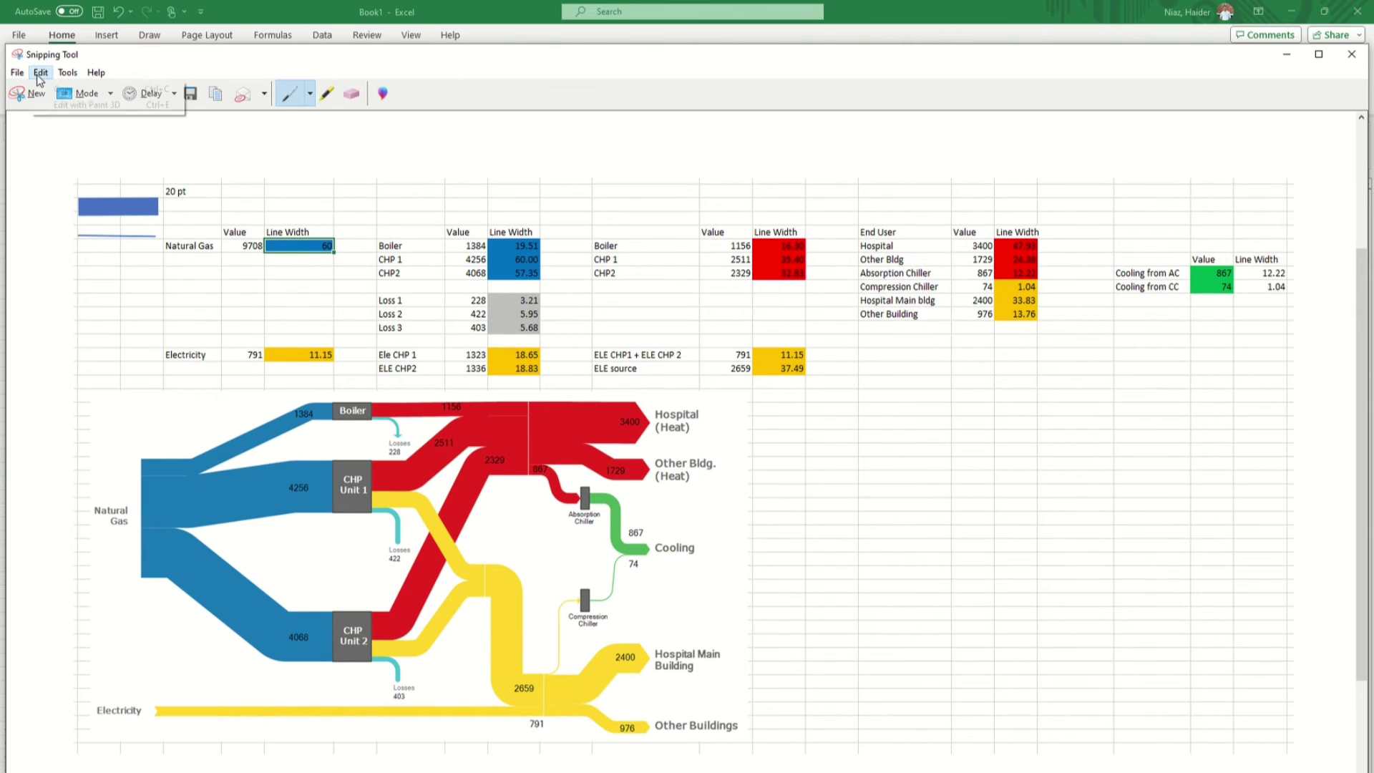
left_click(53, 86)
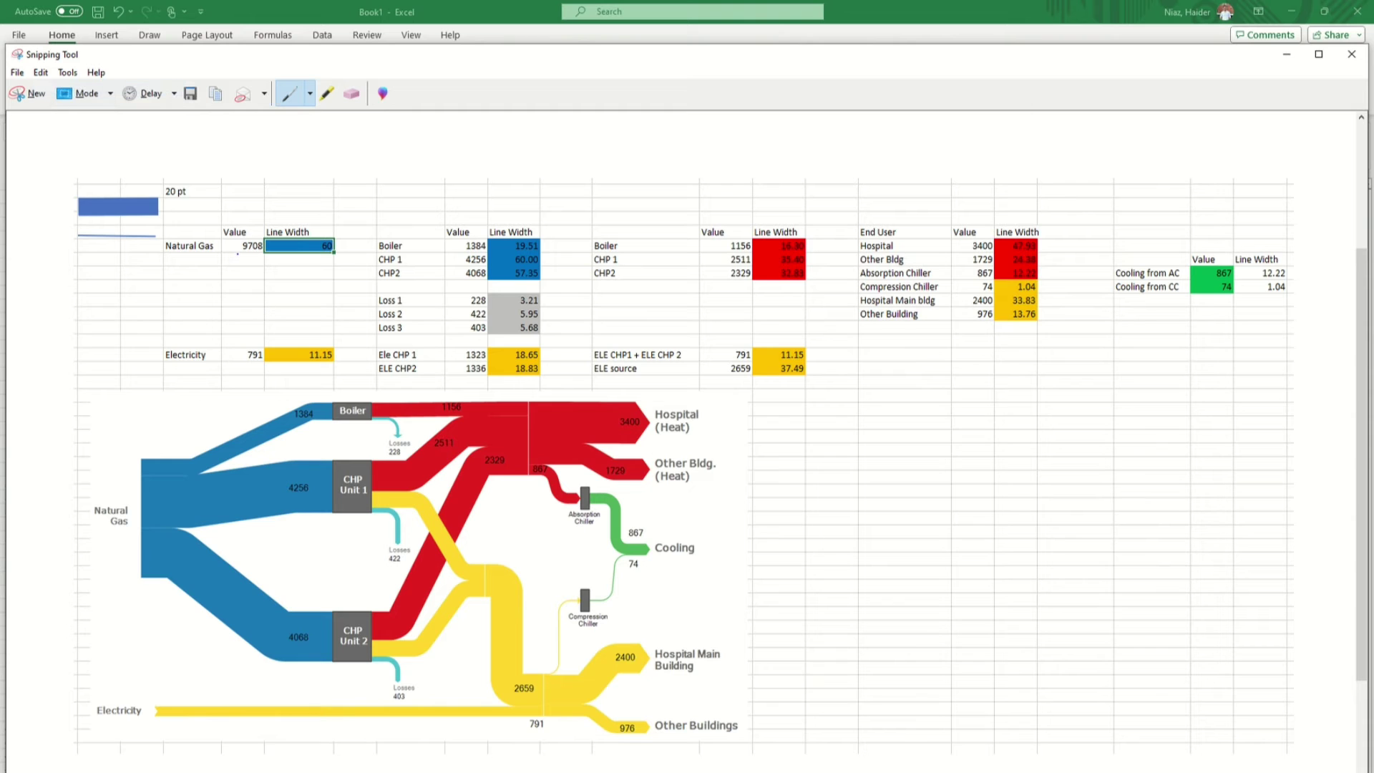
key("alt+Tab")
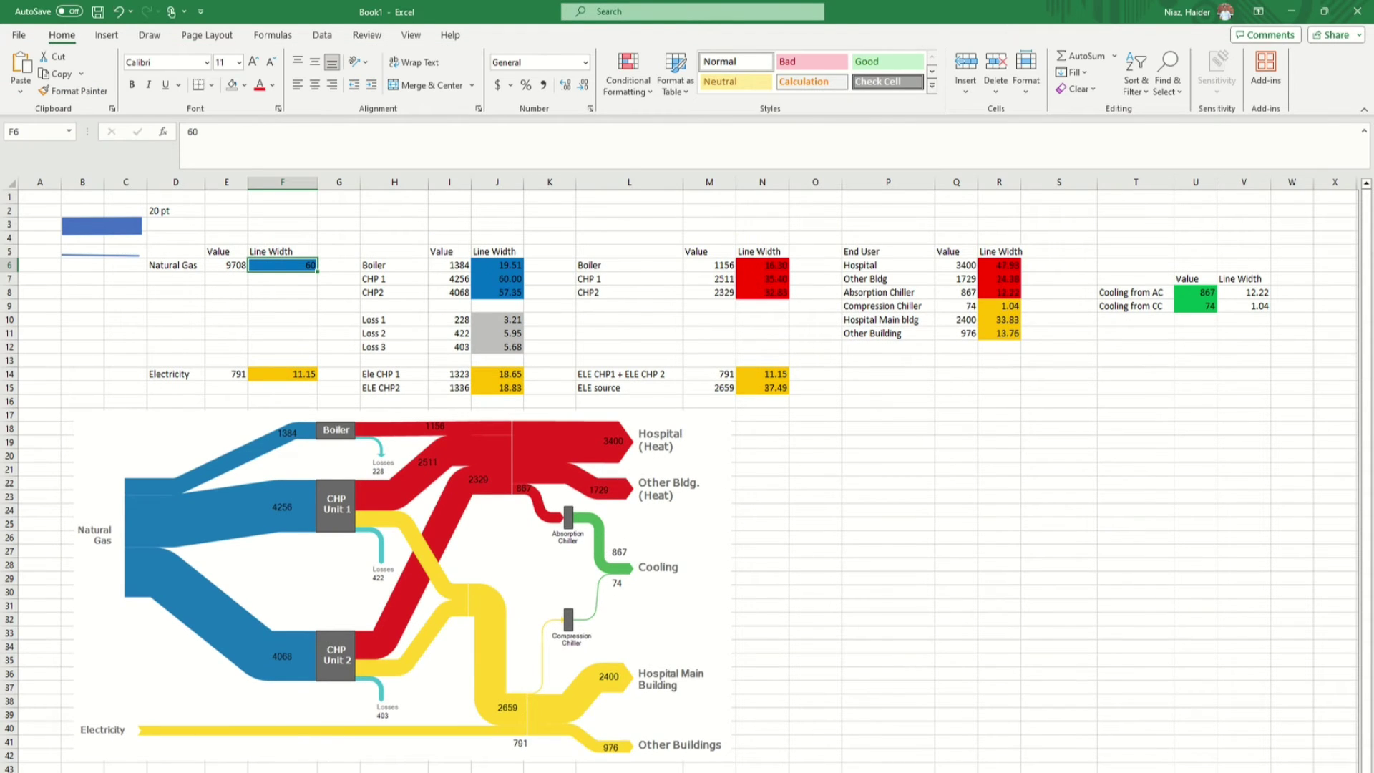
key("alt+Tab")
- Swap the old spreadsheet picture for the updated snapshot, placed below the slide
left_click(565, 674)
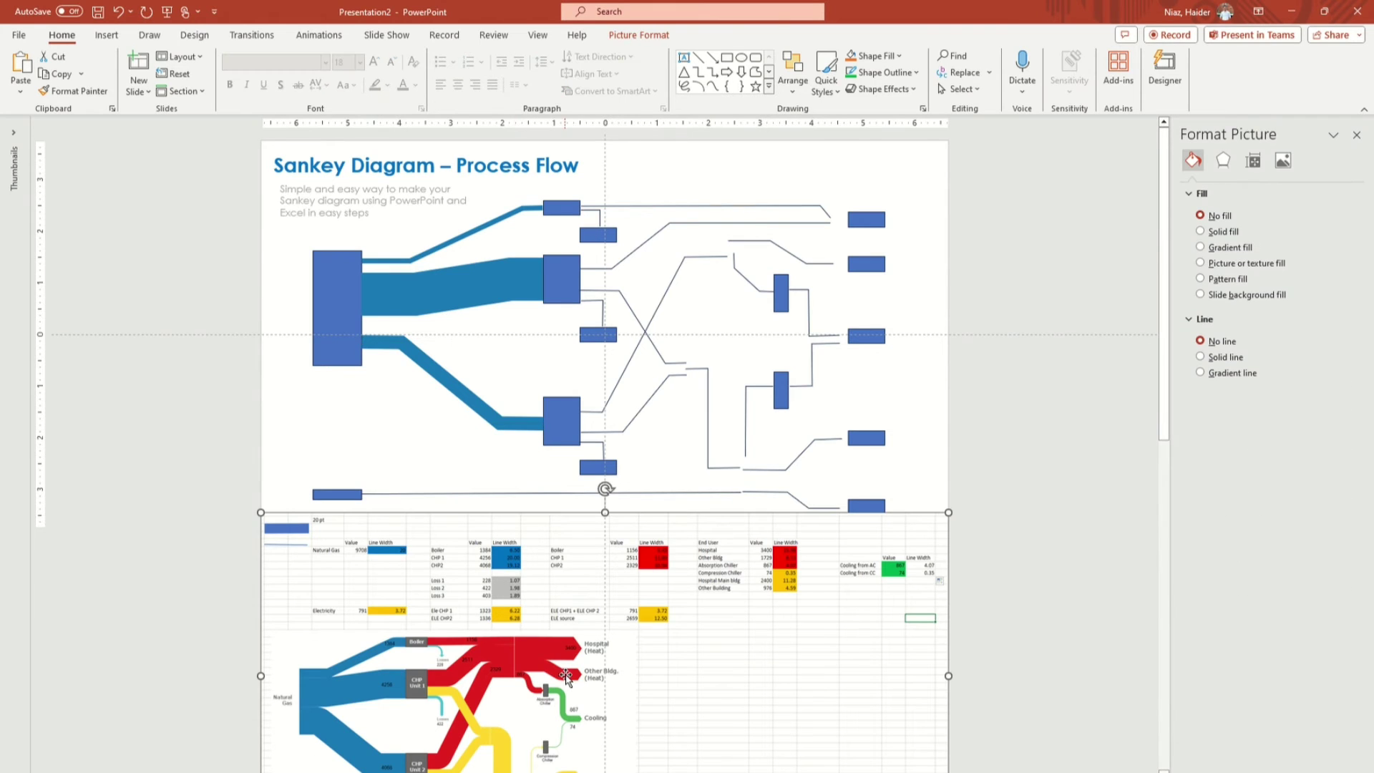
key("Delete")
key("ctrl+v")
left_click_drag(610, 419, 613, 647)
scroll(593, 377, "down", 1)
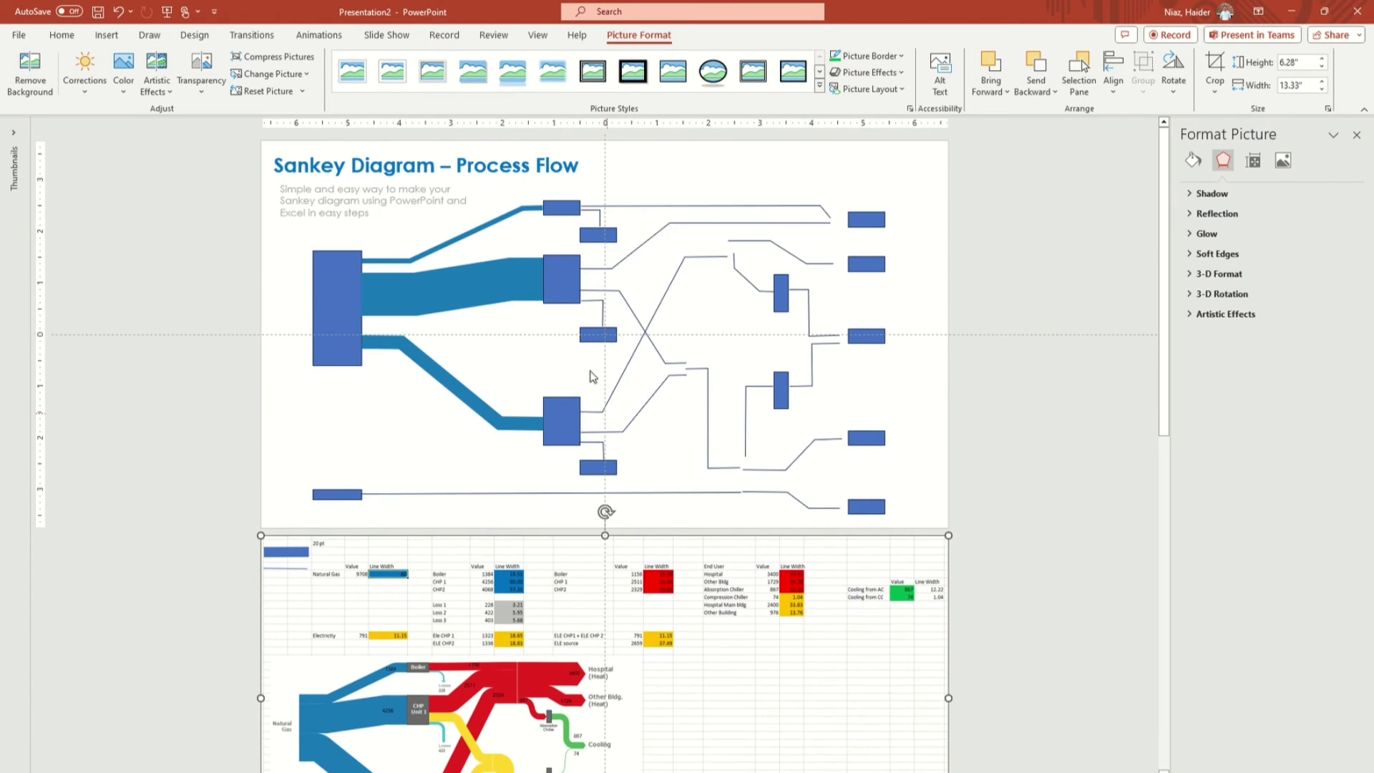
- Widen the upper flow line to 19.51 pt and the lower flow line to 57.35 pt
left_click(438, 248)
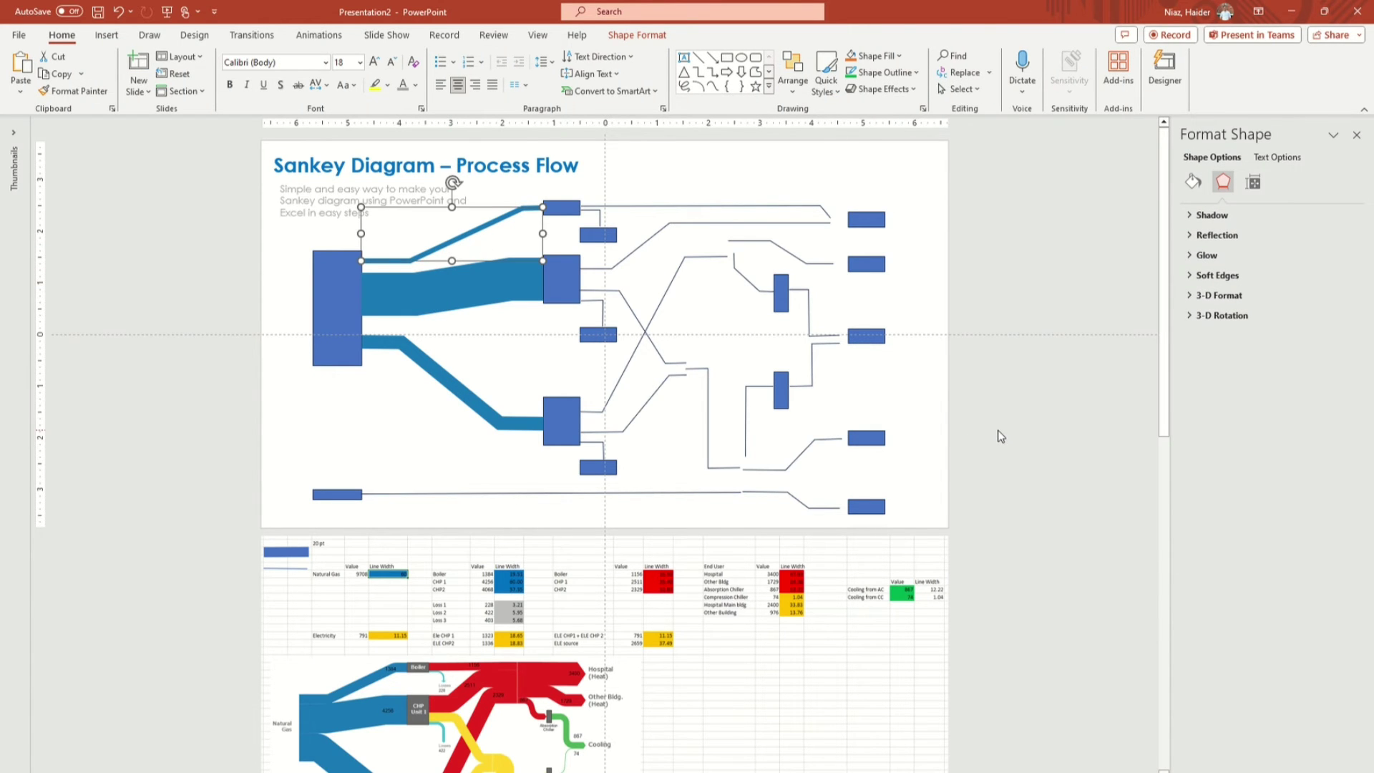
left_click(502, 219)
left_click(1194, 183)
left_click(1333, 461)
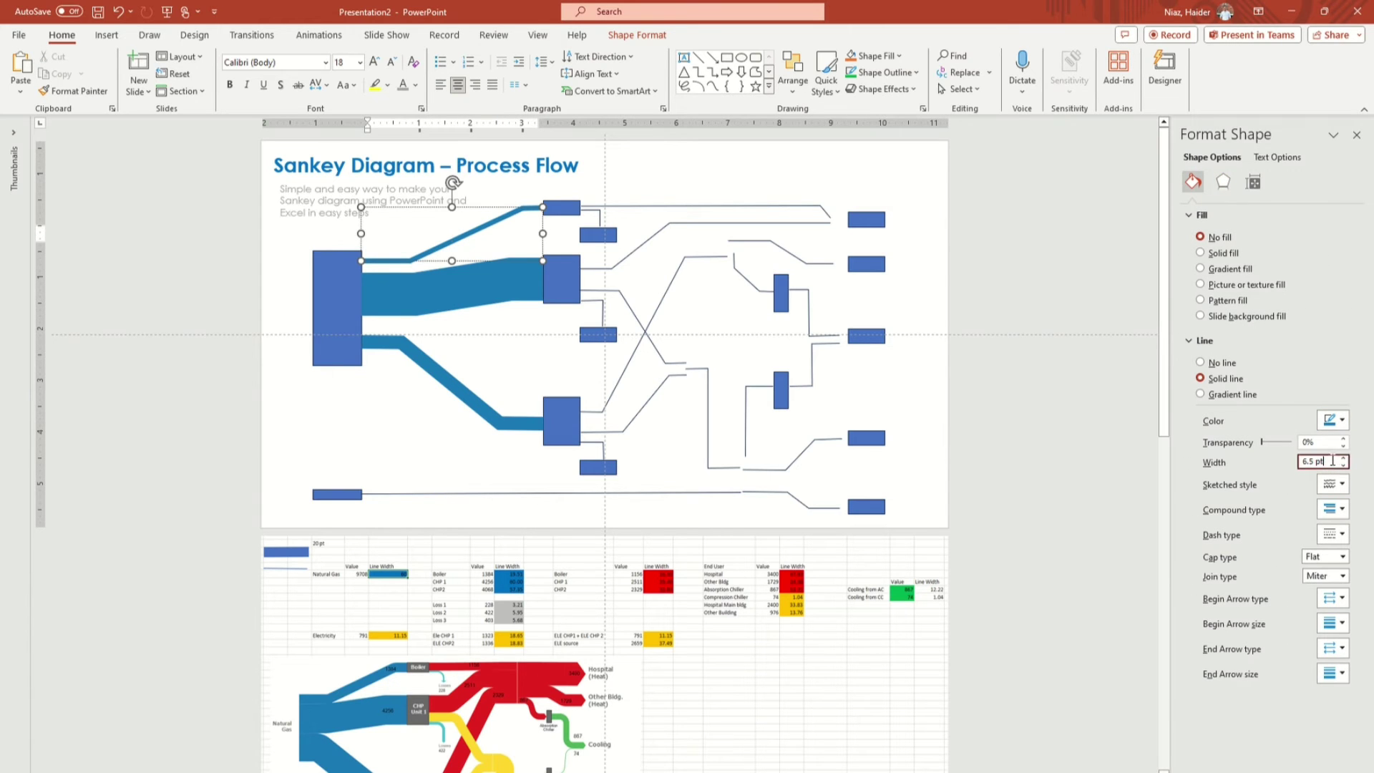
type("19.51")
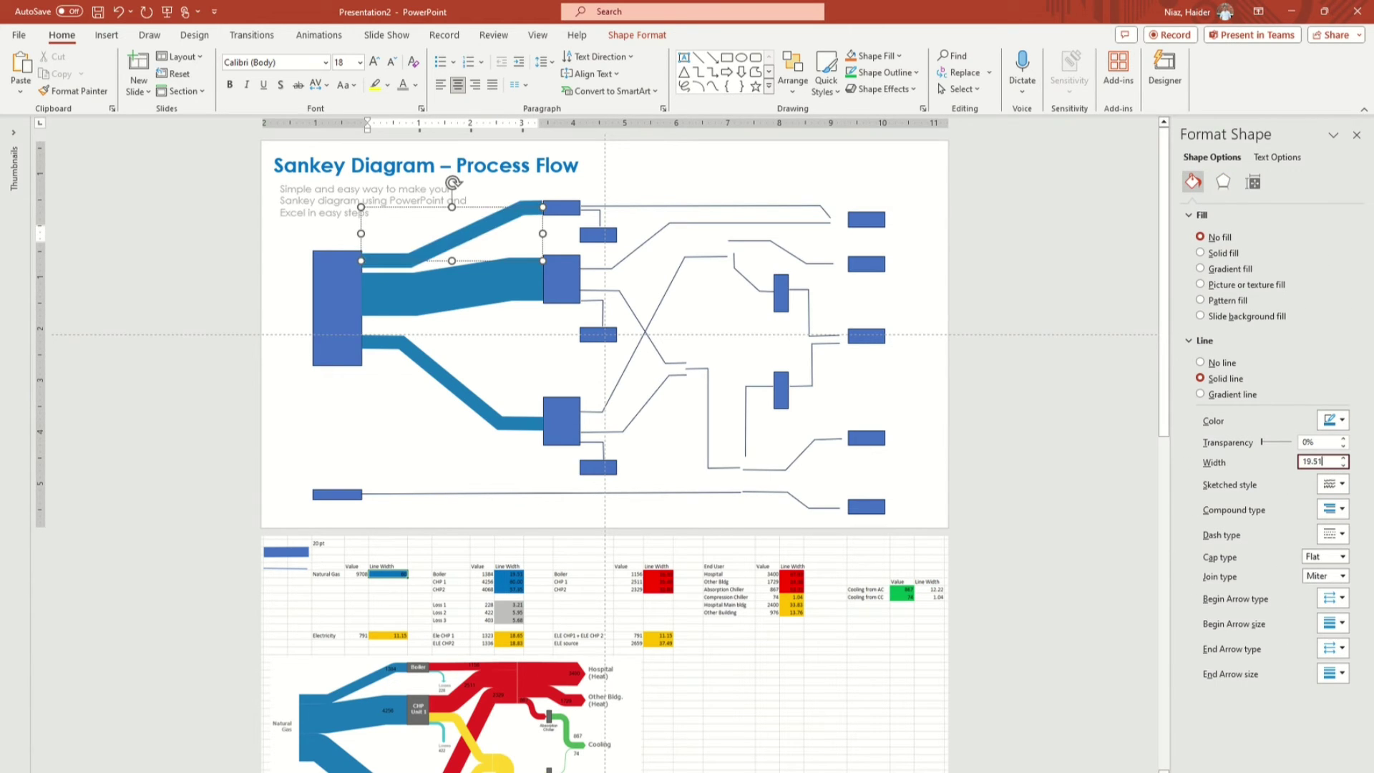
key("Tab")
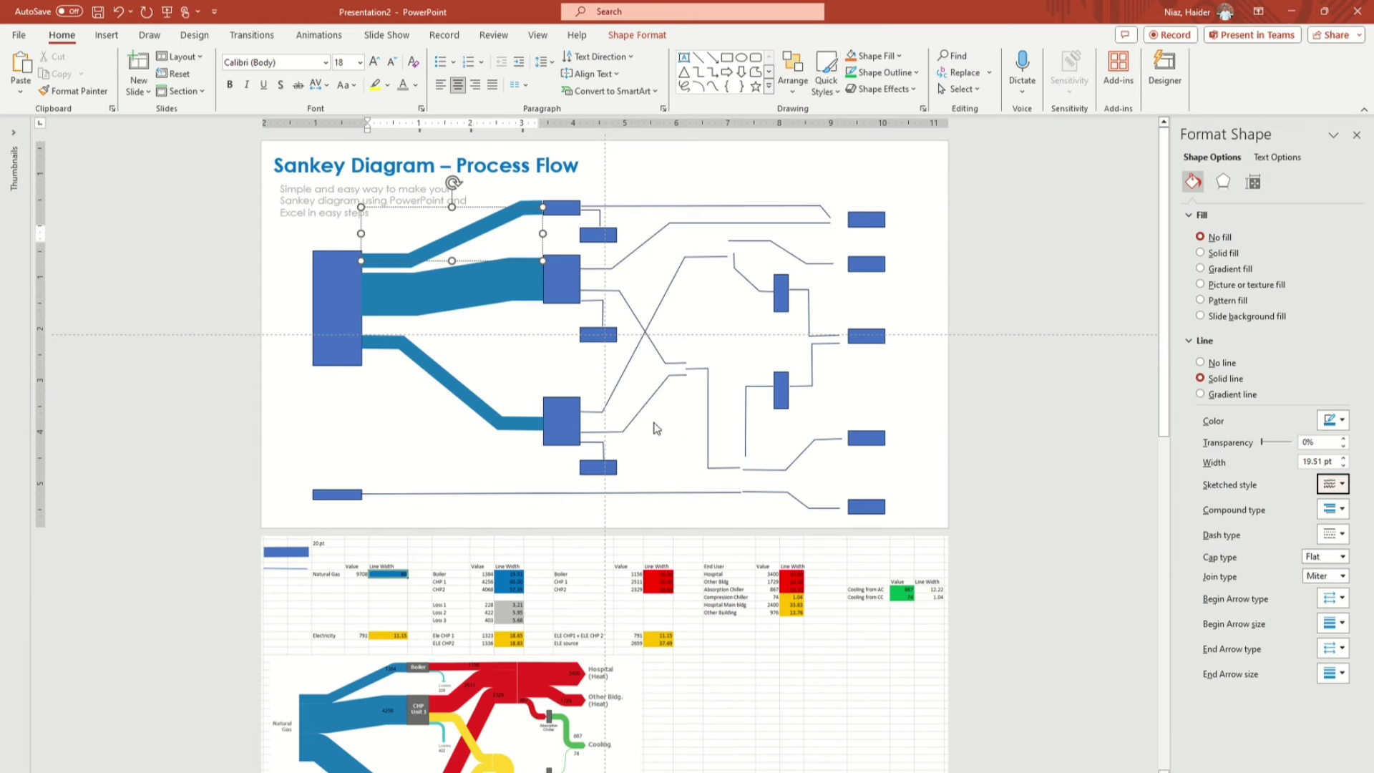
left_click(463, 284)
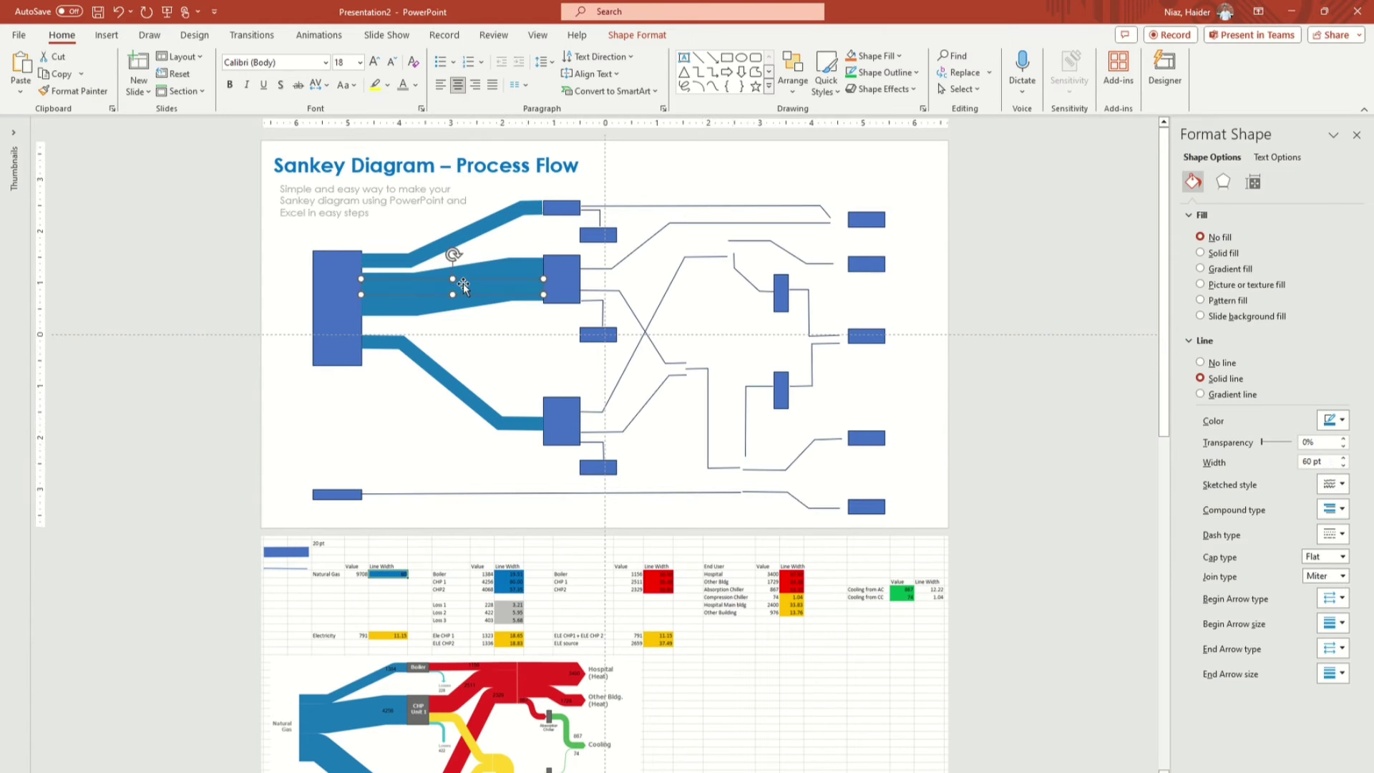
left_click(449, 379)
double_click(1314, 464)
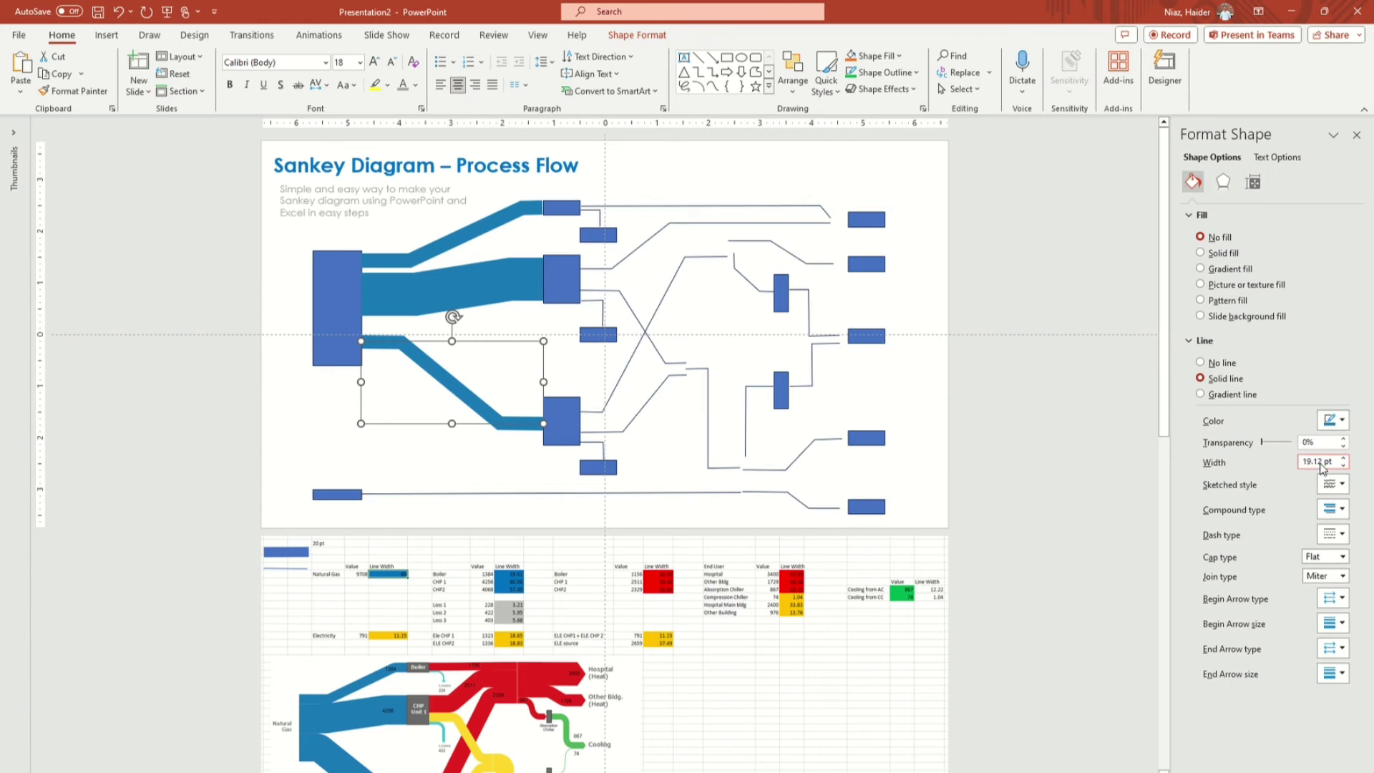
type("57")
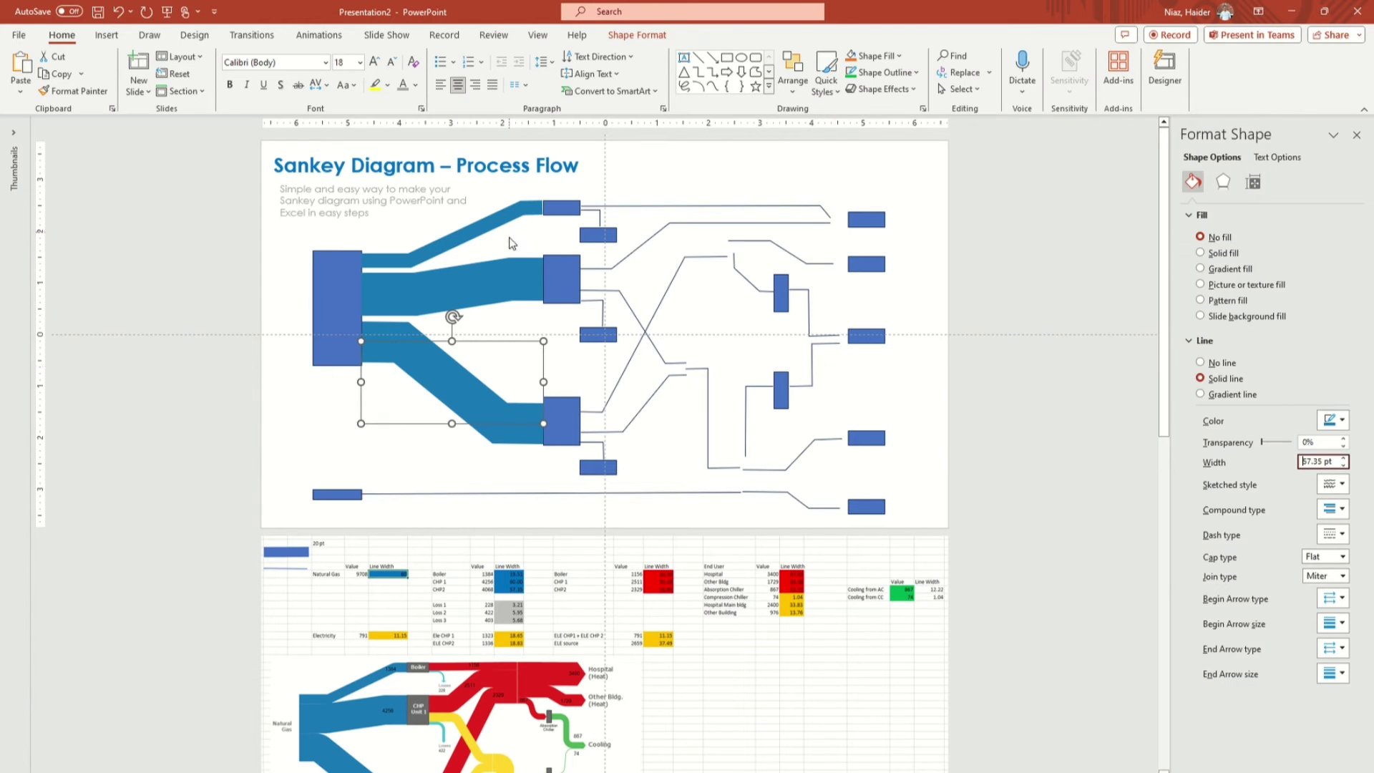
left_click(328, 282)
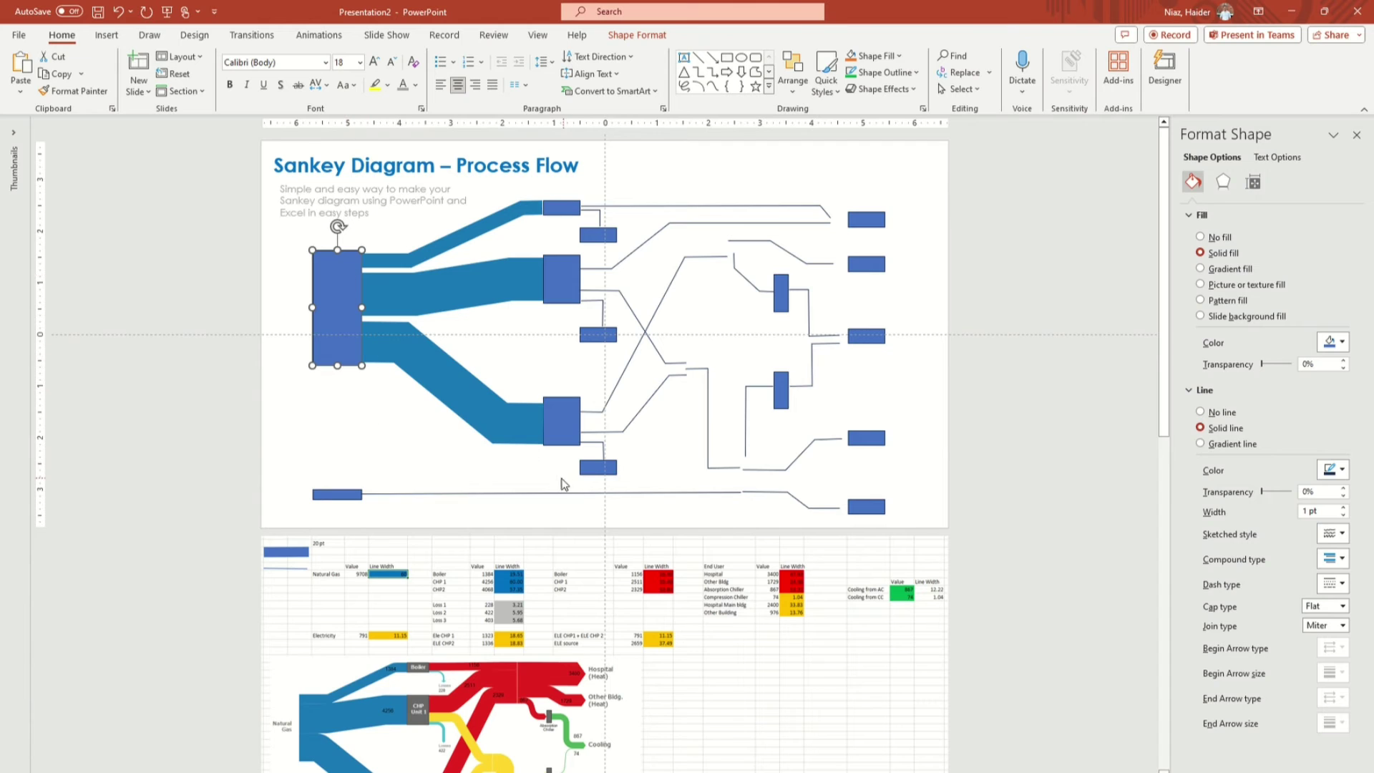
- Select the long bottom electricity line, briefly entering point editing before reselecting it
left_click(479, 493)
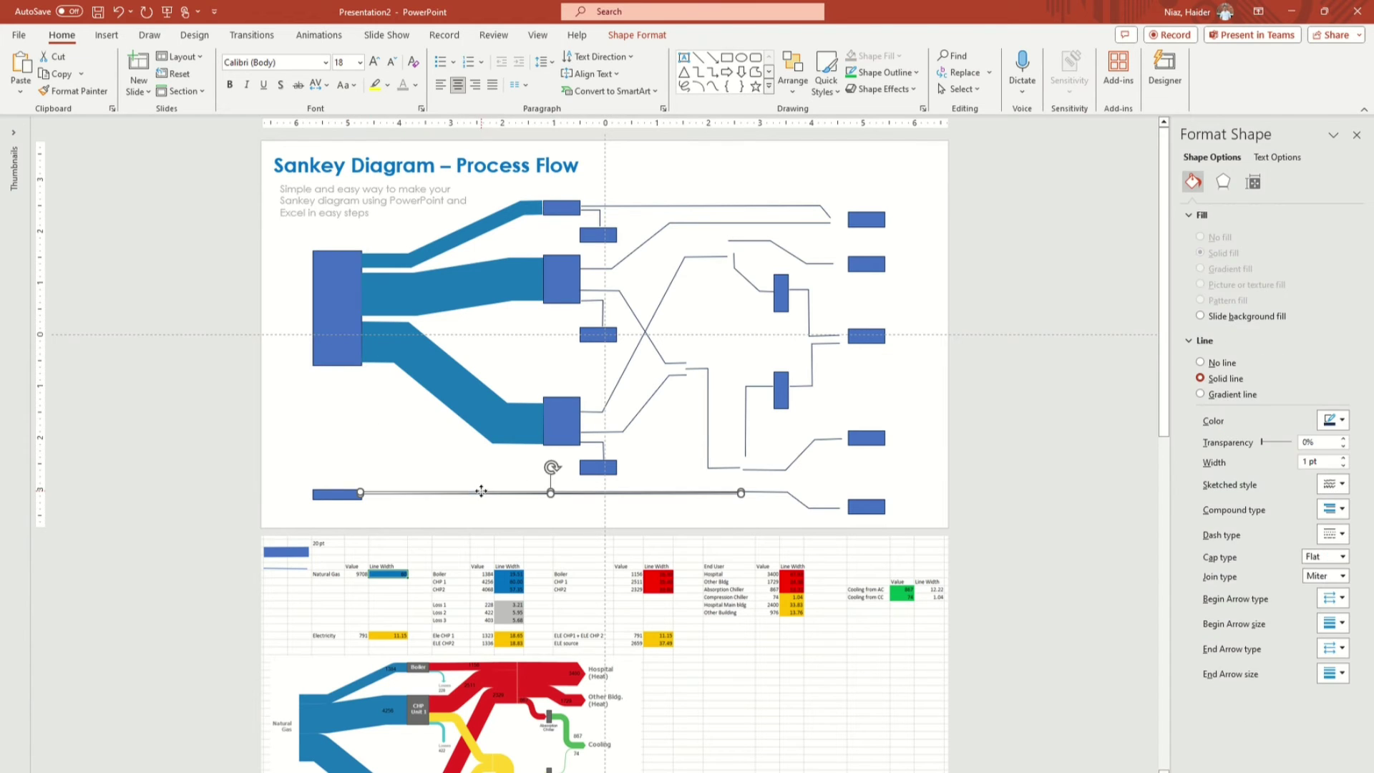
right_click(726, 496)
left_click(784, 252)
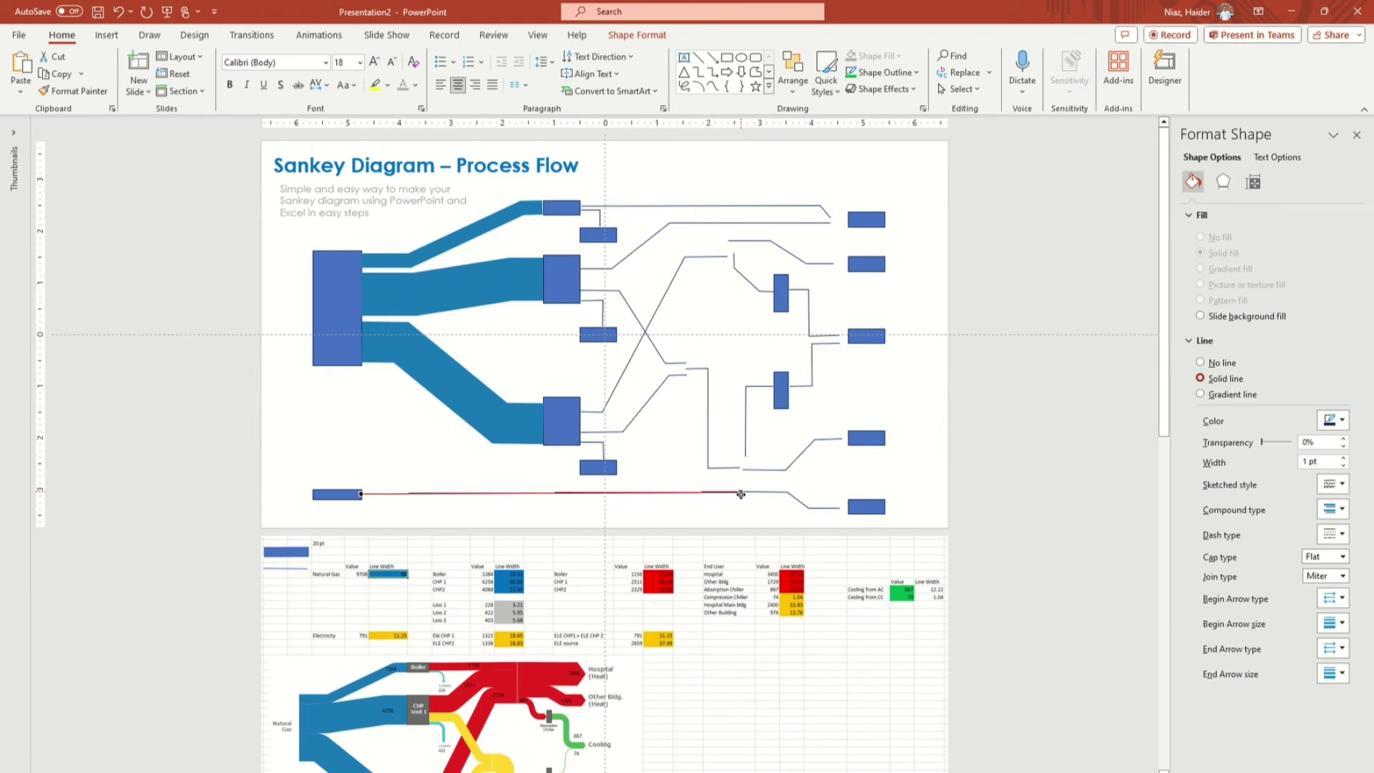
left_click(1064, 500)
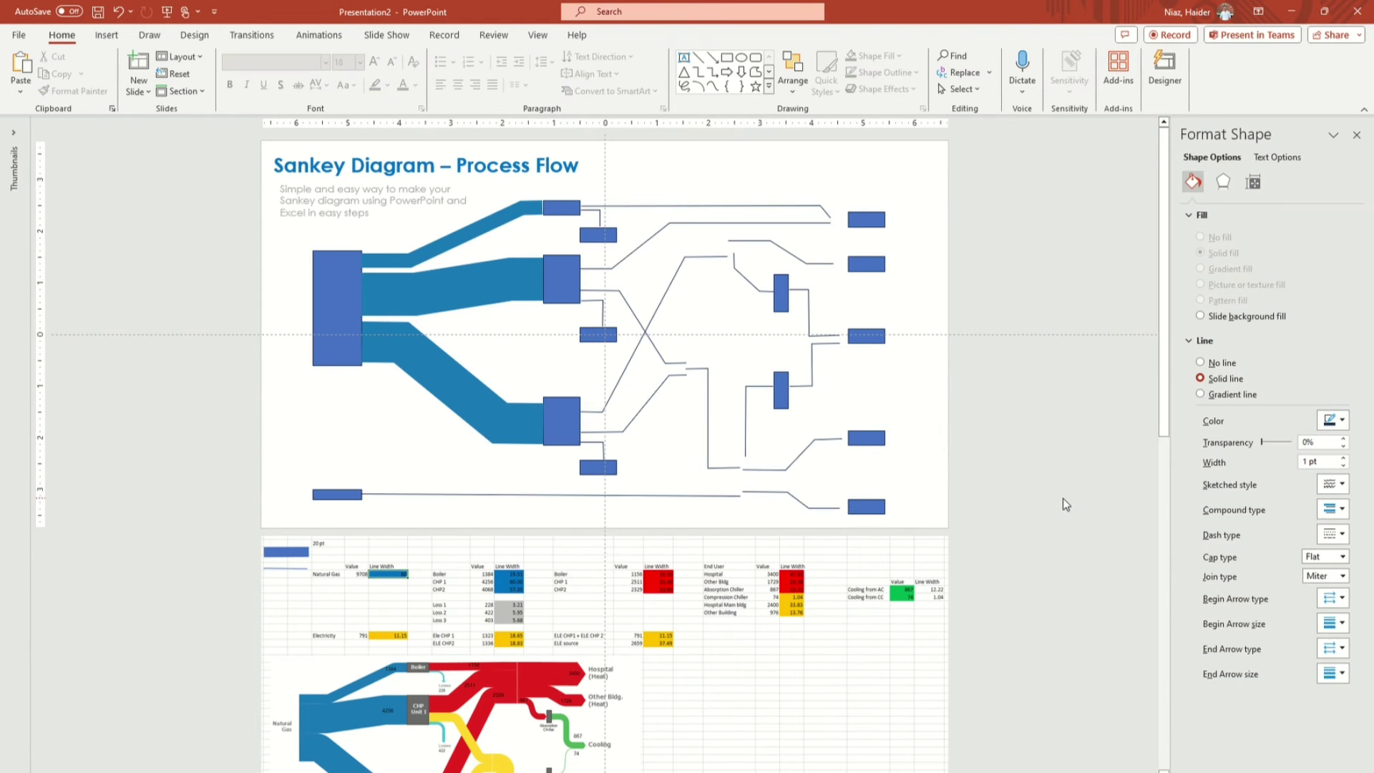
left_click(723, 495)
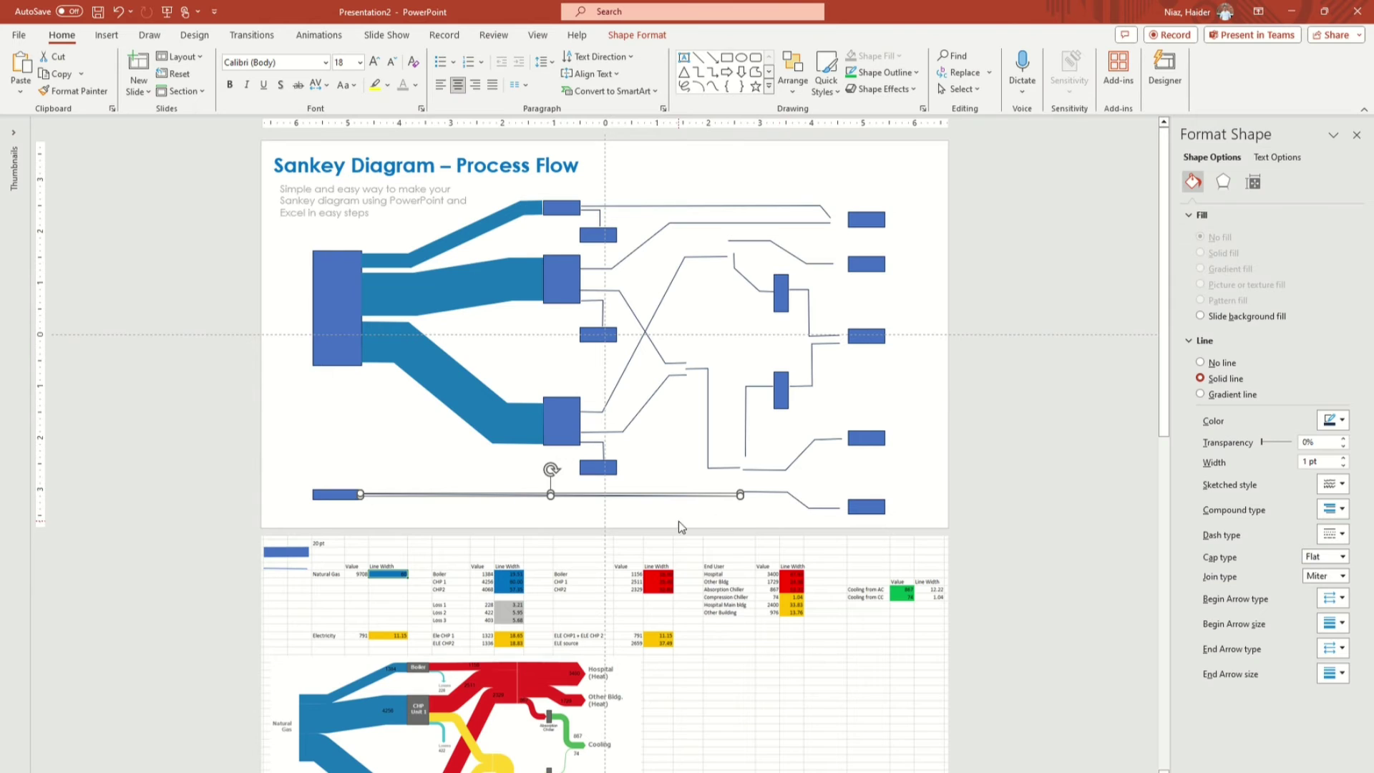
- Make the bottom line 11.15 pt wide and eyedrop the chart's yellow electricity colour
scroll(733, 580, "down", 1)
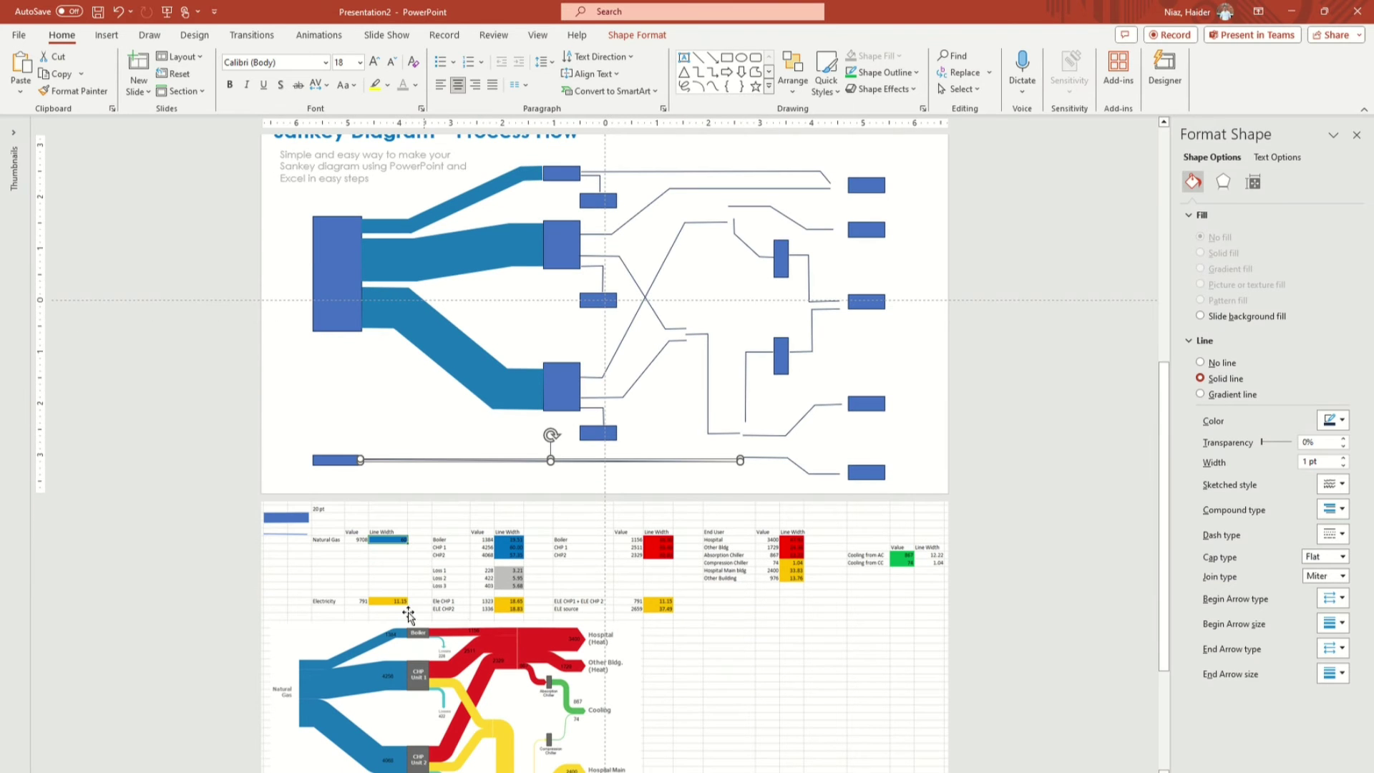
left_click(1319, 462)
type("11.15")
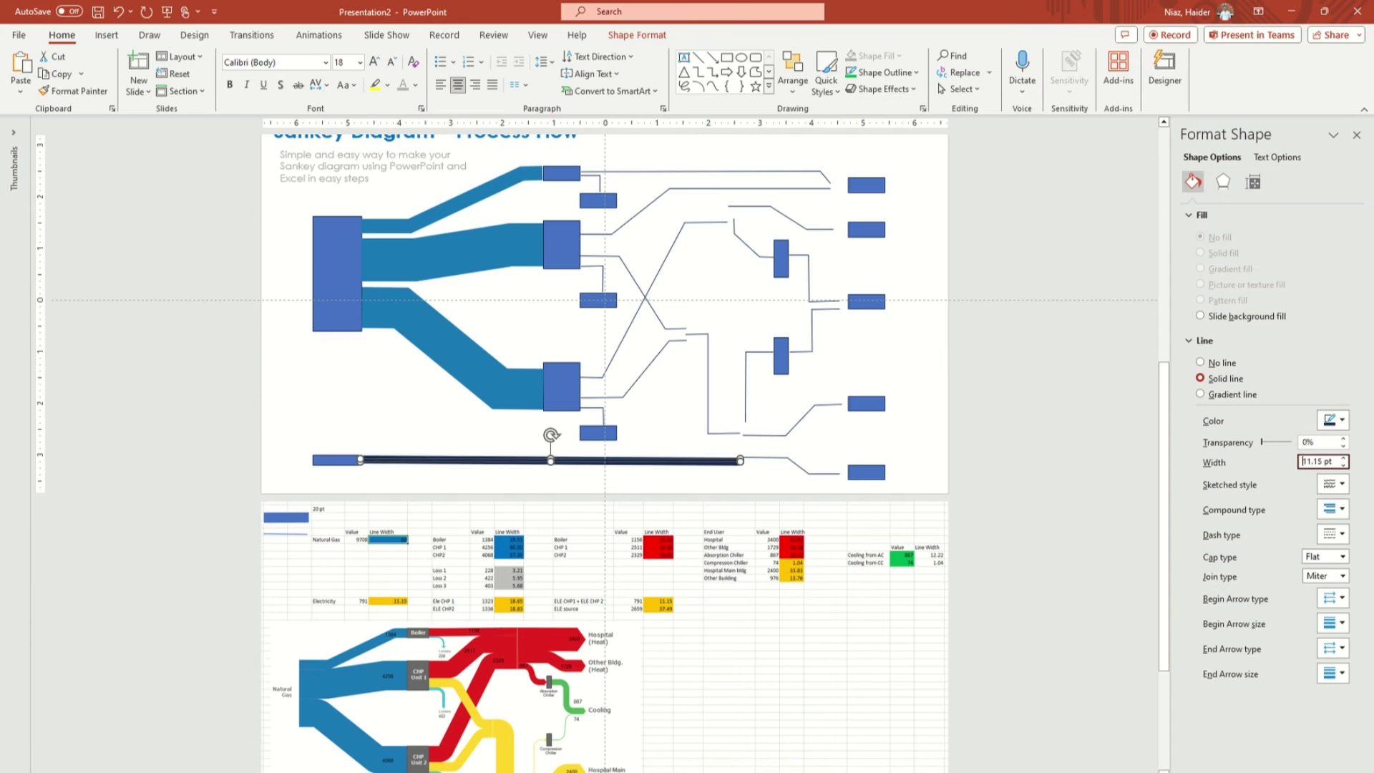
left_click(1333, 420)
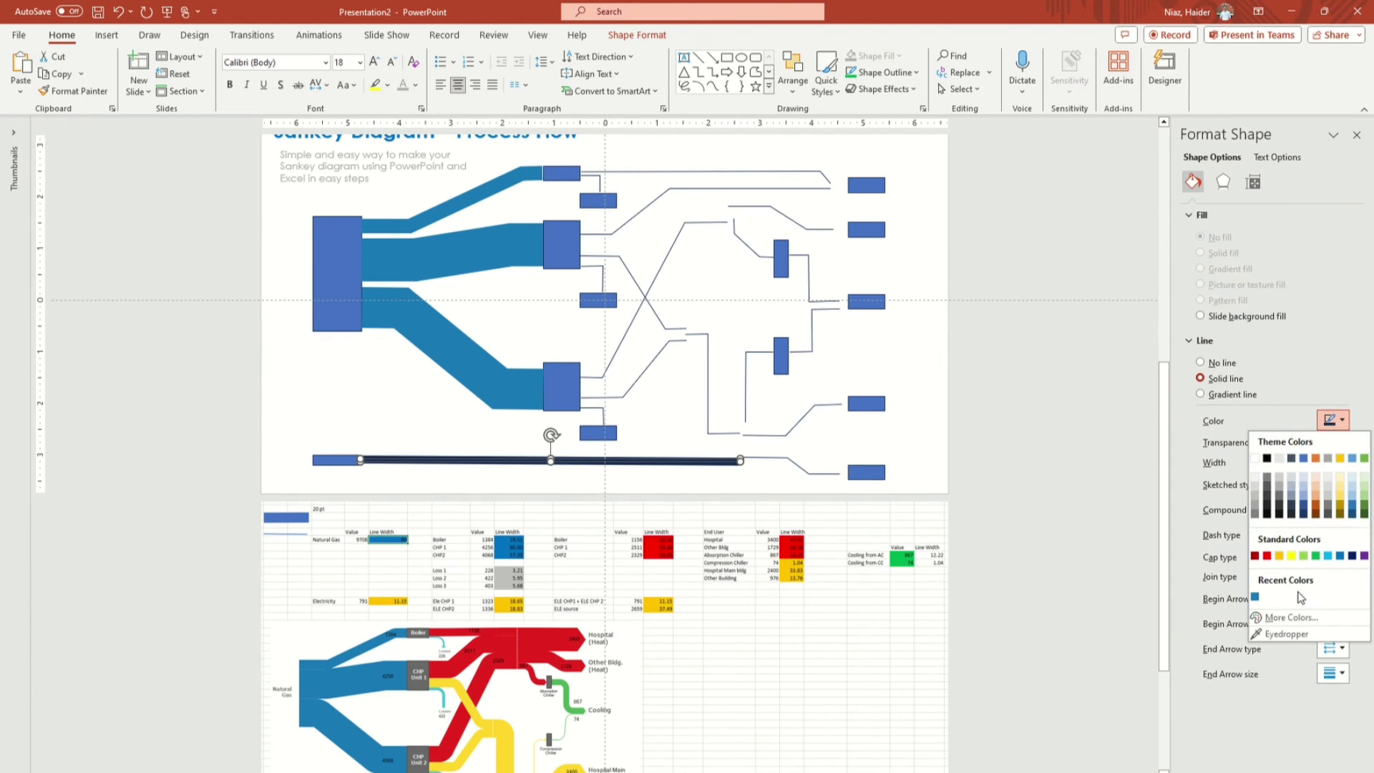
left_click(1281, 636)
left_click(512, 760)
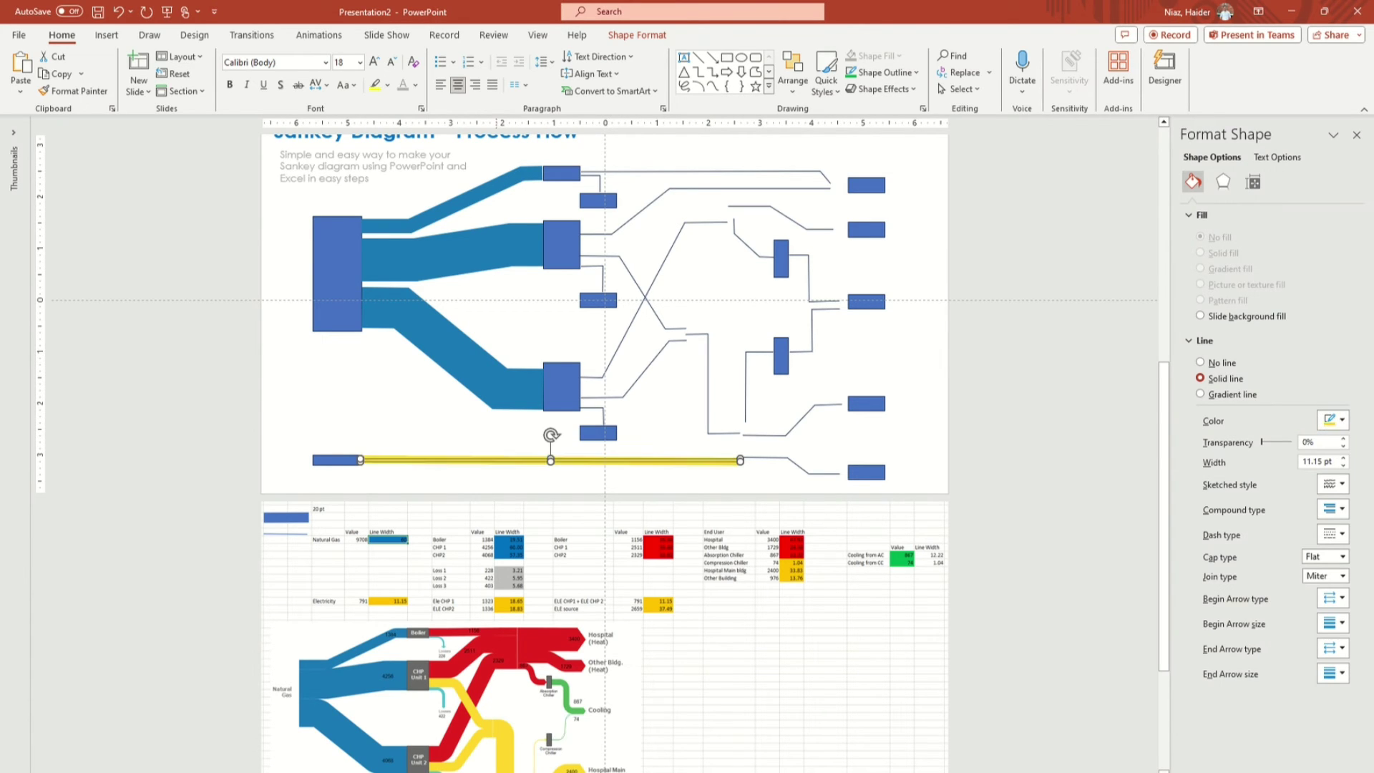